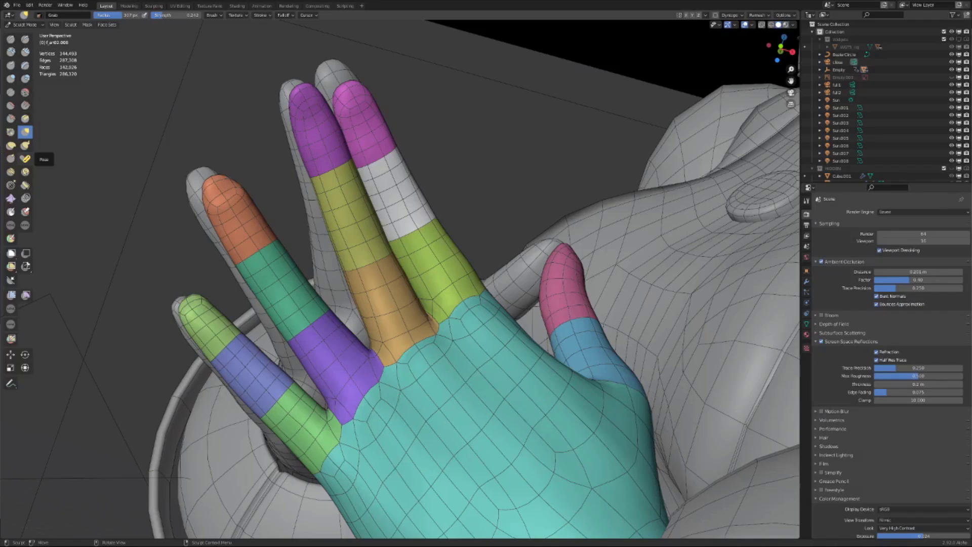
Step: Pull the sides of the hand's coloured fingers outward with the Grab brush to reshape them
mouse_move(273, 229)
left_mouse_down()
mouse_move(410, 152)
mouse_move(158, 240)
mouse_move(355, 185)
left_mouse_up()
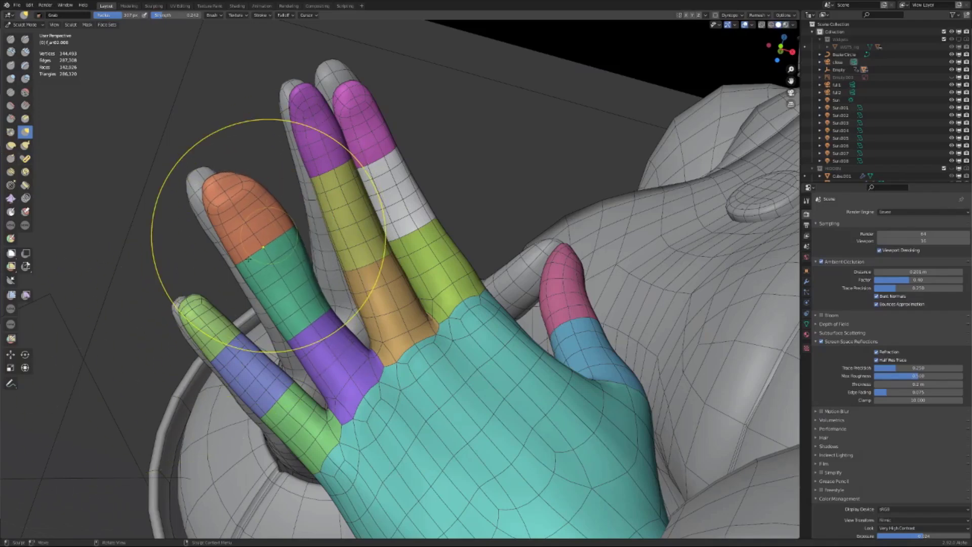
mouse_move(239, 252)
left_mouse_down()
mouse_move(76, 279)
mouse_move(198, 266)
mouse_move(322, 198)
mouse_move(101, 299)
mouse_move(274, 222)
mouse_move(219, 254)
left_mouse_up()
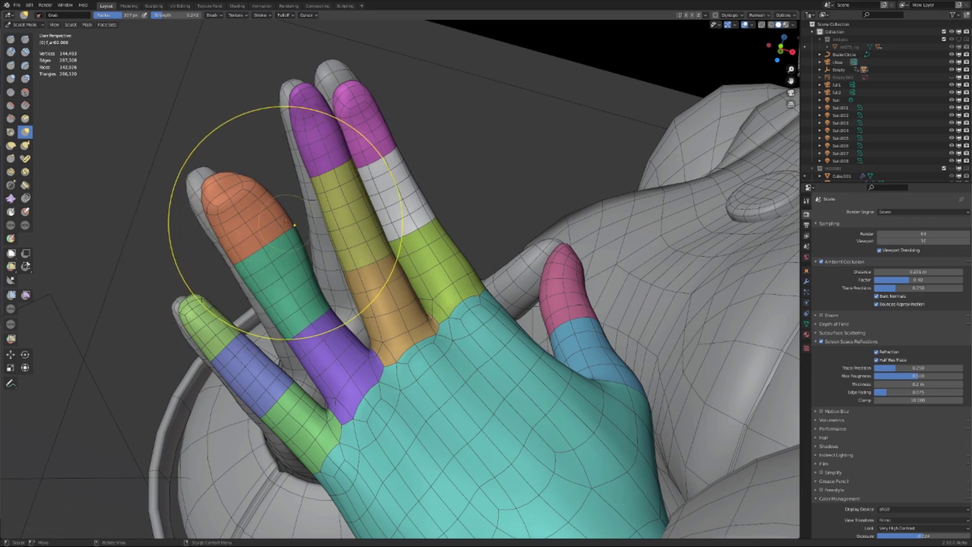
mouse_move(286, 222)
left_mouse_down()
mouse_move(147, 284)
mouse_move(238, 243)
mouse_move(219, 254)
left_mouse_up()
mouse_move(332, 162)
left_mouse_down()
mouse_move(308, 166)
mouse_move(243, 208)
left_mouse_up()
middle_click_drag(243, 208, 257, 207)
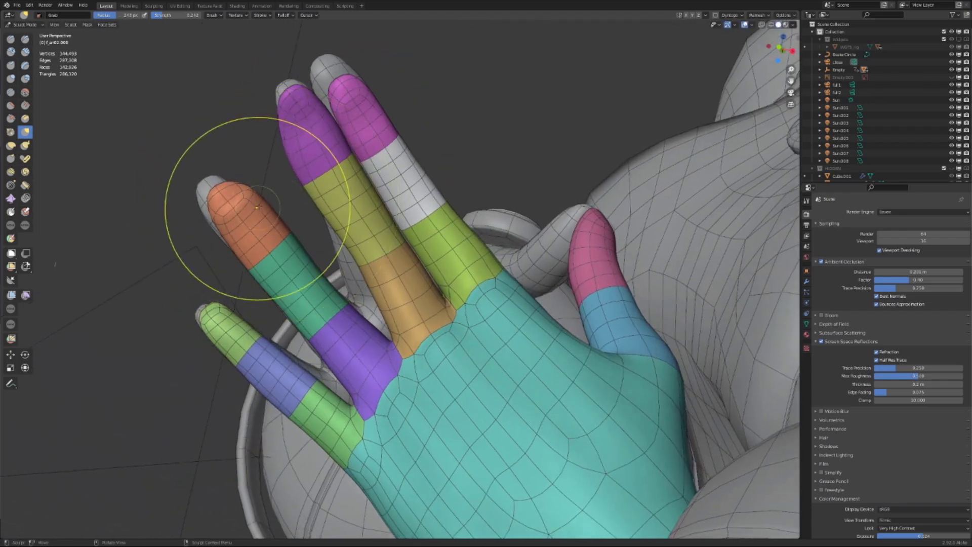
mouse_move(257, 207)
left_mouse_down()
mouse_move(227, 222)
mouse_move(243, 218)
left_mouse_up()
left_click_drag(294, 188, 376, 145)
mouse_move(396, 145)
left_mouse_down()
mouse_move(447, 123)
mouse_move(405, 147)
left_mouse_up()
mouse_move(430, 197)
left_mouse_down()
mouse_move(461, 185)
mouse_move(462, 167)
left_mouse_up()
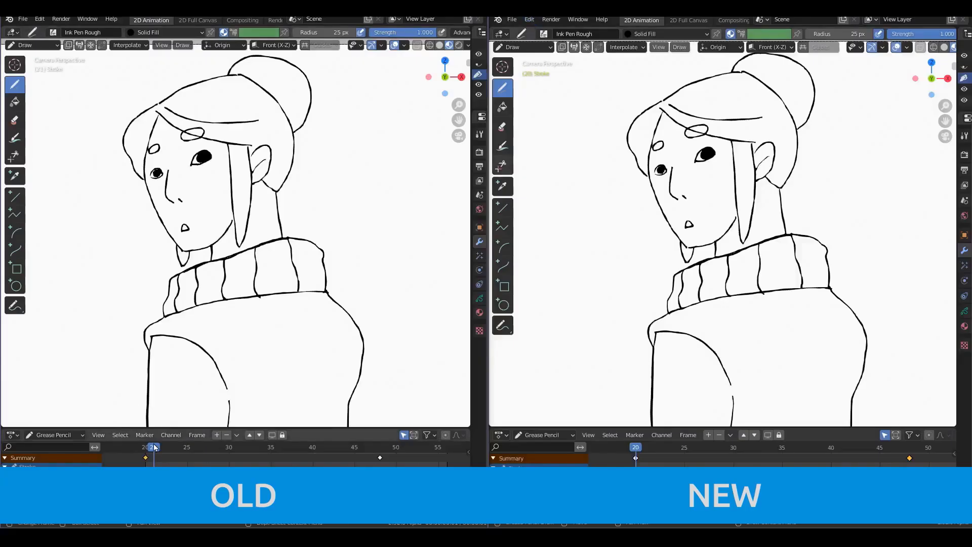
Step: Interpolate a sequence of in-between drawings from frame 20 to 48 in the Grease Pencil animation labelled OLD
left_click_drag(154, 447, 379, 461)
left_click(133, 45)
left_click(134, 84)
left_click(143, 448)
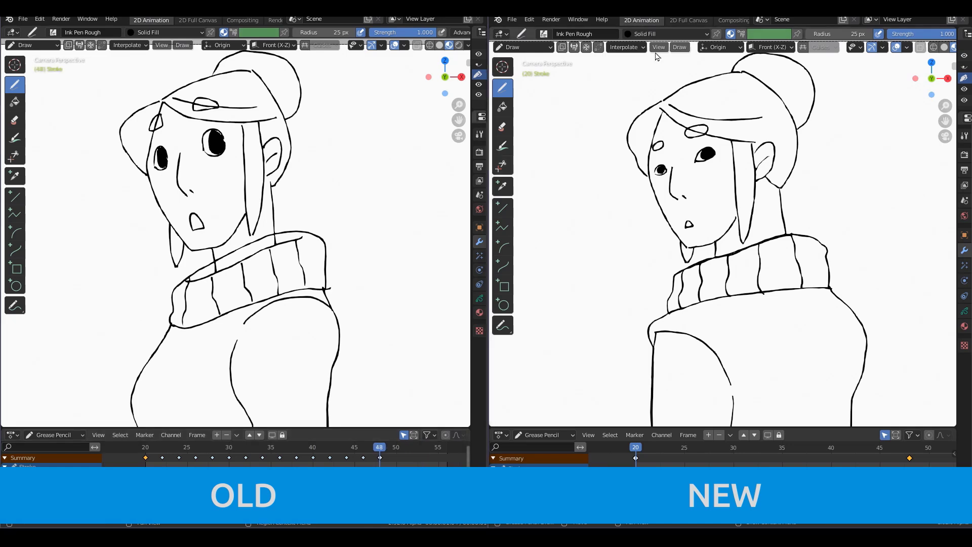
Step: Interpolate in-between drawings from frame 20 to 48 in the animation labelled NEW and play them back
left_click(626, 47)
left_click(626, 91)
left_click(646, 446)
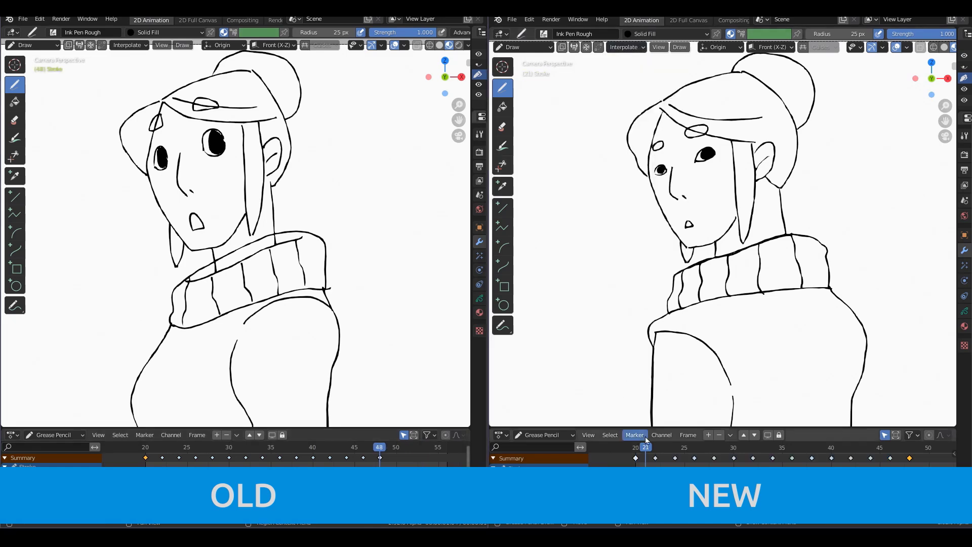
left_click_drag(646, 448, 694, 460)
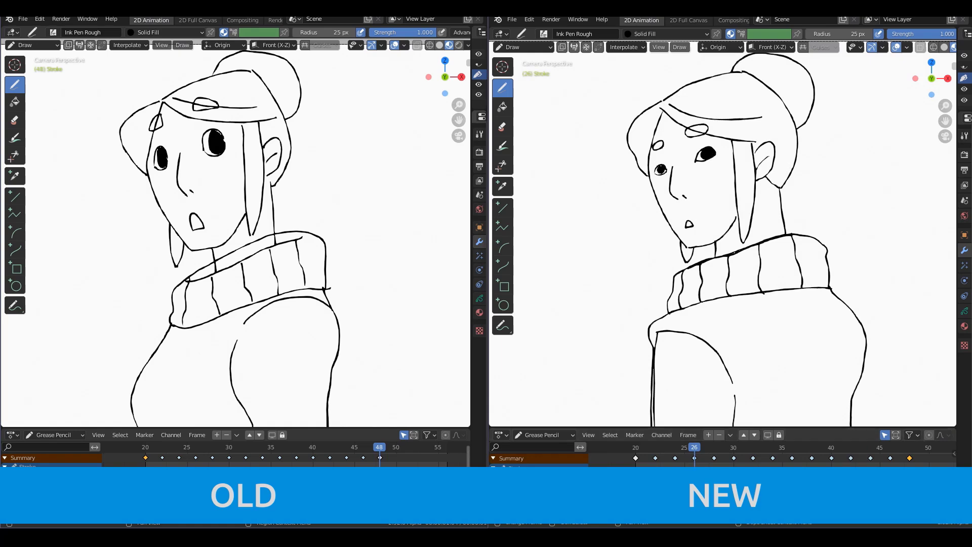
key("space")
key("space")
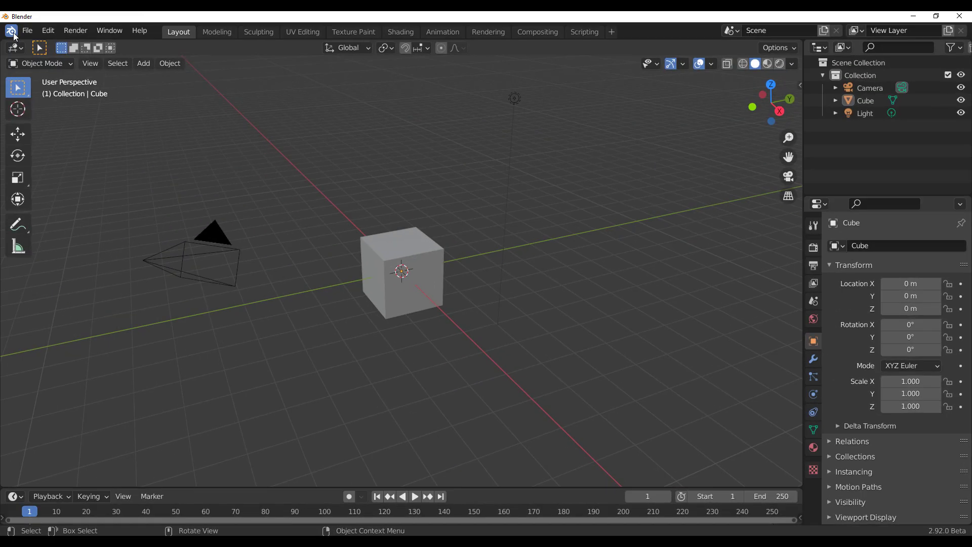
Step: Display the splash screen of the 2.92.0 Beta and dismiss it
left_click(11, 31)
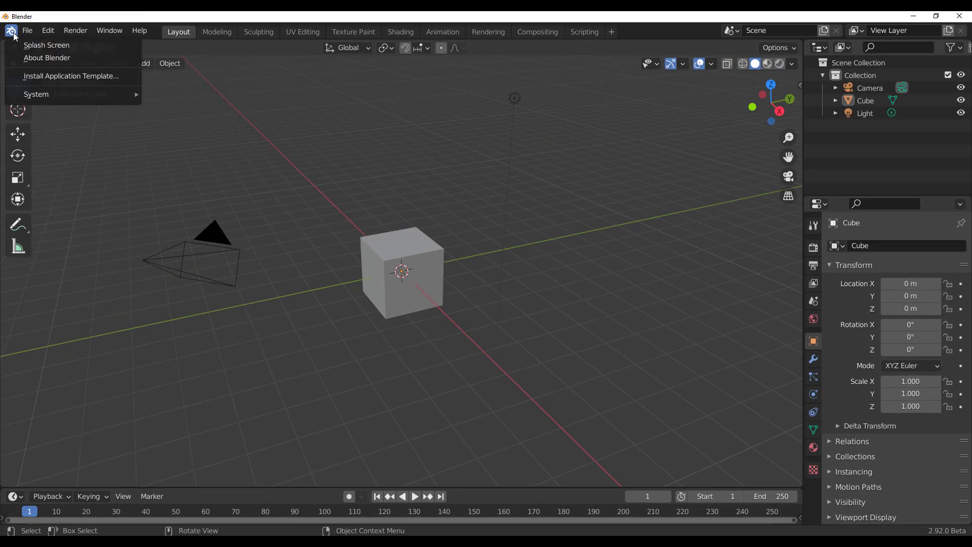
left_click(32, 48)
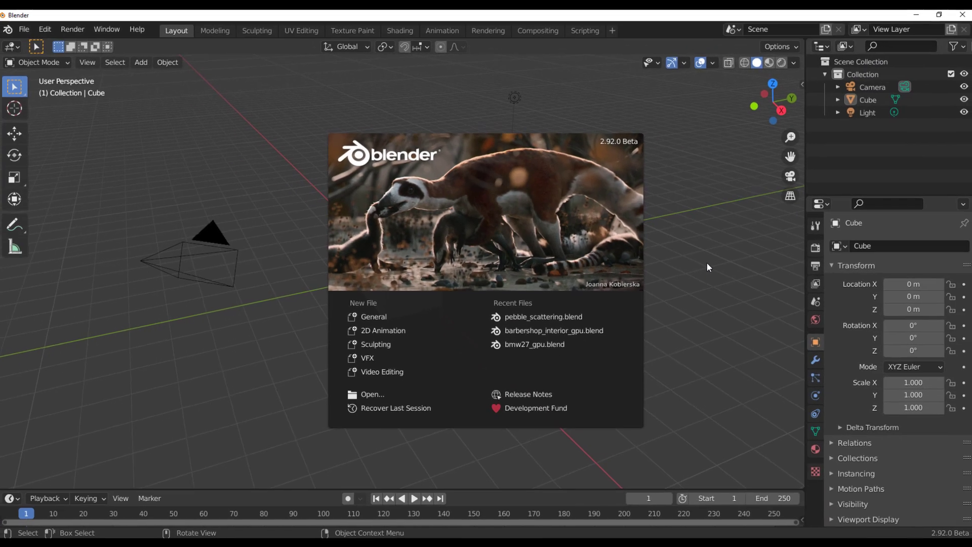
left_click(687, 171)
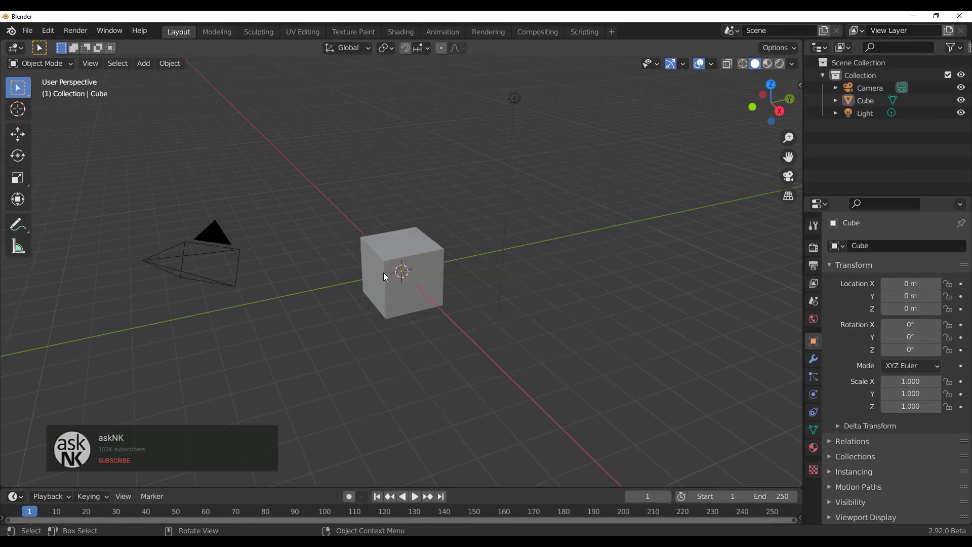
Step: Bring up the About Blender information in the 2.92.0 Beta
middle_click_drag(384, 273, 402, 234)
scroll(401, 230, "up", 3)
middle_click_drag(457, 265, 414, 257)
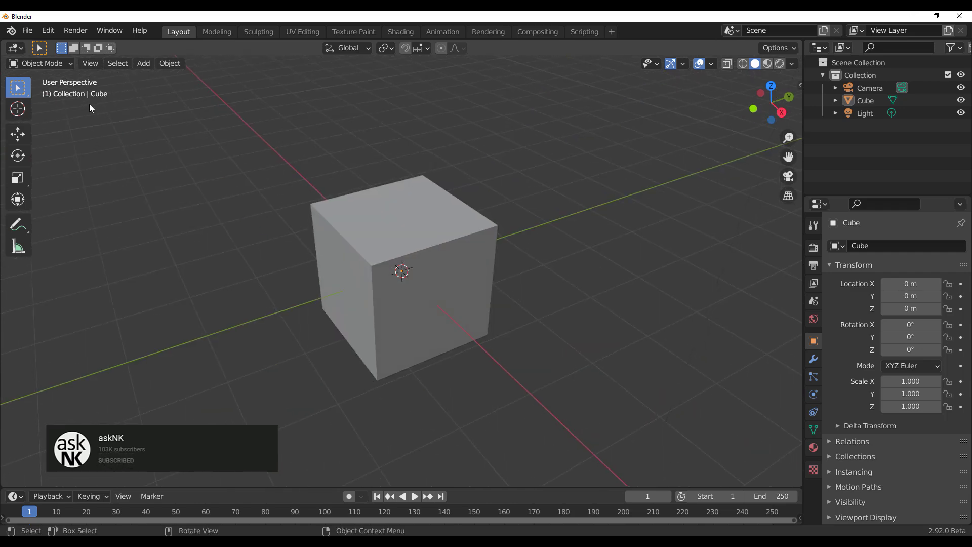
left_click(16, 30)
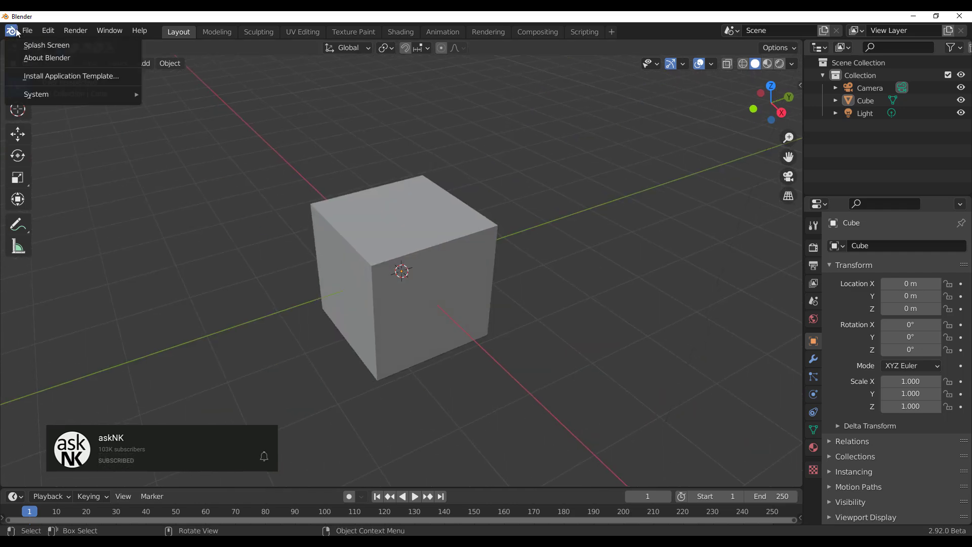
left_click(26, 60)
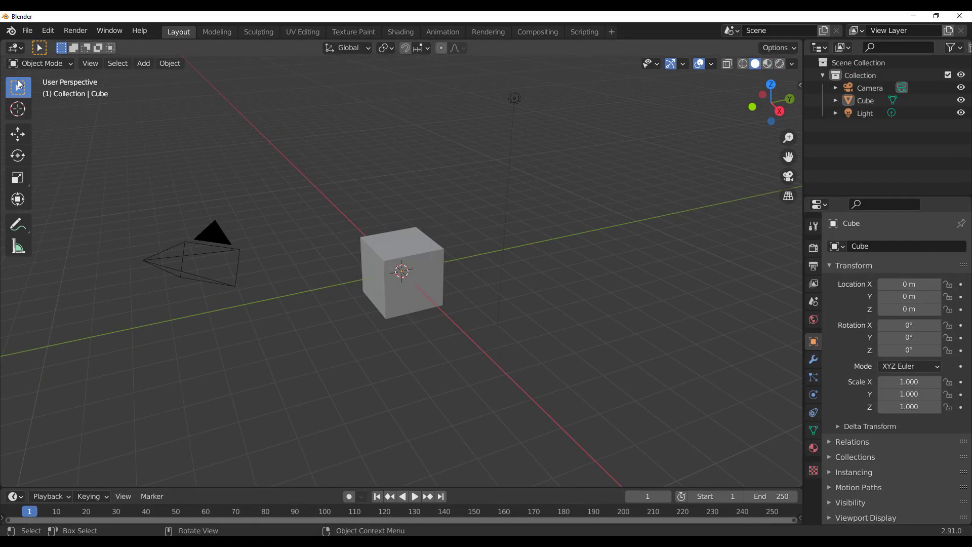
Step: Bring up the About Blender information in version 2.91.0 for comparison, and close the information window
left_click(11, 31)
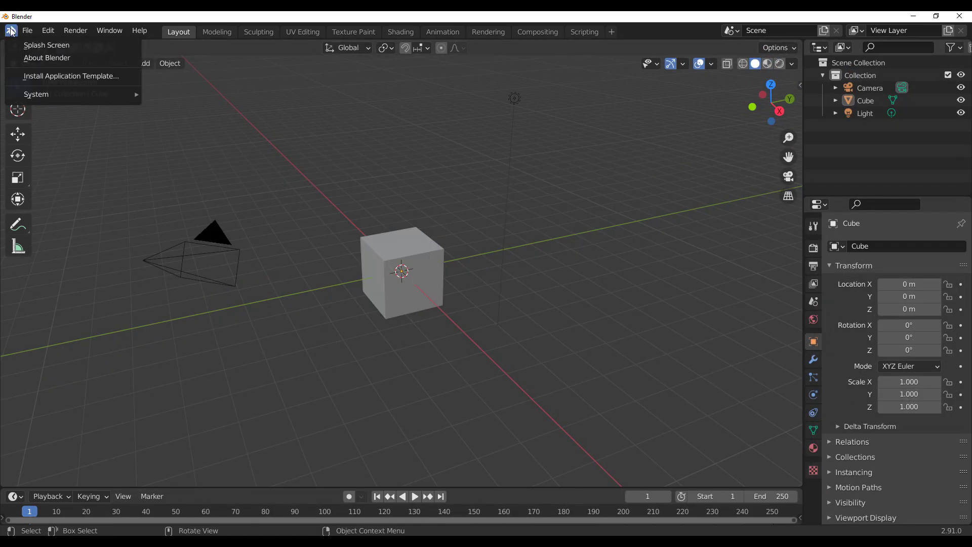
left_click(28, 58)
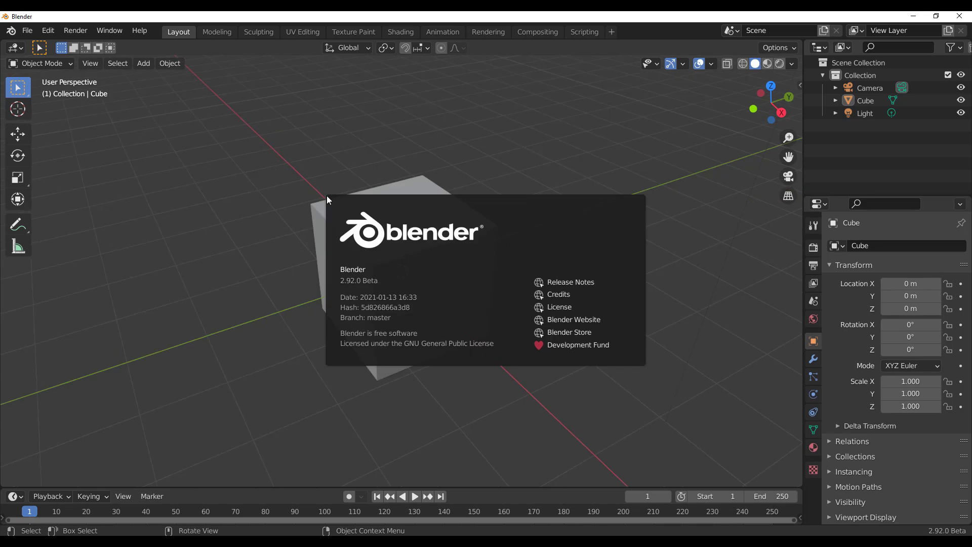
left_click(287, 157)
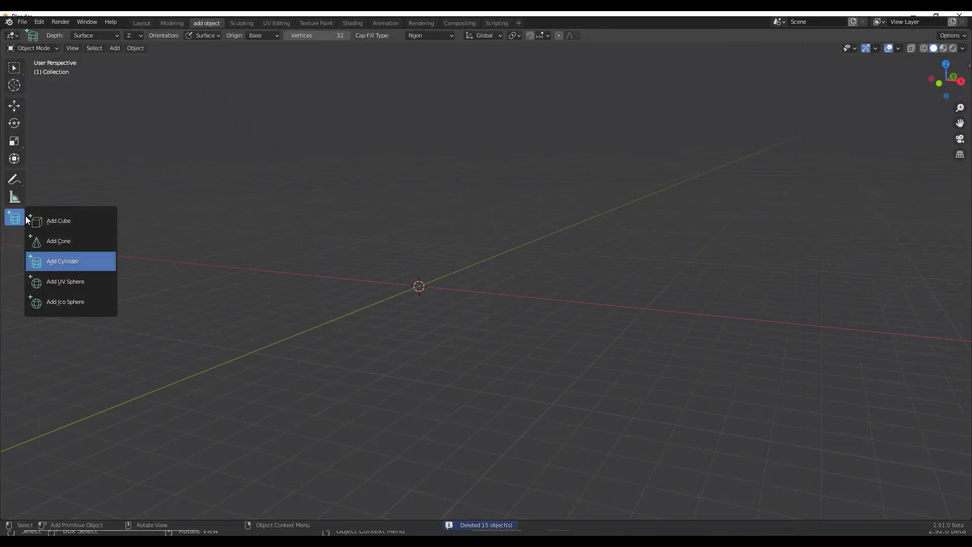
Step: Draw a wide, thin slab on the ground grid with the Add Cube tool
left_click(47, 221)
left_click_drag(202, 347, 749, 264)
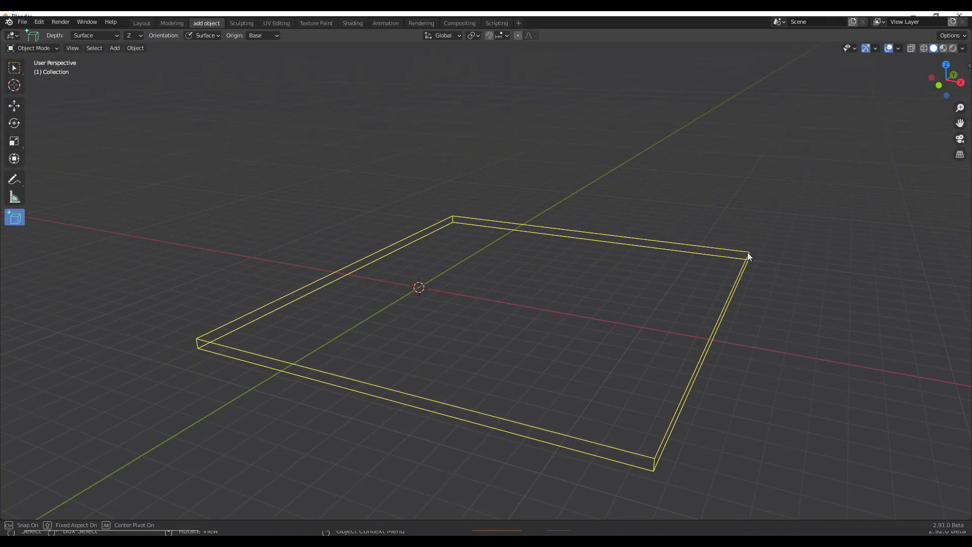
left_click(747, 253)
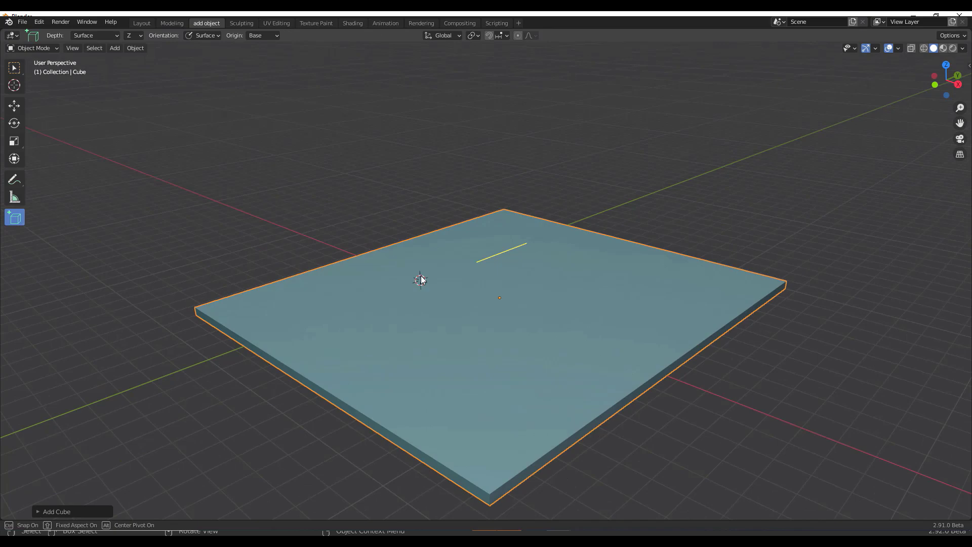
Step: Draw a large block on the slab, a small block attached to its side, and a long block beside them
left_click_drag(420, 280, 526, 238)
left_click(404, 163)
mouse_move(506, 196)
left_mouse_down()
mouse_move(569, 269)
mouse_move(601, 283)
left_mouse_up()
left_click(569, 270)
left_click(586, 228)
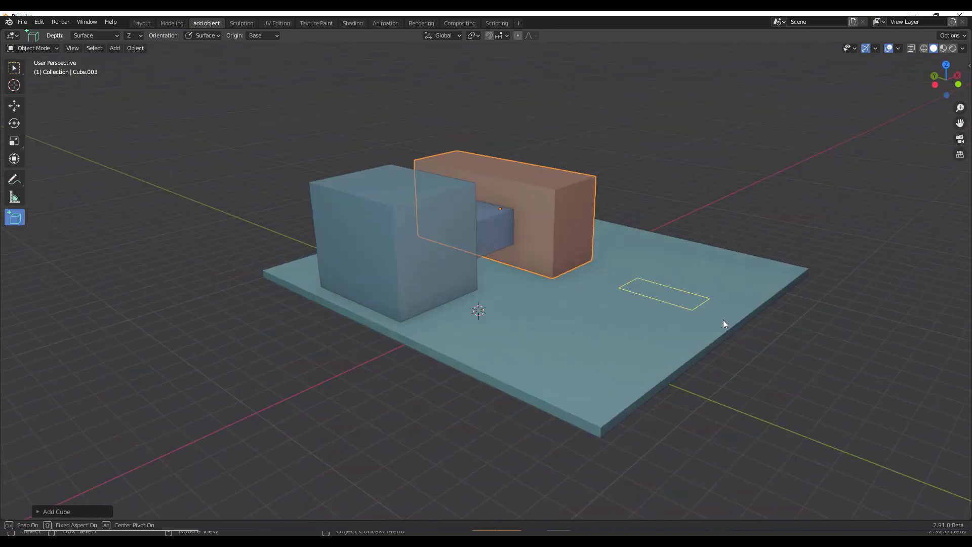
Step: Draw a block near the slab's far edge and an upright box on top of the long block
left_click_drag(723, 324, 774, 269)
left_click(786, 201)
left_click_drag(485, 170, 560, 190)
left_click(560, 148)
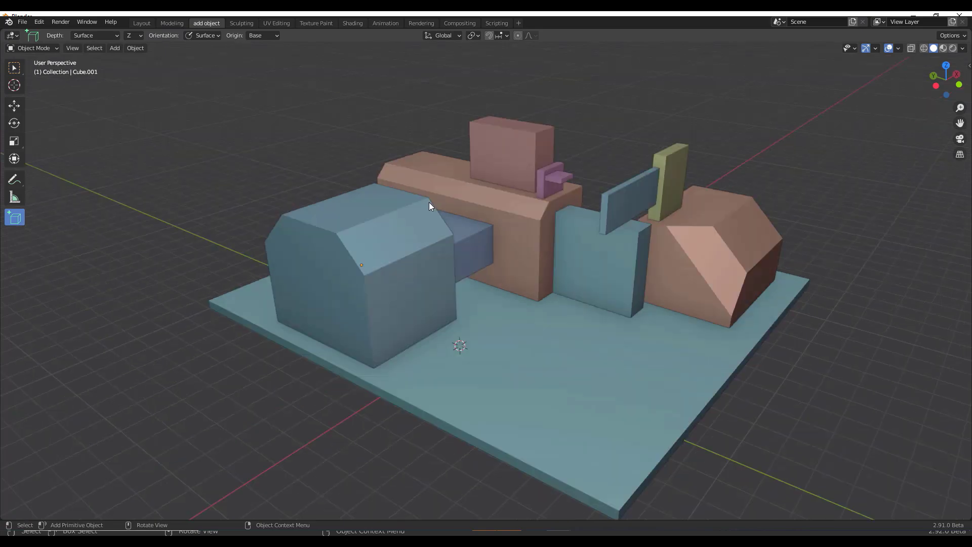
Step: Draw a tilted box on the large blue block's bevelled face and add smaller boxes branching off its side
left_click_drag(429, 199, 378, 257)
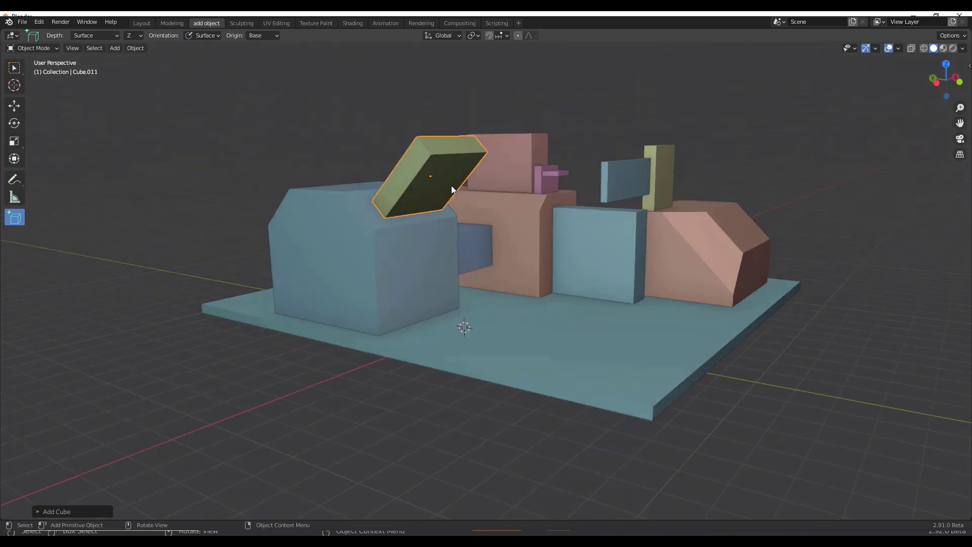
left_click_drag(444, 230, 430, 219)
left_click(421, 215)
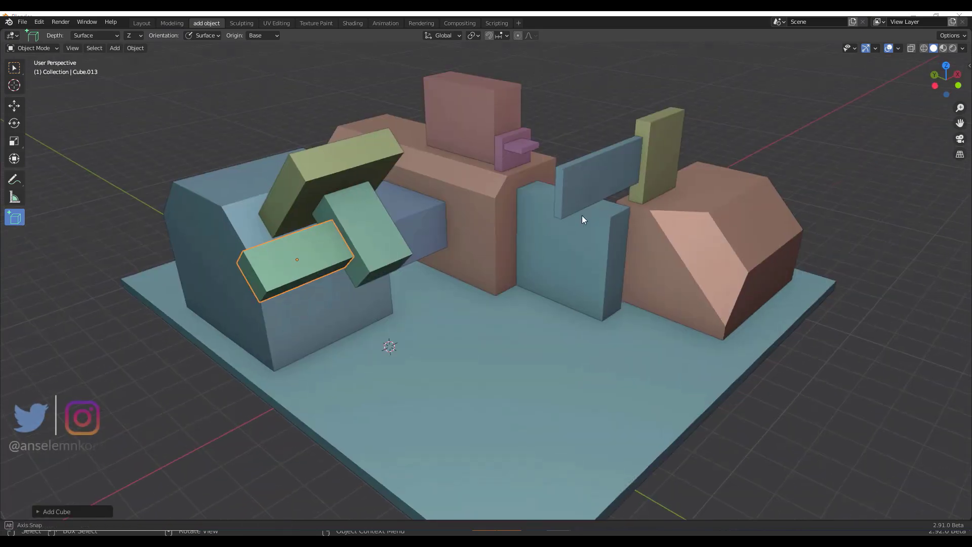
Step: Draw a cylinder on the end of the green box and an upright cylinder on the slab with Add Cylinder
left_click_drag(20, 217, 68, 261)
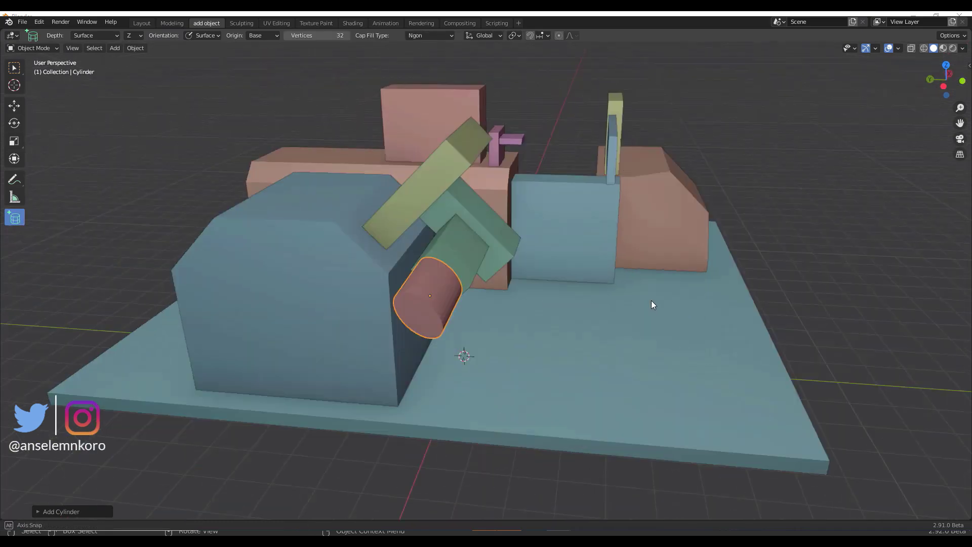
middle_click_drag(651, 304, 486, 364)
left_click_drag(486, 363, 455, 377)
left_click(455, 245)
middle_click_drag(455, 245, 432, 279)
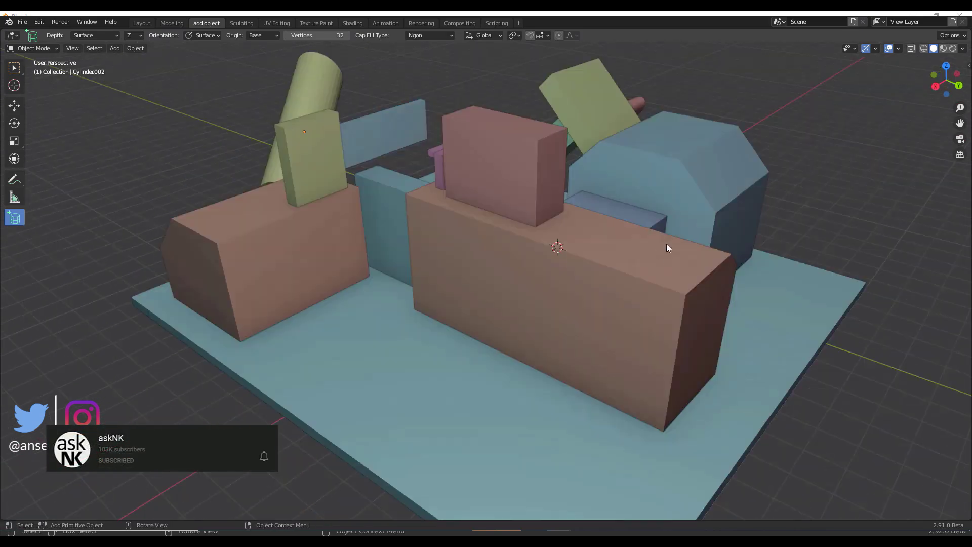
Step: Draw cylinders on the brown block's slanted face, on top of the long block and on the blue block's bevel
left_click_drag(650, 261, 596, 248)
left_click(591, 180)
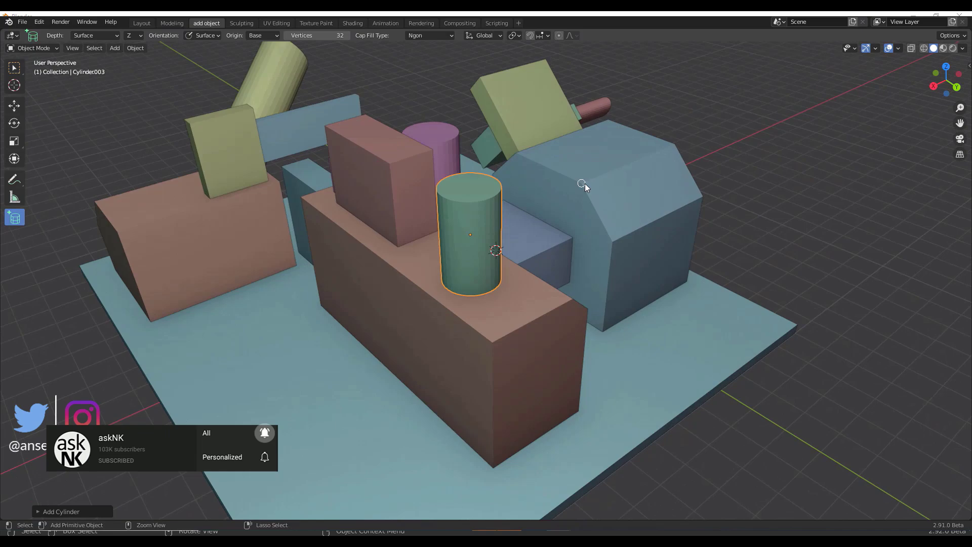
left_click_drag(583, 183, 708, 198)
left_click(759, 180)
middle_click_drag(759, 180, 725, 168)
Step: Draw a cone on the end of the tilted green box and another on the slab with Add Cone
scroll(725, 168, "down", 1)
left_click_drag(19, 219, 64, 234)
middle_click_drag(499, 253, 499, 184)
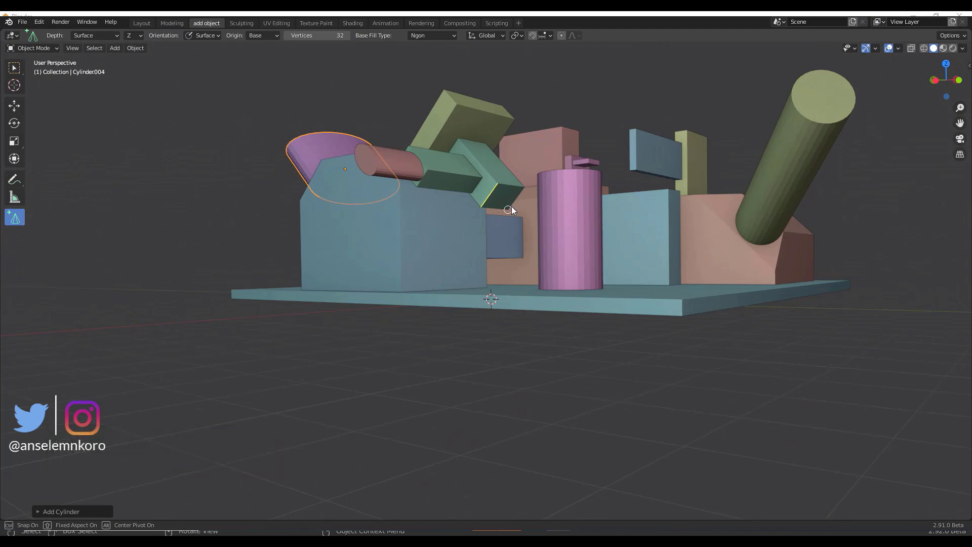
scroll(507, 203, "up", 4)
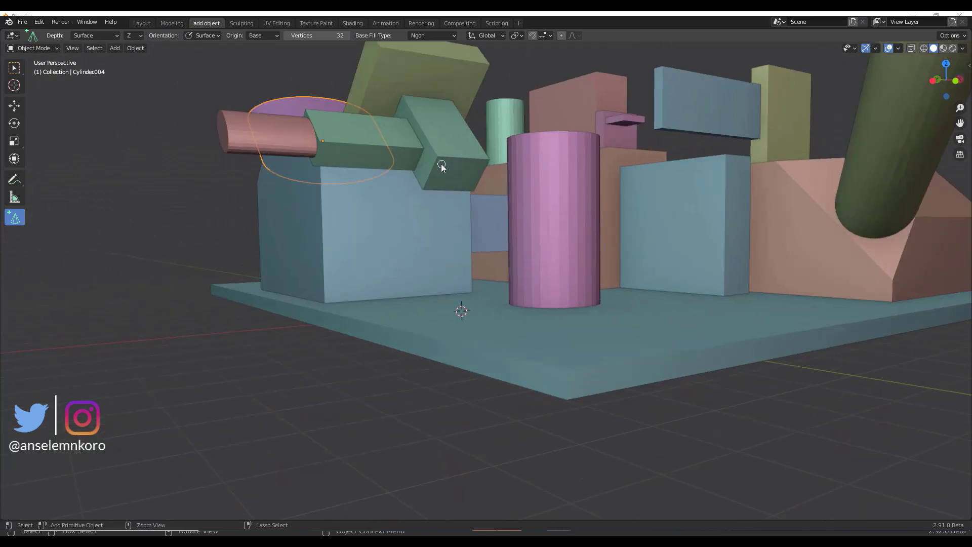
left_click_drag(441, 163, 473, 187)
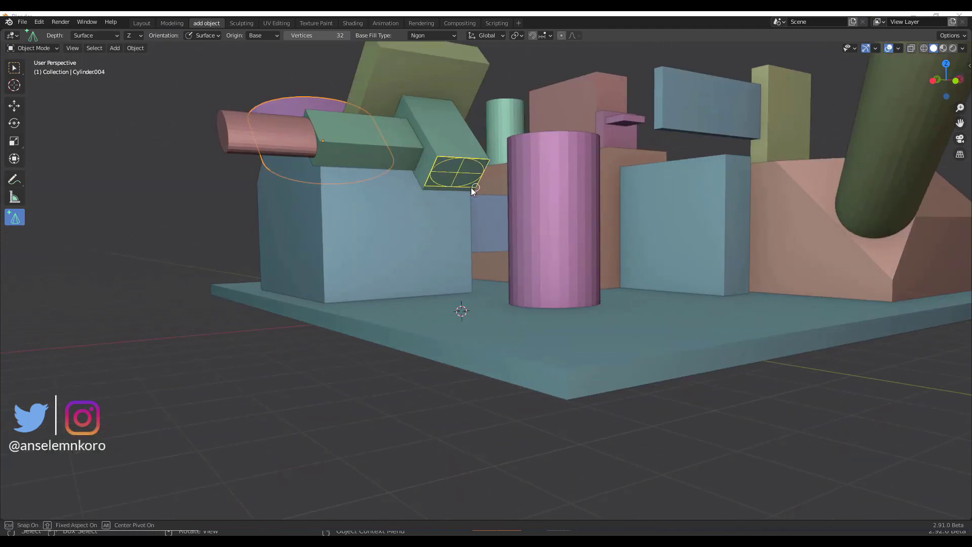
left_click(525, 274)
scroll(582, 299, "down", 4)
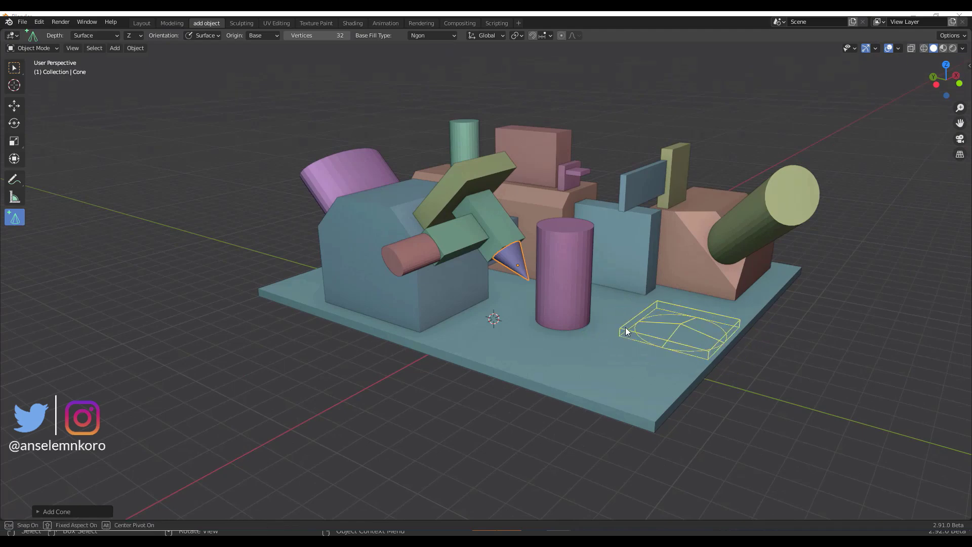
left_click(640, 256)
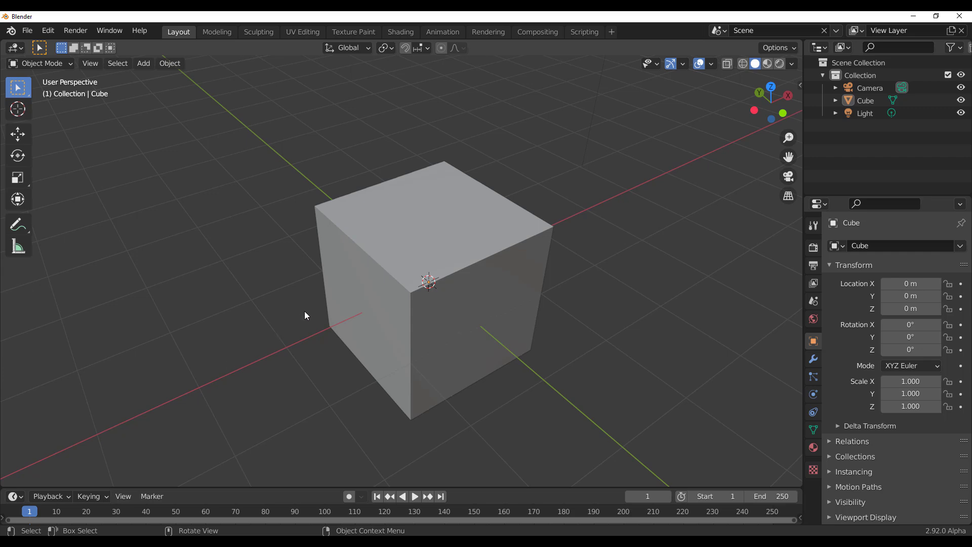
Step: Switch the timeline area to the Asset Browser and enlarge it to about half the viewport's height
middle_click_drag(305, 315, 453, 319)
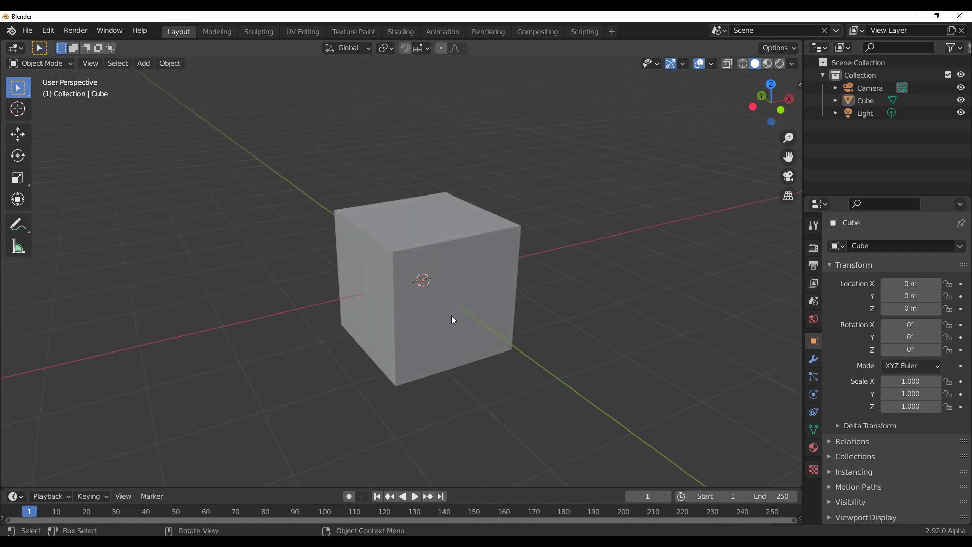
scroll(454, 319, "down", 1)
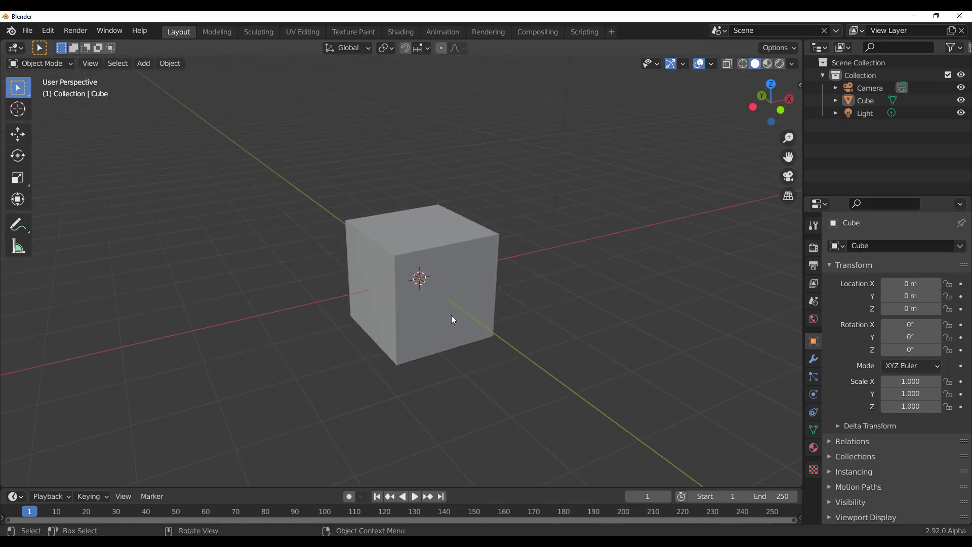
left_click(16, 496)
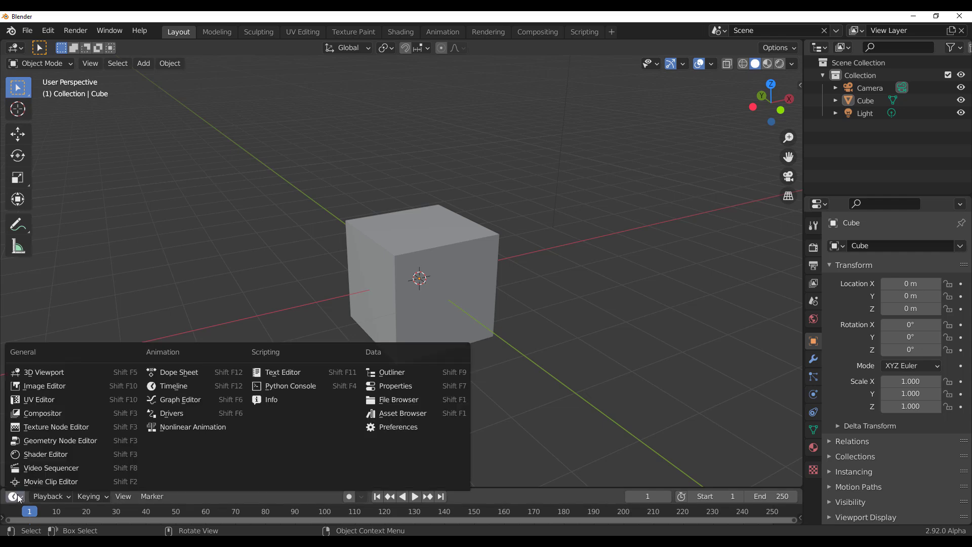
left_click(406, 413)
left_click_drag(288, 489, 297, 297)
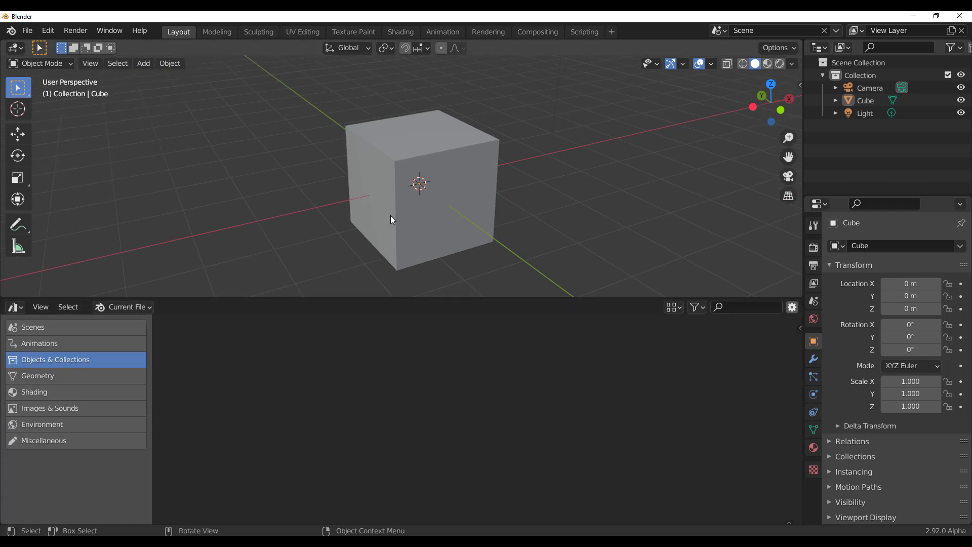
middle_click_drag(391, 216, 407, 191)
scroll(407, 192, "down", 1)
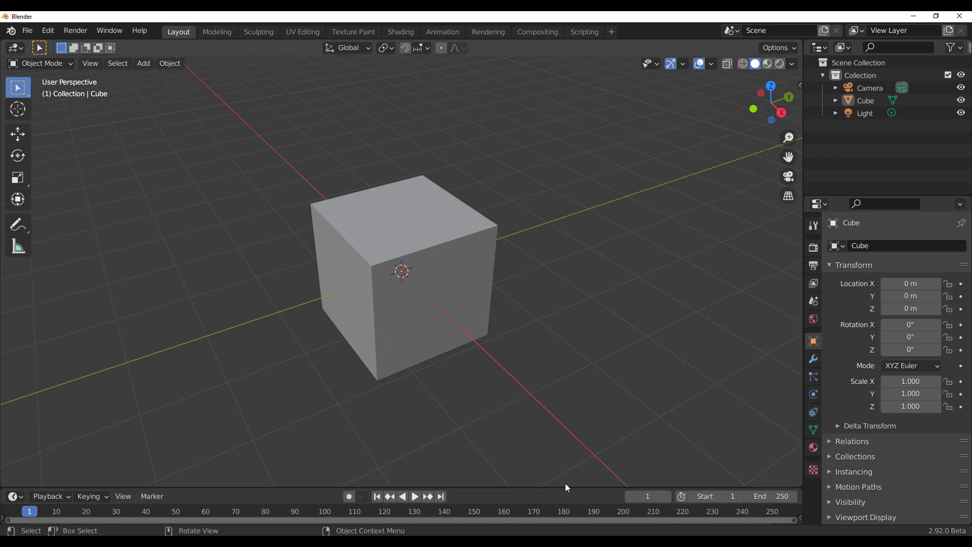
Step: Enlarge the timeline area to about half the window's height and open its editor type choices
left_click_drag(569, 485, 567, 272)
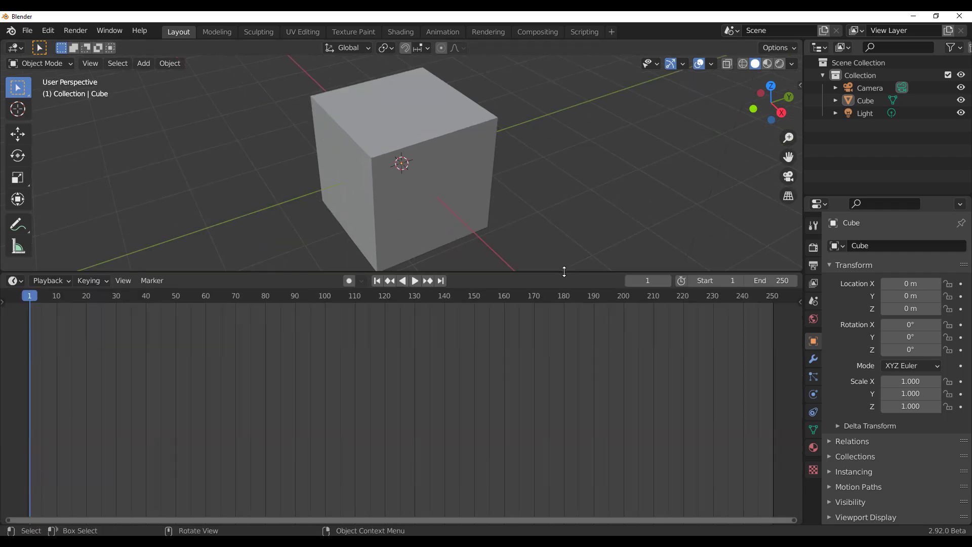
left_click(14, 281)
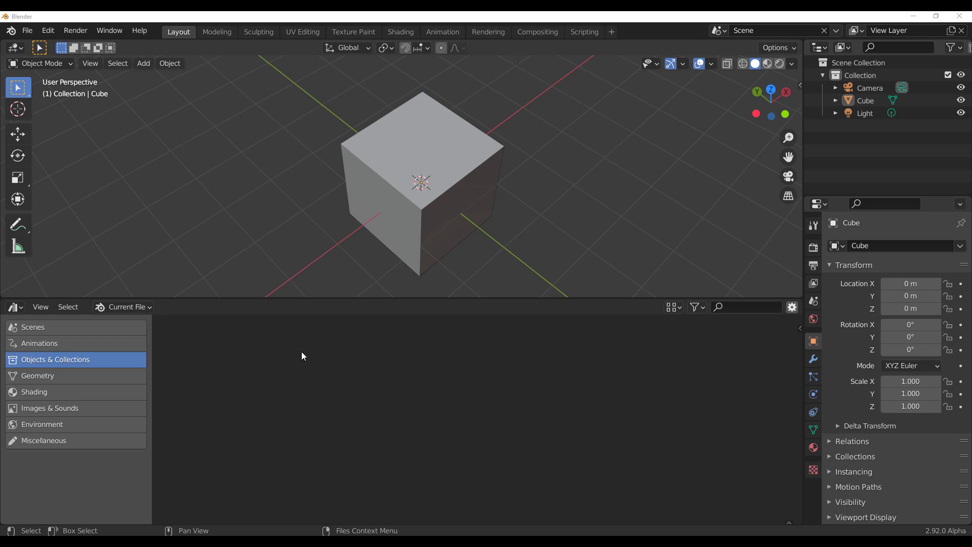
Step: Mark the Cube object as an asset so it can be reused from the Asset Browser
middle_click_drag(385, 274, 490, 221)
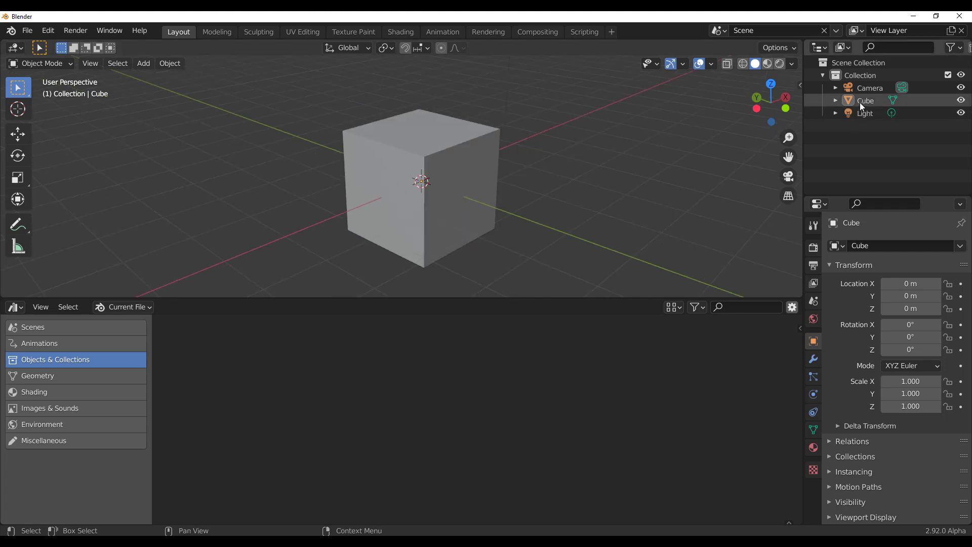
left_click(860, 102)
right_click(859, 102)
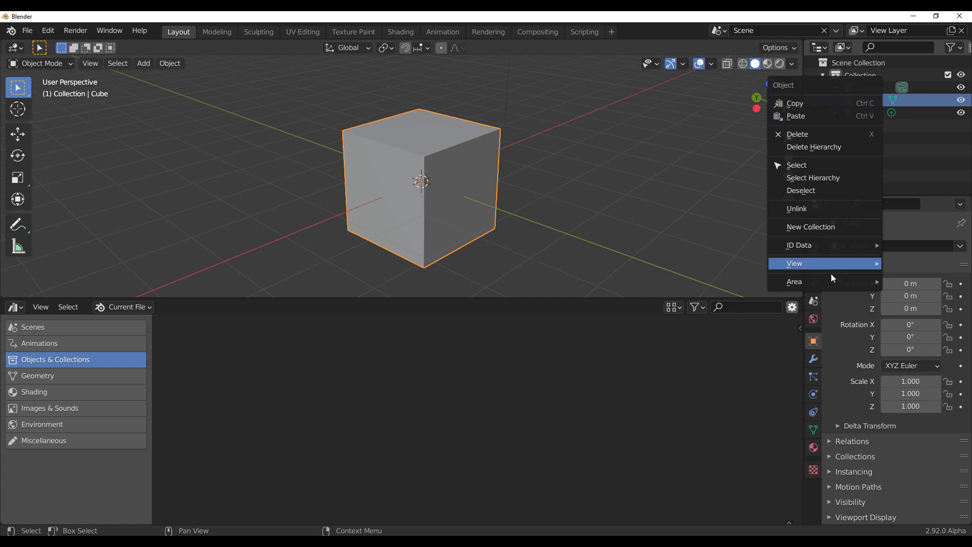
mouse_move(831, 247)
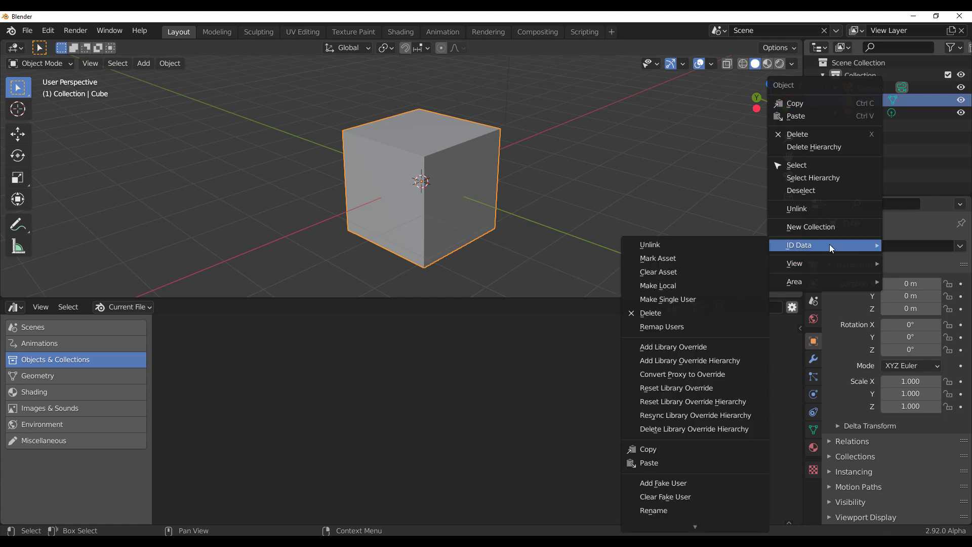
left_click(680, 260)
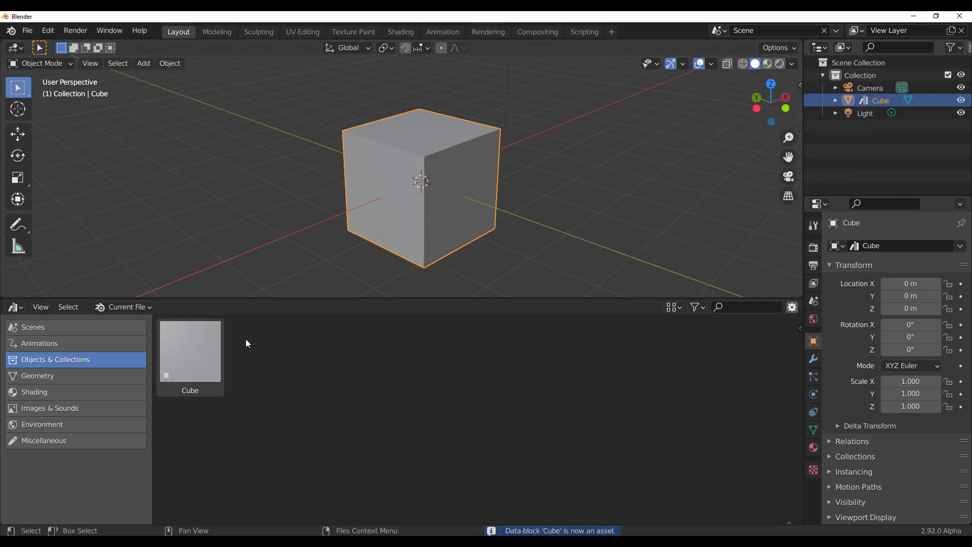
Step: Place two copies of the Cube asset in the viewport, one on each side of the original cube, and clear the selection
left_click_drag(191, 380, 642, 189)
left_click_drag(200, 352, 199, 165)
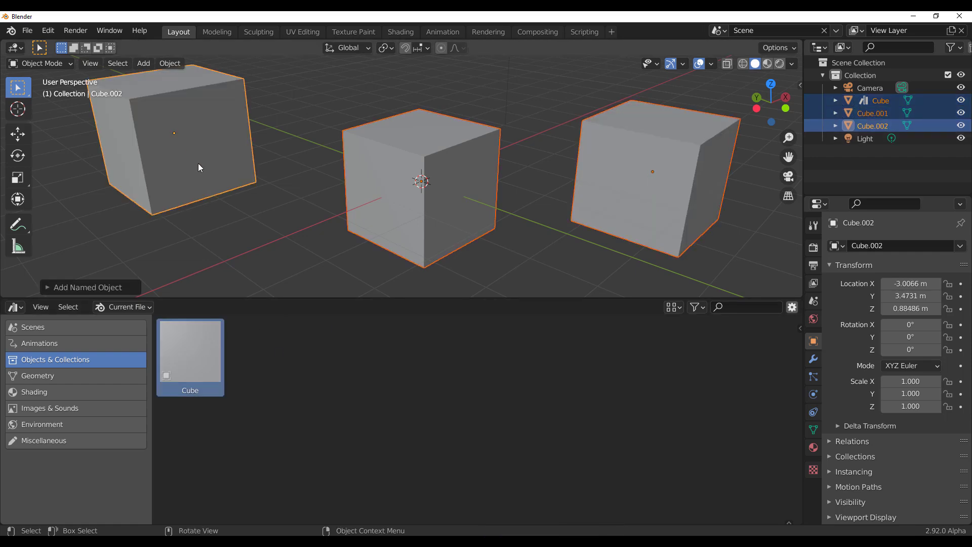
left_click(272, 205)
scroll(272, 205, "down", 5)
middle_click_drag(319, 211, 351, 233)
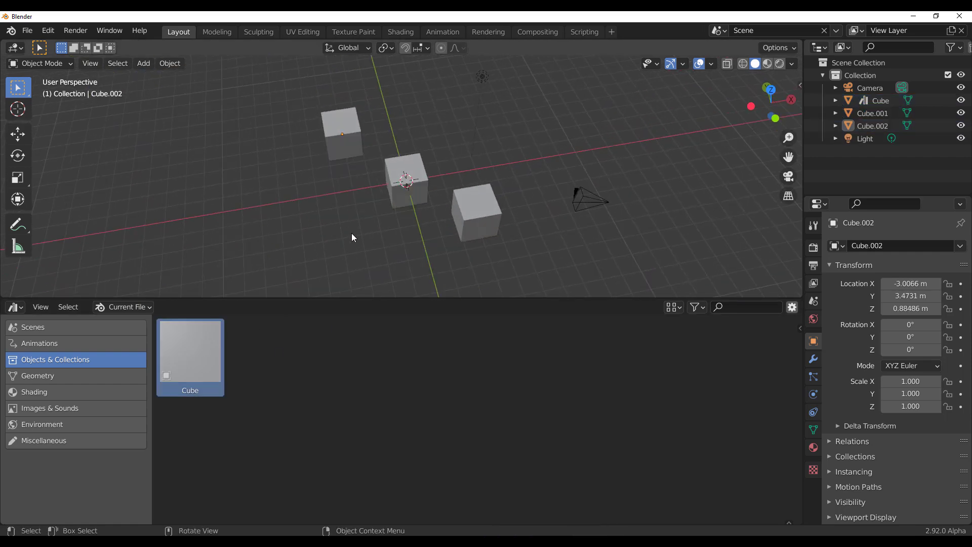
scroll(376, 235, "up", 4)
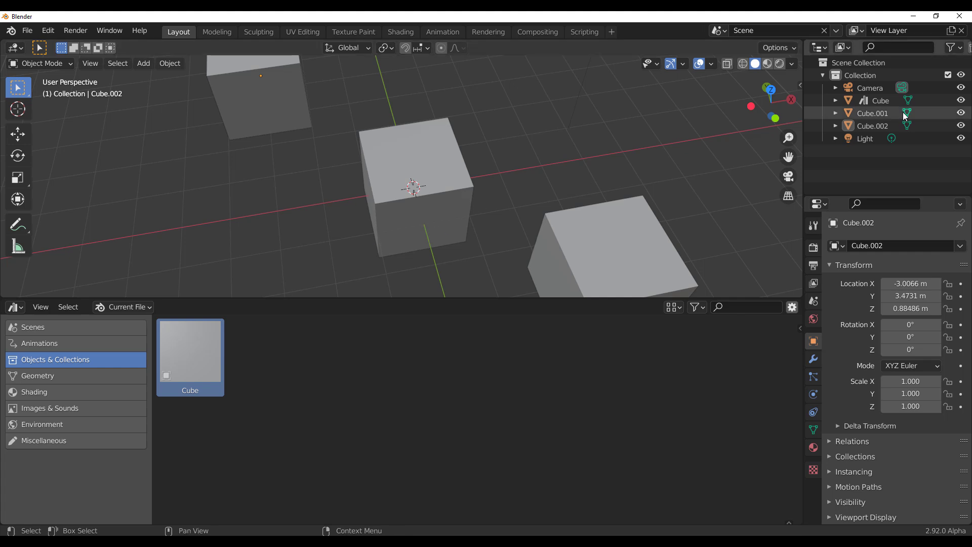
Step: Inset the top face of the original cube in Edit Mode
left_click(878, 101)
middle_click_drag(346, 233, 445, 217)
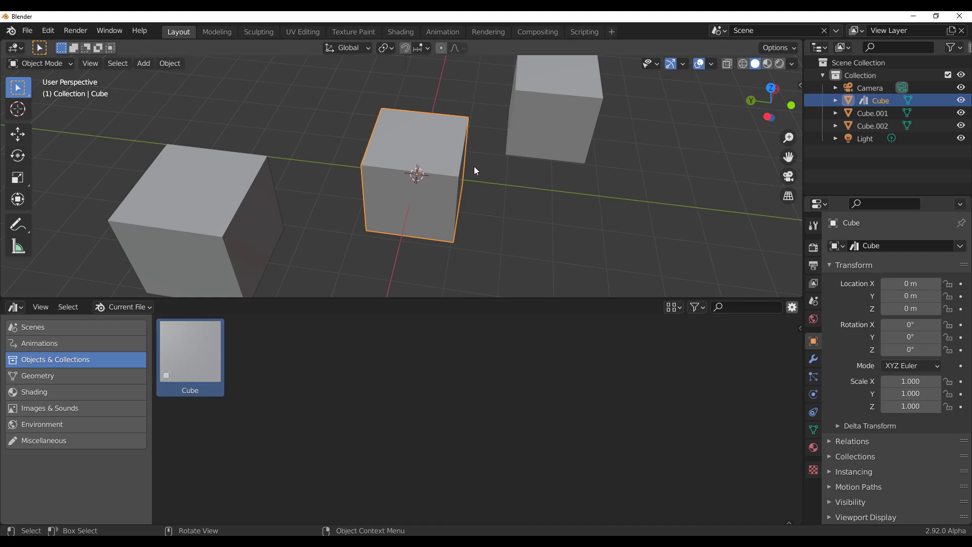
middle_click_drag(474, 166, 433, 179)
key("Tab")
middle_click_drag(482, 213, 450, 221)
scroll(399, 202, "up", 2)
key("3")
left_click(436, 136)
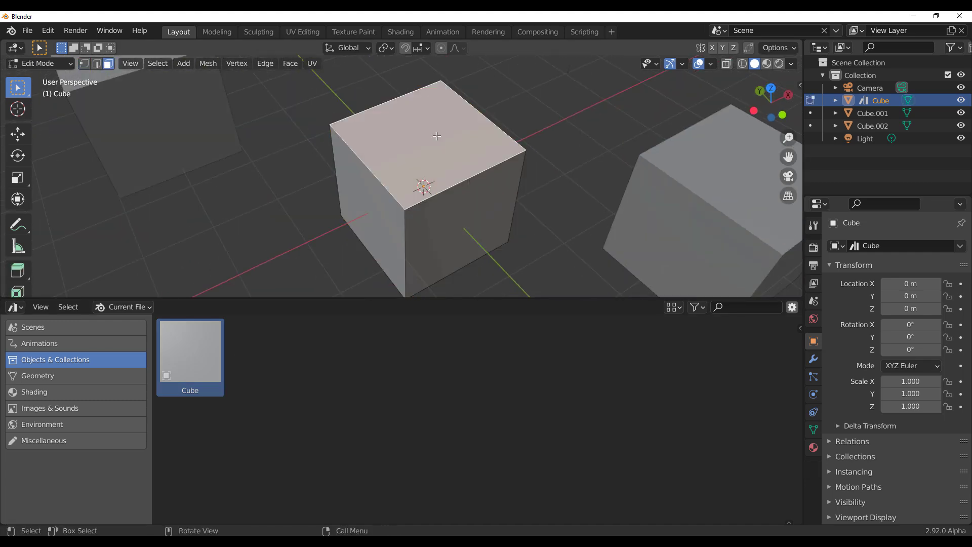
key("i")
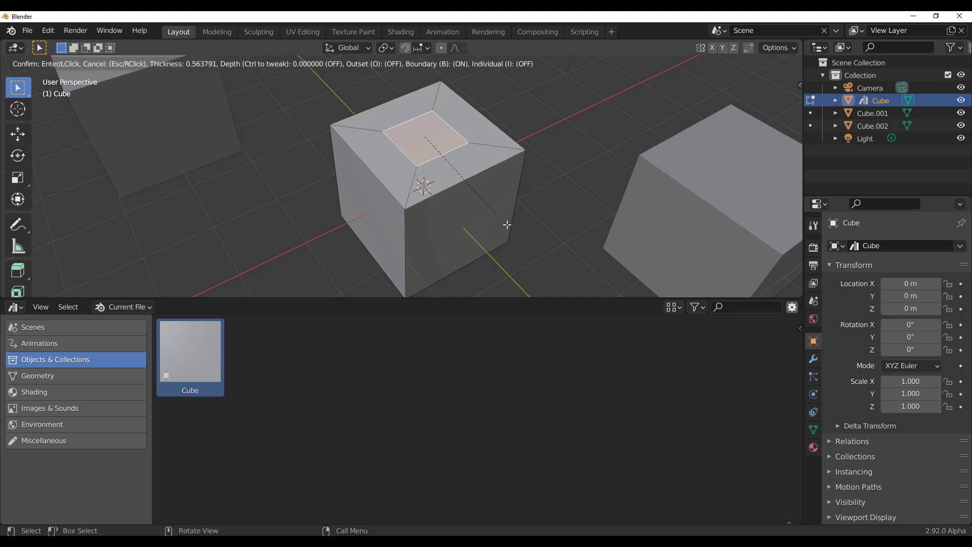
left_click(514, 226)
Step: Extrude the inset face about 0.7 m down into the cube and return to Object Mode
key("e")
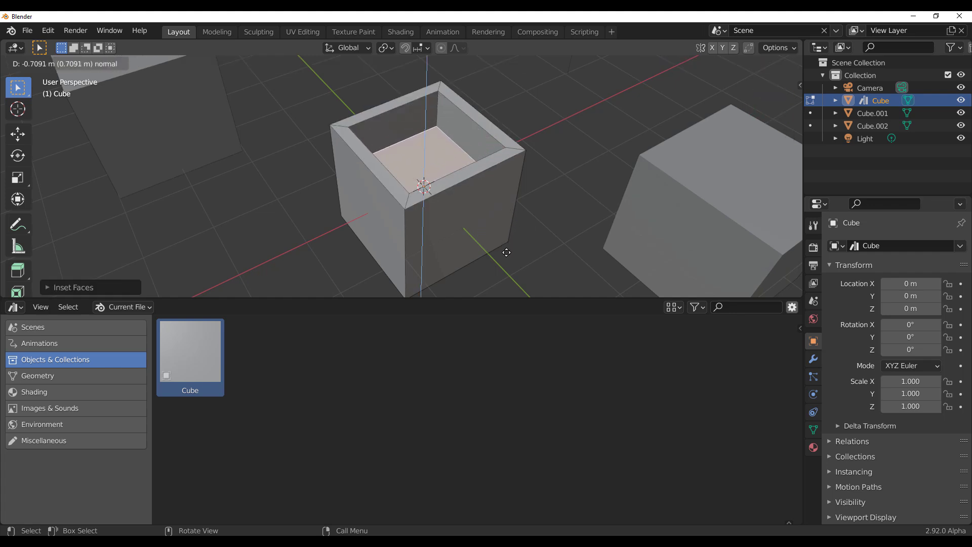
left_click(507, 259)
key("Tab")
scroll(521, 131, "down", 4)
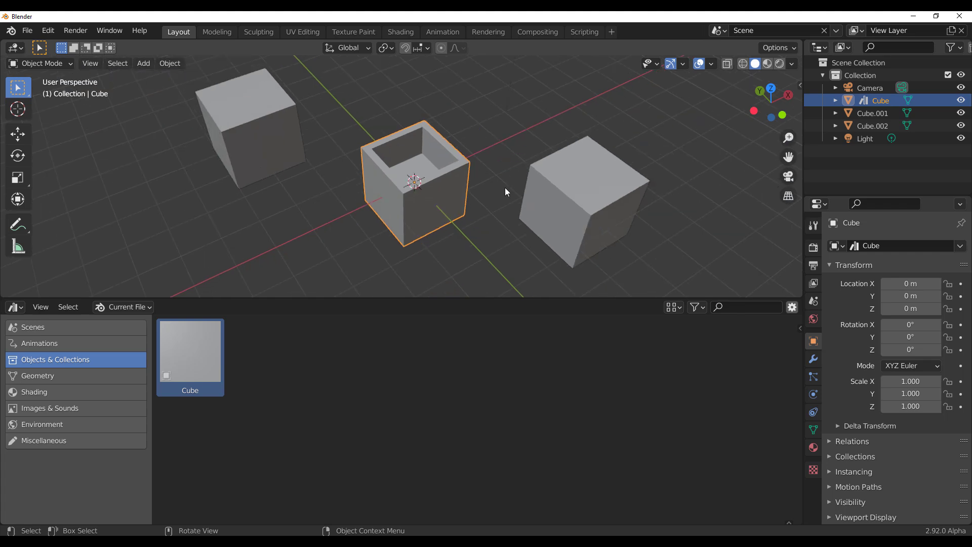
Step: Refresh the Asset Browser and place two copies of the modified Cube asset in the viewport, then clear the selection
right_click(197, 344)
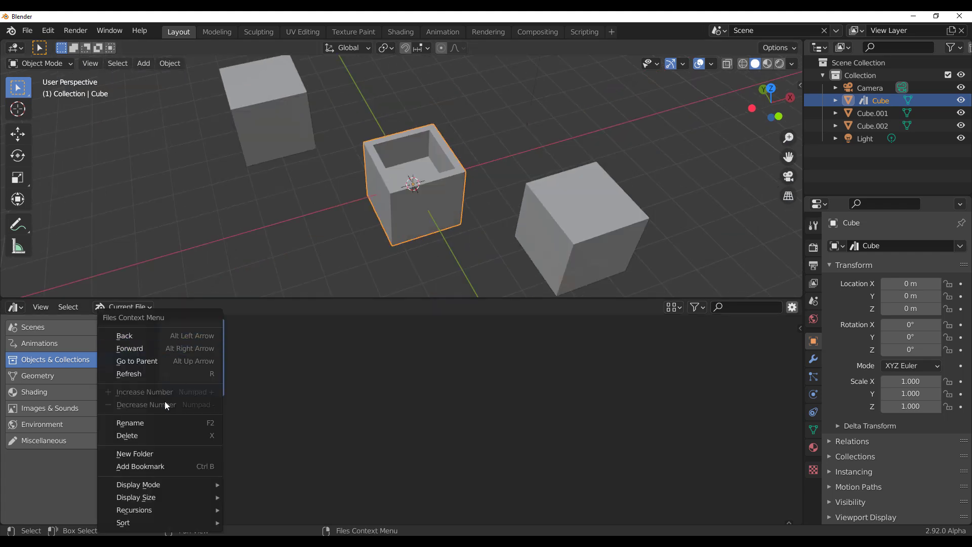
left_click(163, 374)
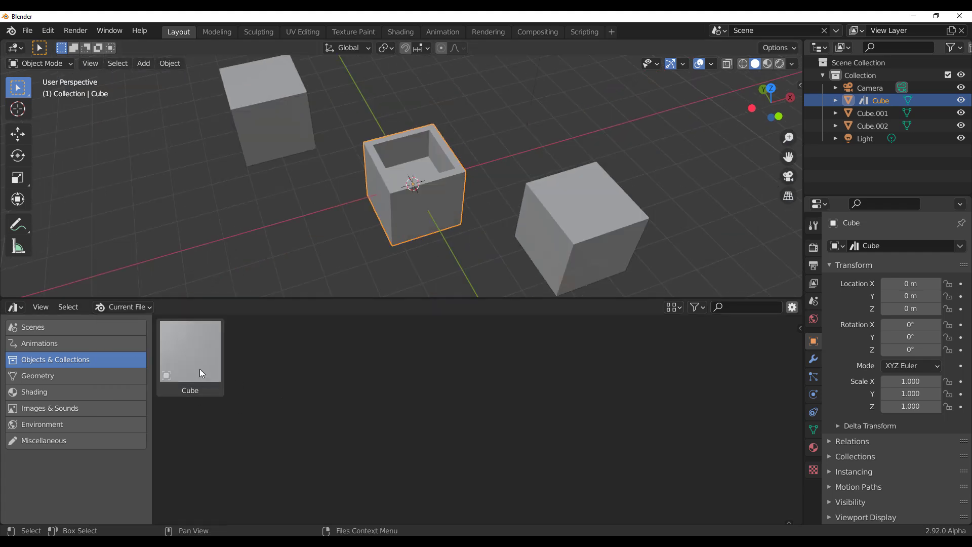
left_click_drag(200, 369, 152, 210)
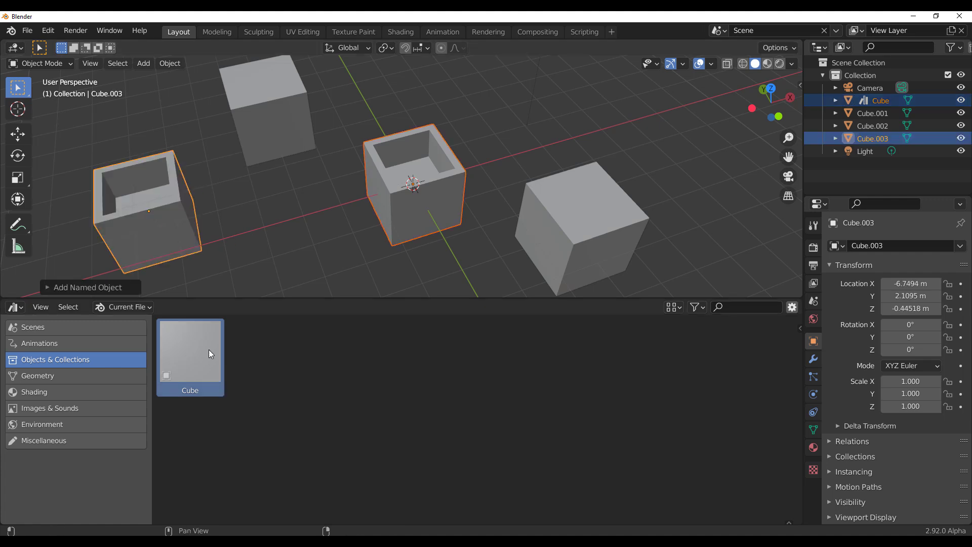
left_click_drag(211, 353, 627, 128)
scroll(627, 128, "down", 3)
middle_click_drag(598, 167, 561, 134)
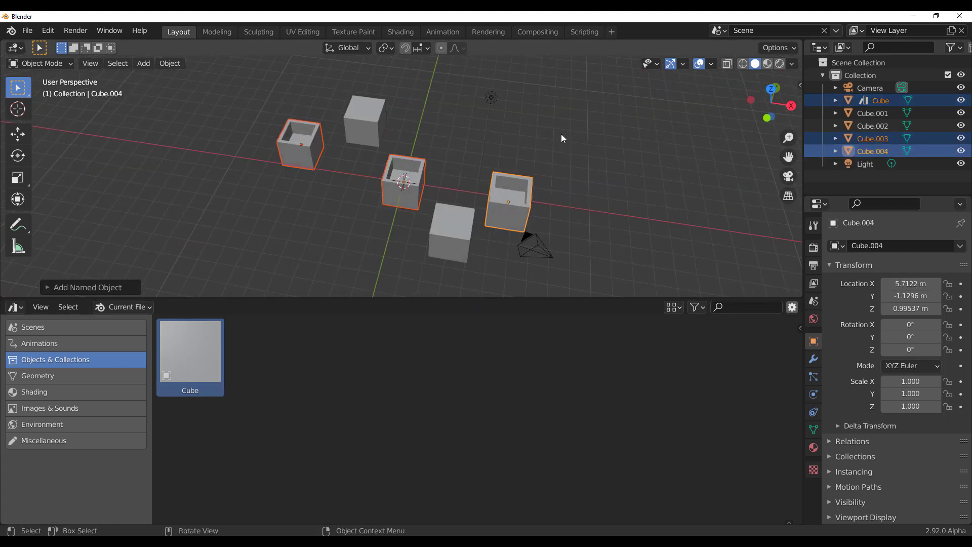
left_click(561, 134)
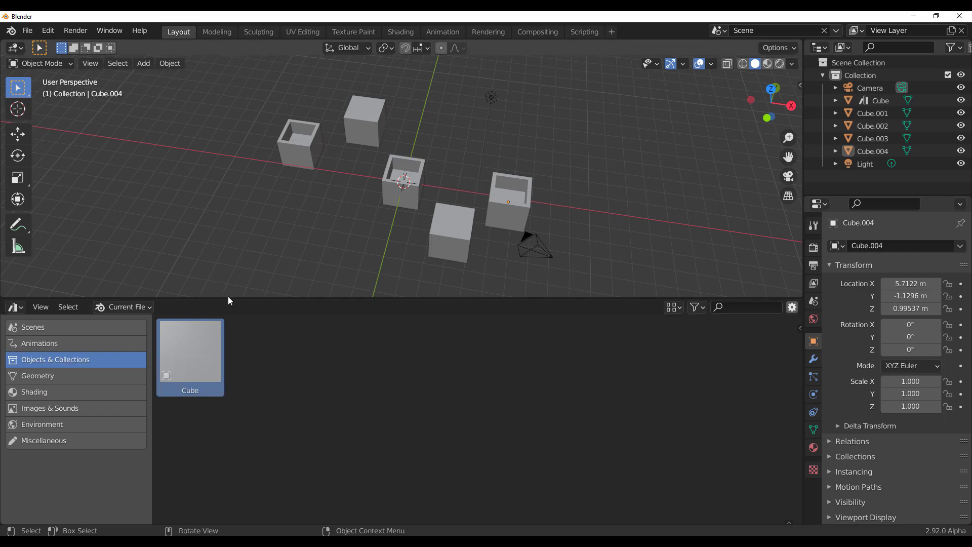
middle_click_drag(431, 219, 357, 195)
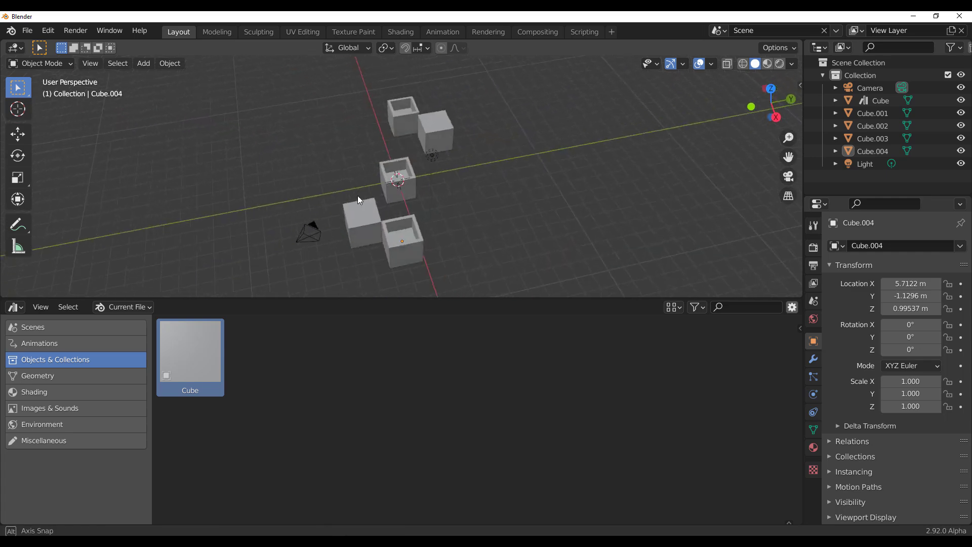
scroll(344, 216, "up", 4)
middle_click_drag(332, 236, 497, 237)
scroll(429, 214, "up", 1)
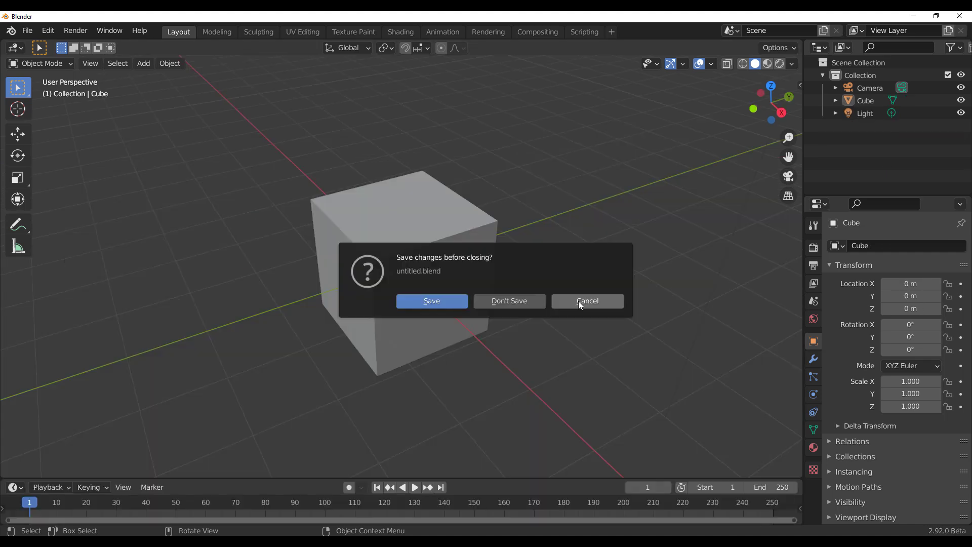
Step: Dismiss the closing prompt and open the recent file pebble_scattering.blend without saving the untitled scene
left_click(578, 301)
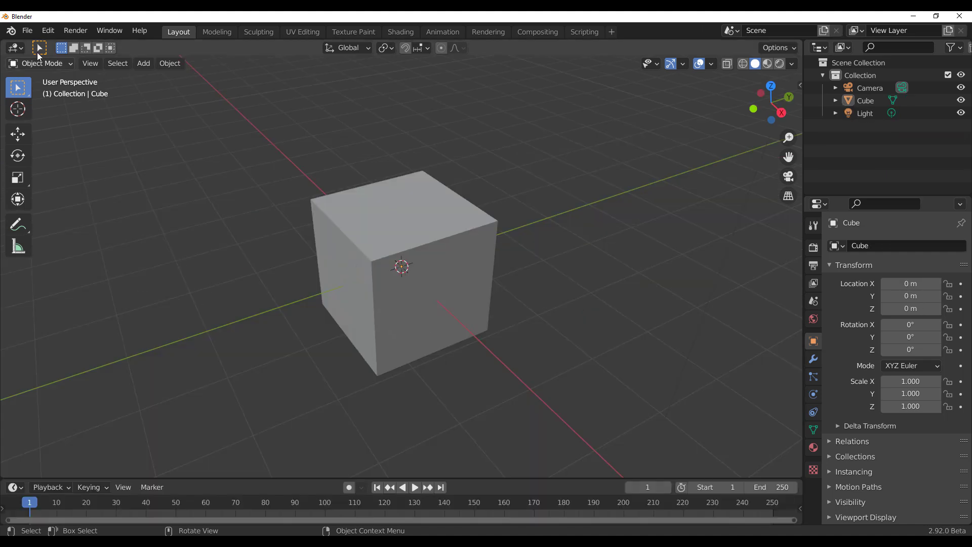
left_click(27, 30)
mouse_move(61, 72)
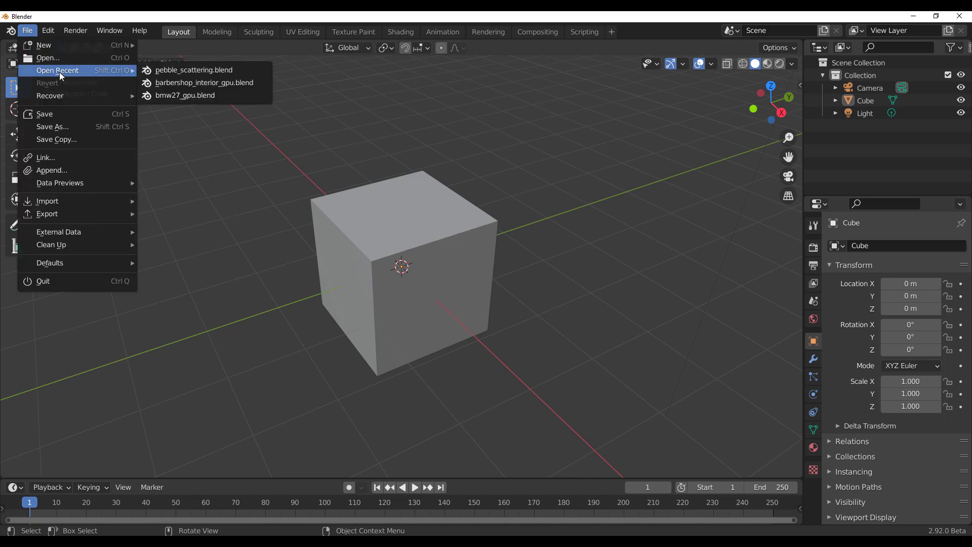
left_click(185, 71)
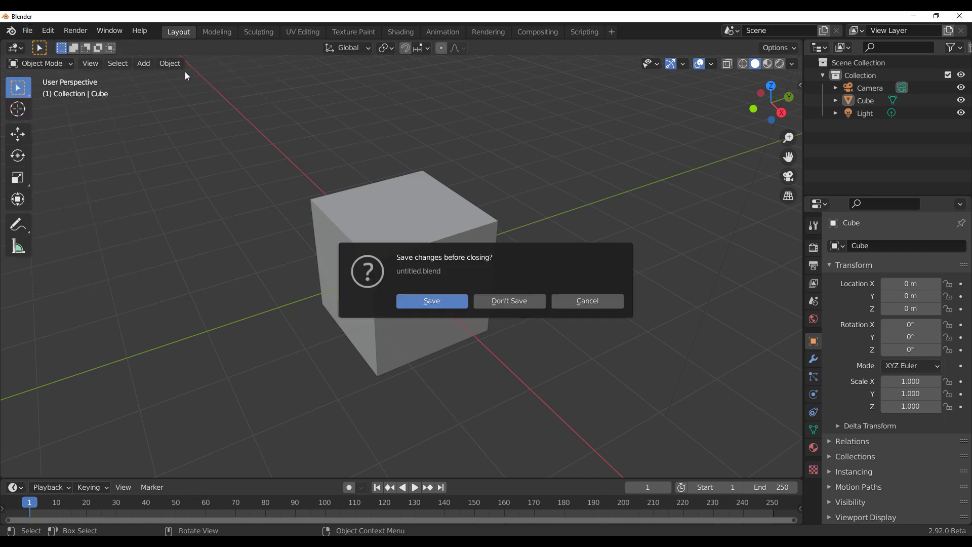
left_click(500, 302)
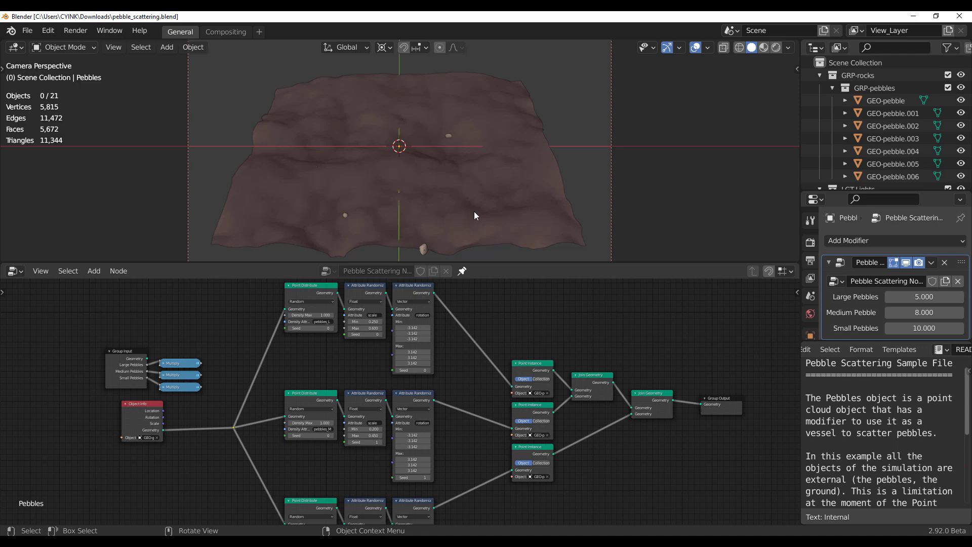
Step: Examine the terrain and its scattered pebbles from several angles and distances
middle_click_drag(474, 212, 413, 216)
scroll(411, 215, "up", 3)
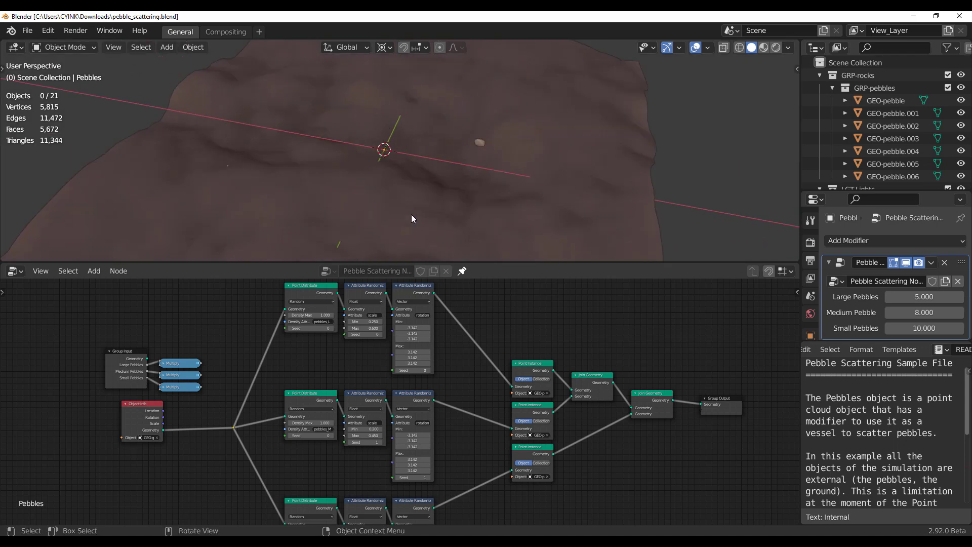
scroll(411, 217, "down", 5)
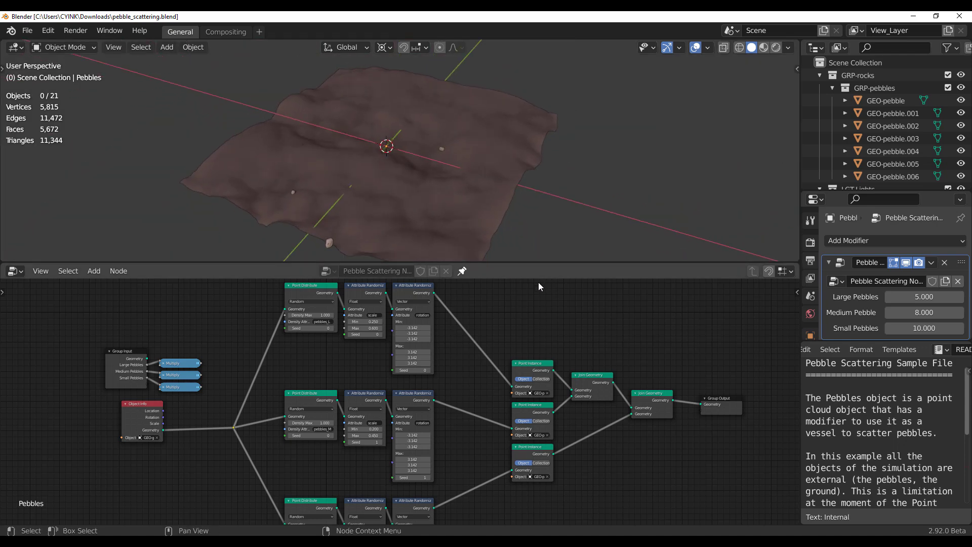
middle_click_drag(326, 175, 425, 205)
scroll(425, 205, "up", 4)
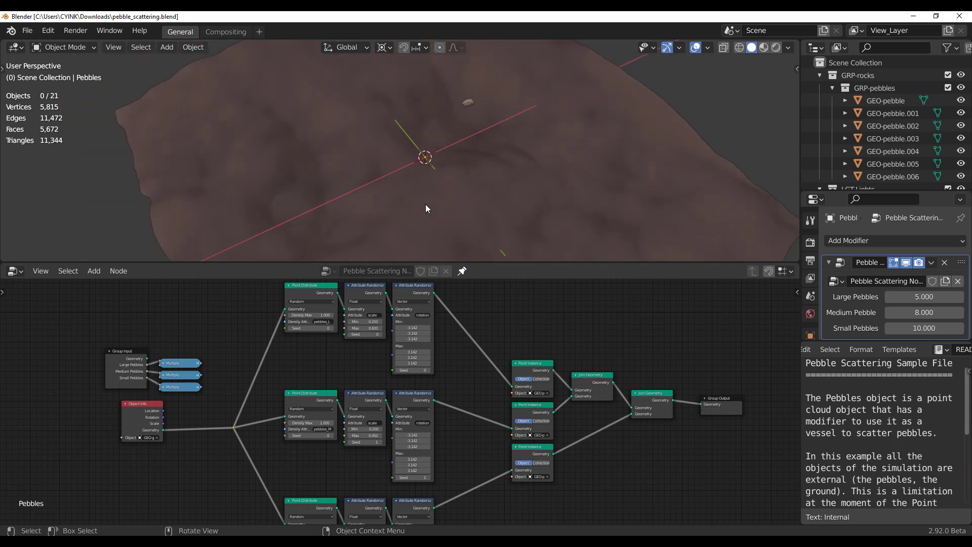
scroll(425, 205, "down", 3)
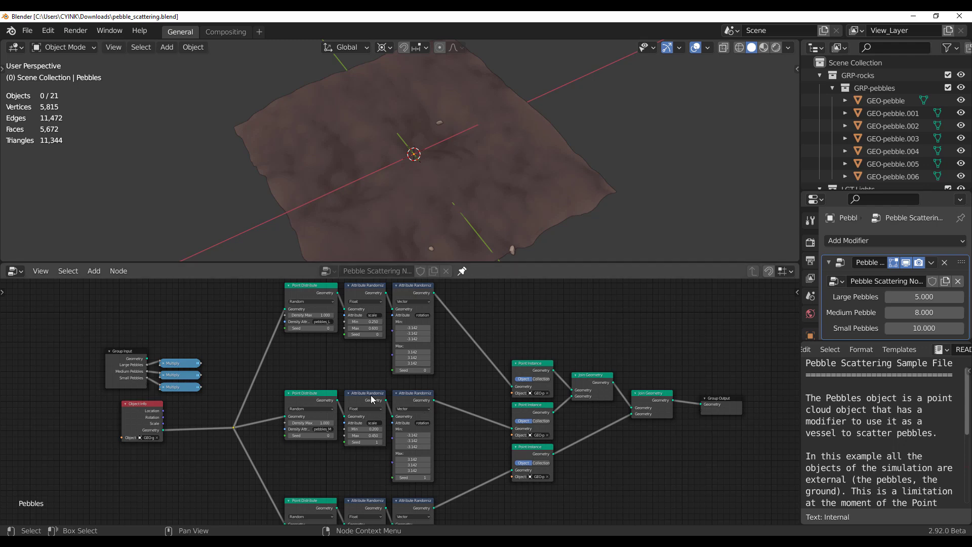
Step: Examine the pebble scattering node tree's Point Distribute, Attribute Randomize and Point Instance nodes, and view the terrain from a low angle
middle_click_drag(464, 388, 343, 365)
middle_click_drag(361, 439, 452, 452)
scroll(354, 406, "up", 2)
scroll(356, 409, "up", 4)
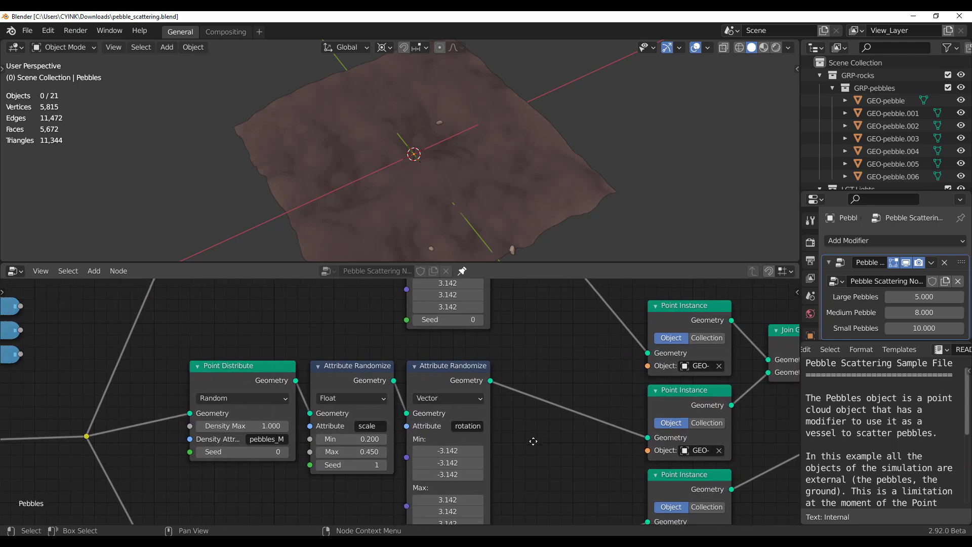
scroll(367, 424, "down", 4)
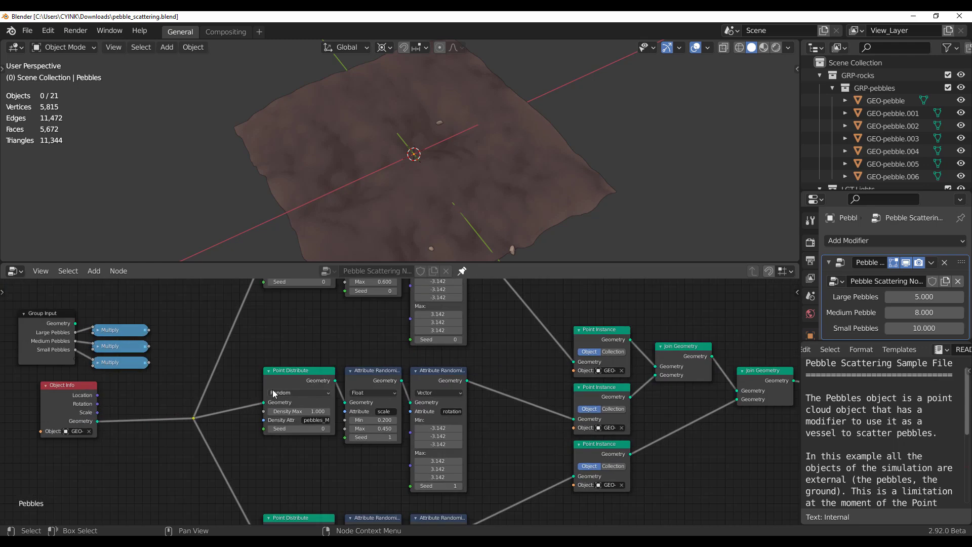
middle_click_drag(363, 445, 318, 482)
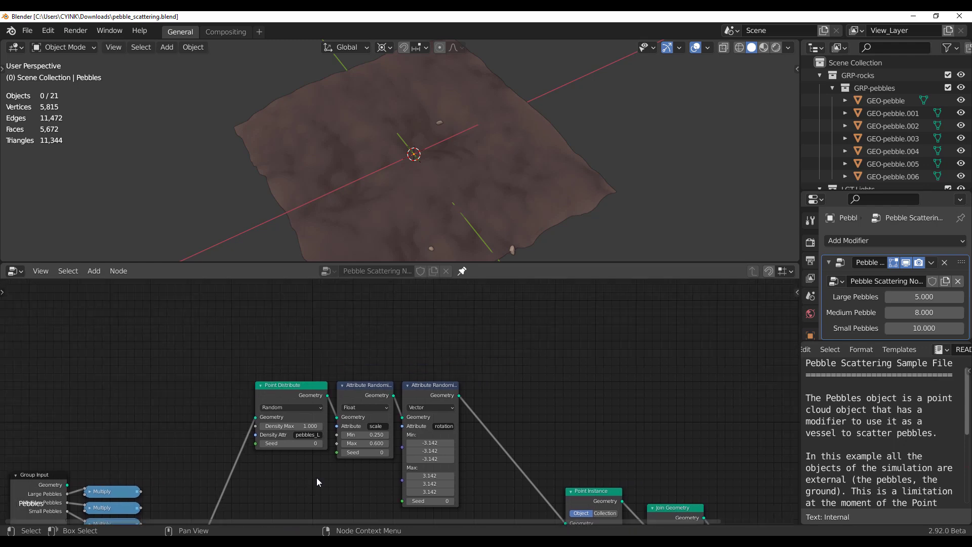
middle_click_drag(571, 400, 319, 418)
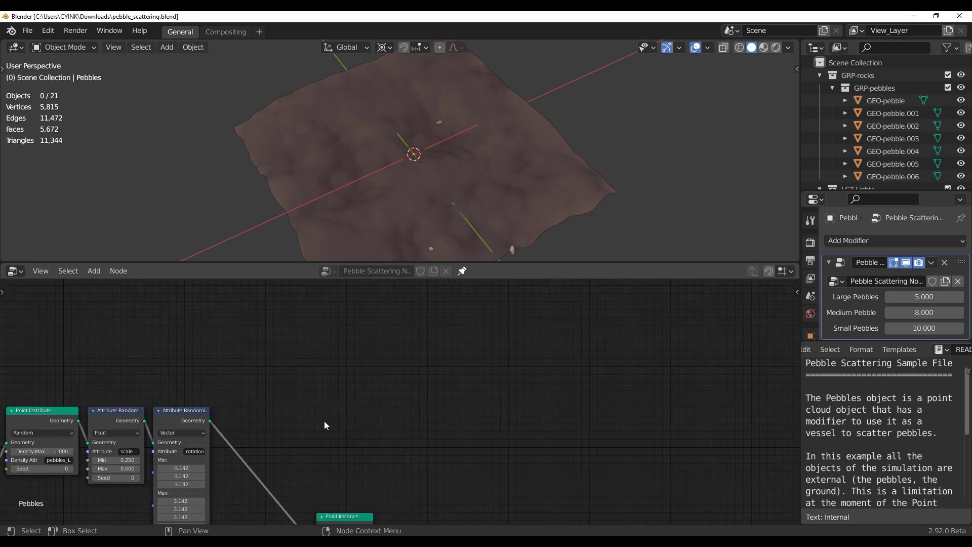
middle_click_drag(426, 367, 680, 290)
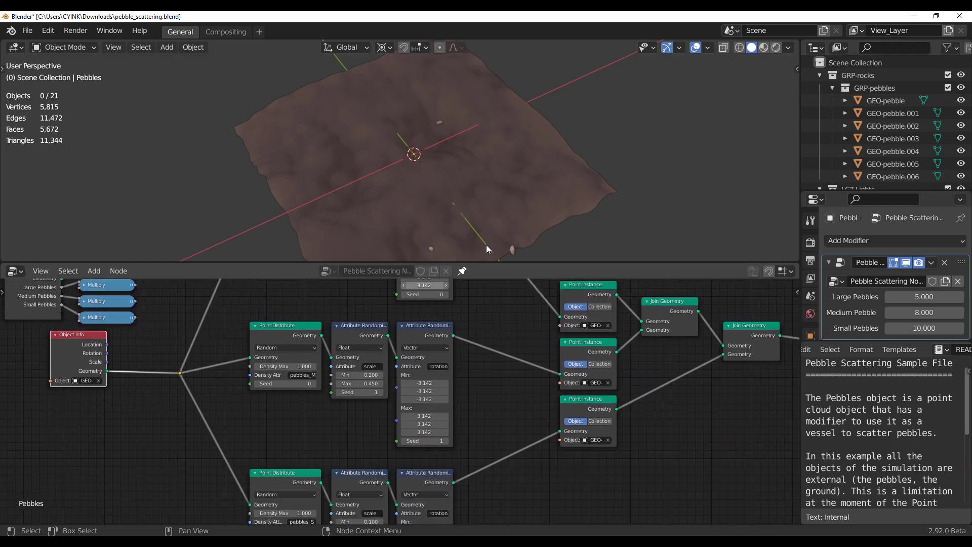
middle_click_drag(486, 244, 378, 158)
scroll(381, 160, "up", 3)
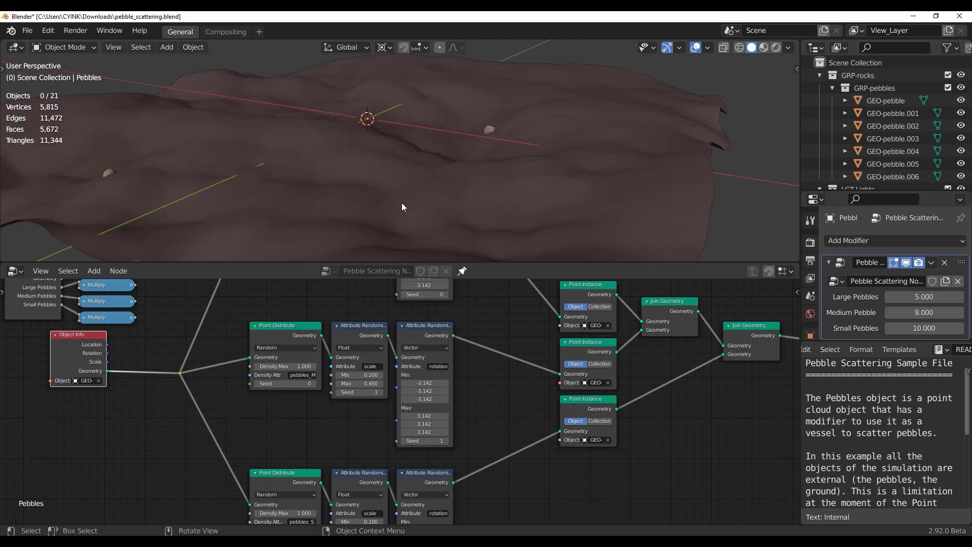
Step: Raise Density Max on the small, medium and large pebbles' Point Distribute nodes, setting the large pebbles' value to 33.4
middle_click_drag(299, 419, 287, 320)
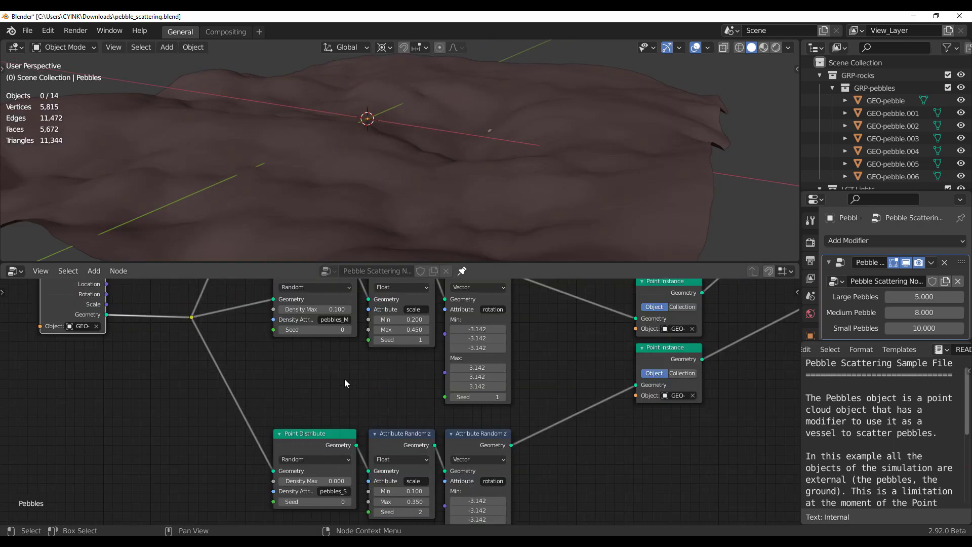
middle_click_drag(374, 373, 418, 307)
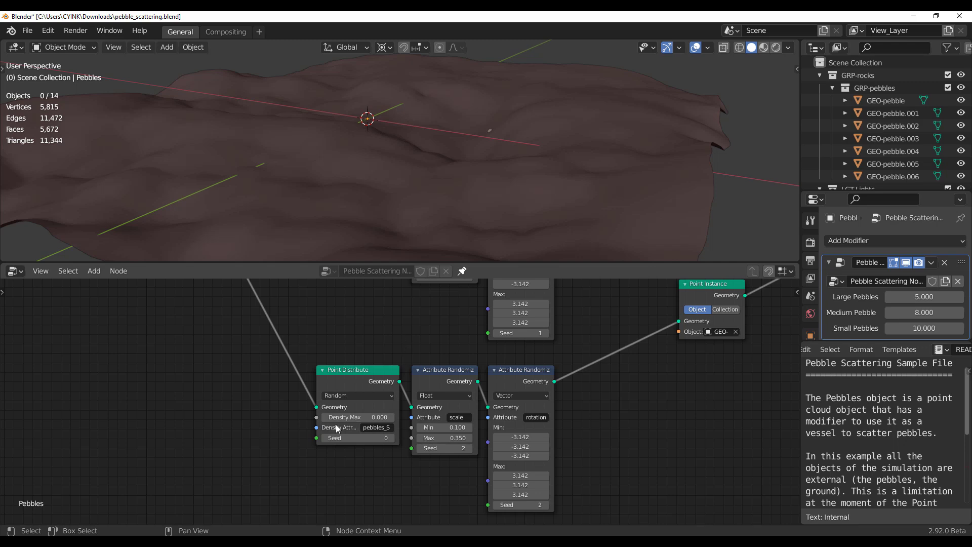
left_click_drag(349, 417, 417, 417)
middle_click_drag(370, 335, 330, 546)
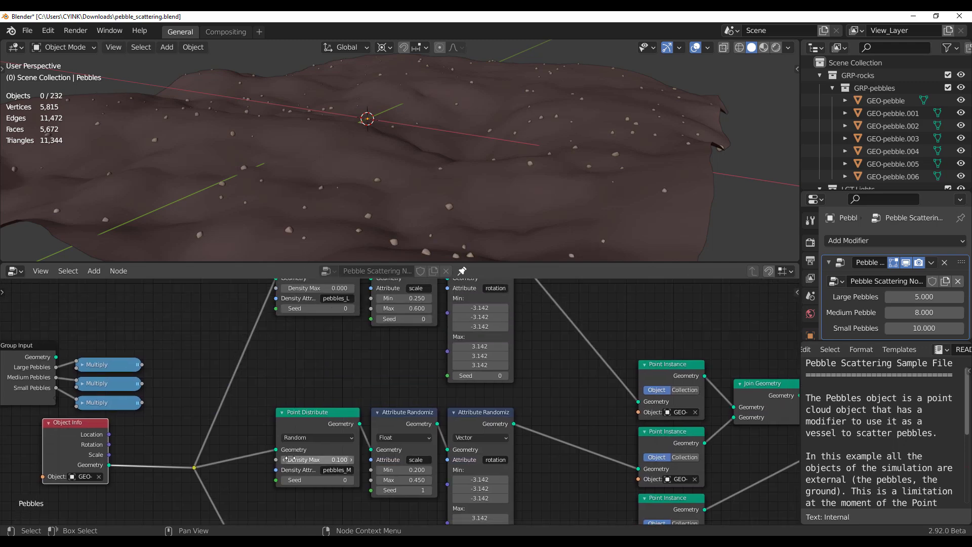
left_click_drag(290, 458, 340, 458)
middle_click_drag(347, 355, 343, 438)
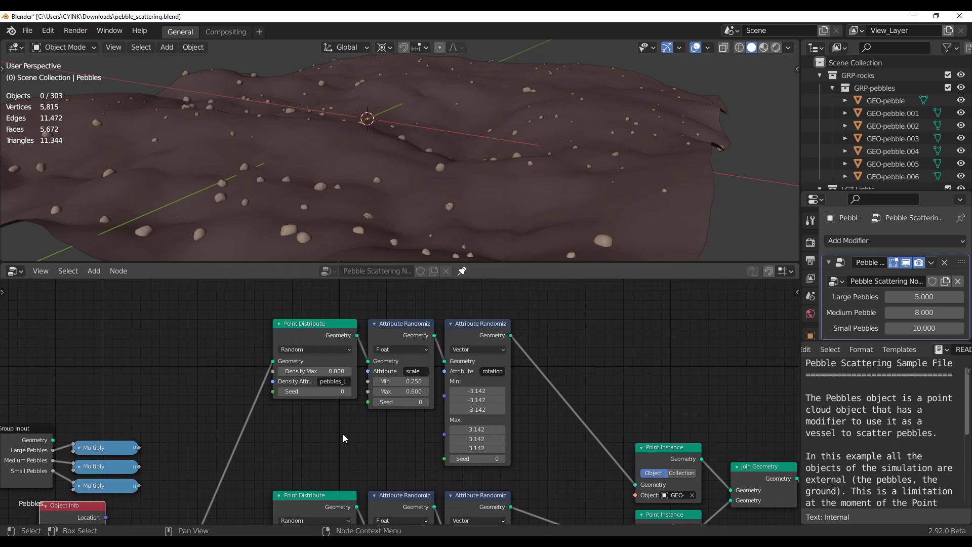
left_click_drag(304, 371, 334, 371)
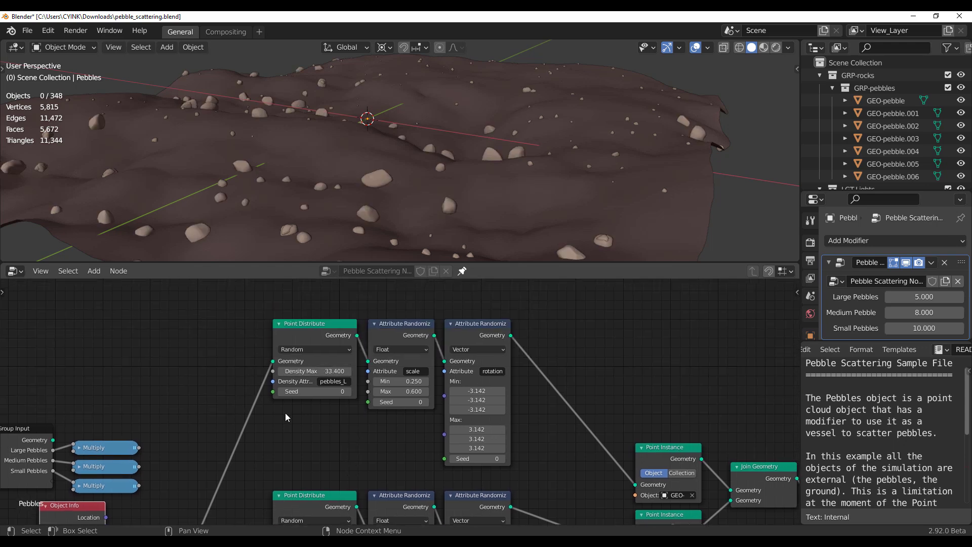
Step: Examine the node tree through to Group Output and view the pebble-covered terrain from several angles and distances
scroll(285, 413, "down", 2)
scroll(329, 436, "down", 1)
middle_click_drag(340, 403, 292, 322)
middle_click_drag(555, 489, 463, 480)
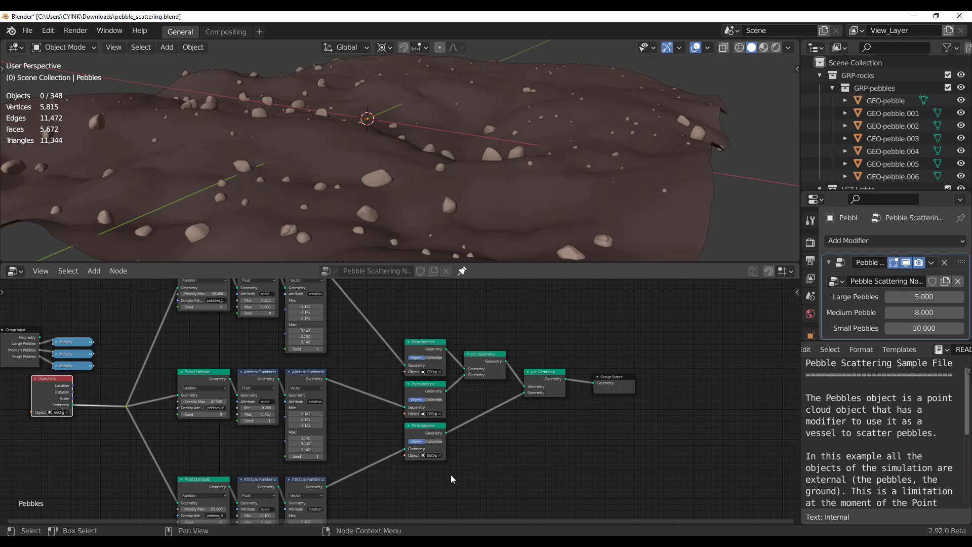
middle_click_drag(478, 141, 532, 178)
scroll(432, 162, "down", 6)
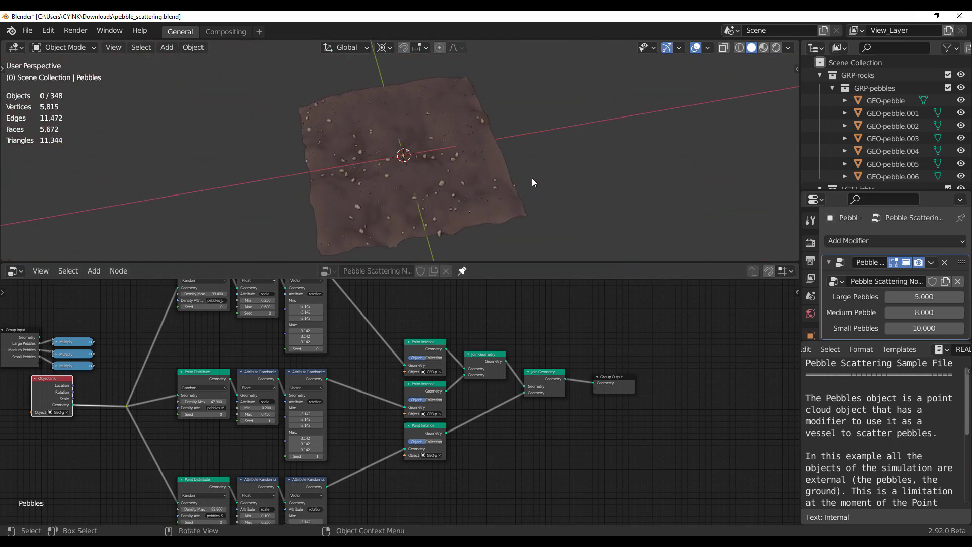
scroll(407, 168, "up", 5)
middle_click_drag(407, 168, 516, 143)
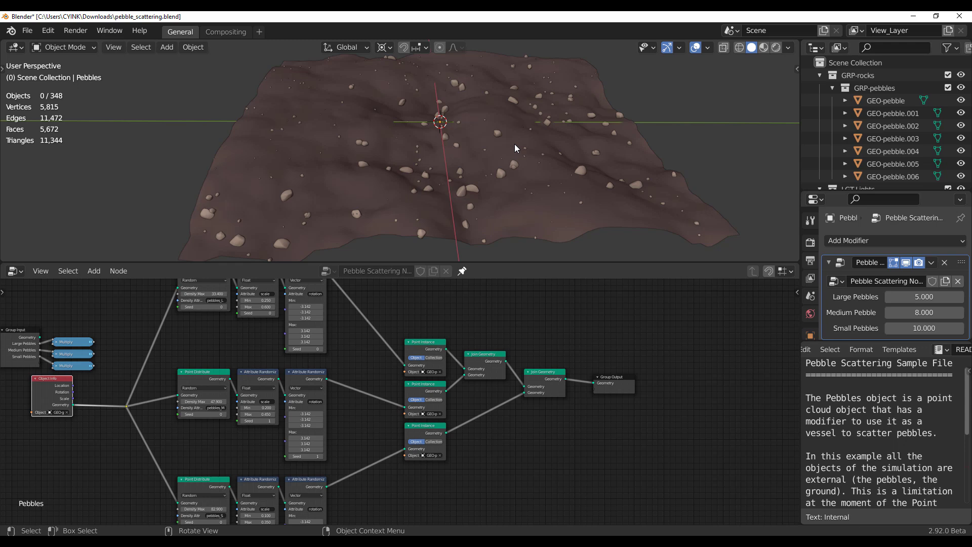
middle_click_drag(515, 144, 386, 172)
scroll(366, 175, "up", 3)
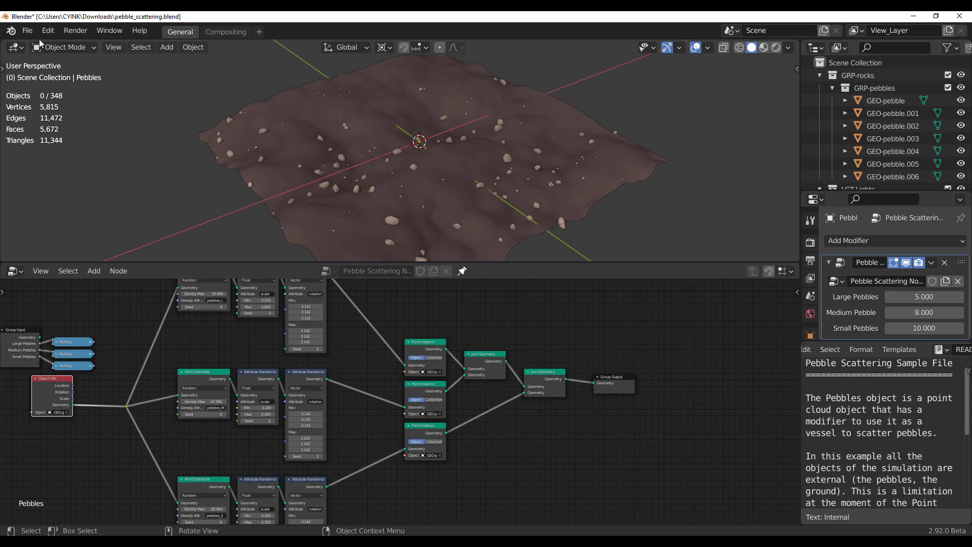
Step: Start a new General file without saving the changes to pebble_scattering.blend
left_click(27, 30)
left_click(27, 31)
left_click(27, 32)
mouse_move(76, 45)
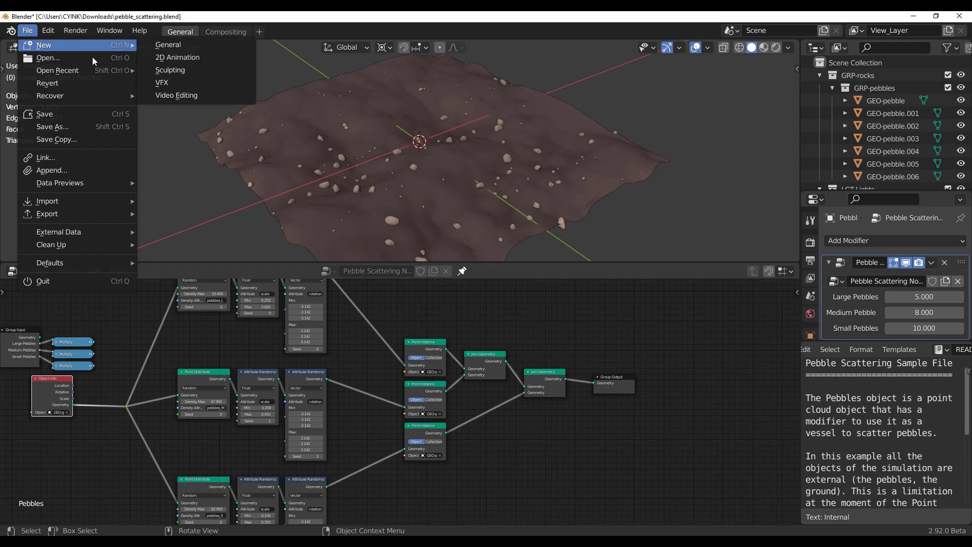
left_click(208, 45)
left_click(508, 302)
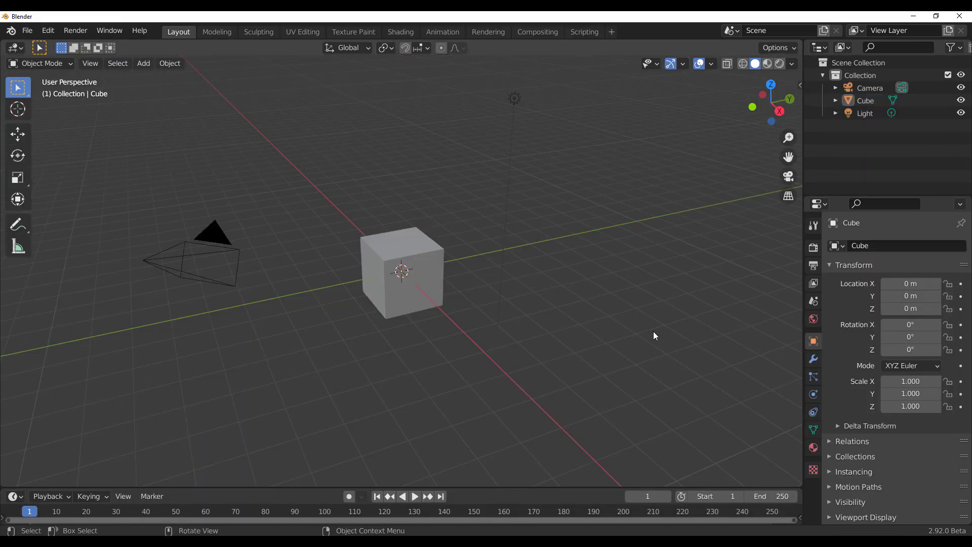
Step: Select the default cube and add a Geometry Nodes modifier to it
left_click(424, 262)
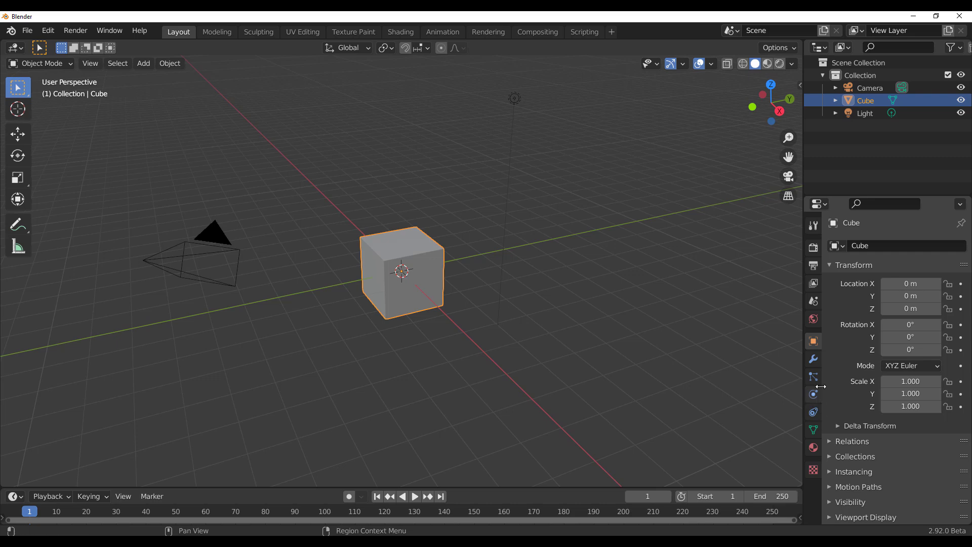
left_click(813, 359)
left_click(852, 247)
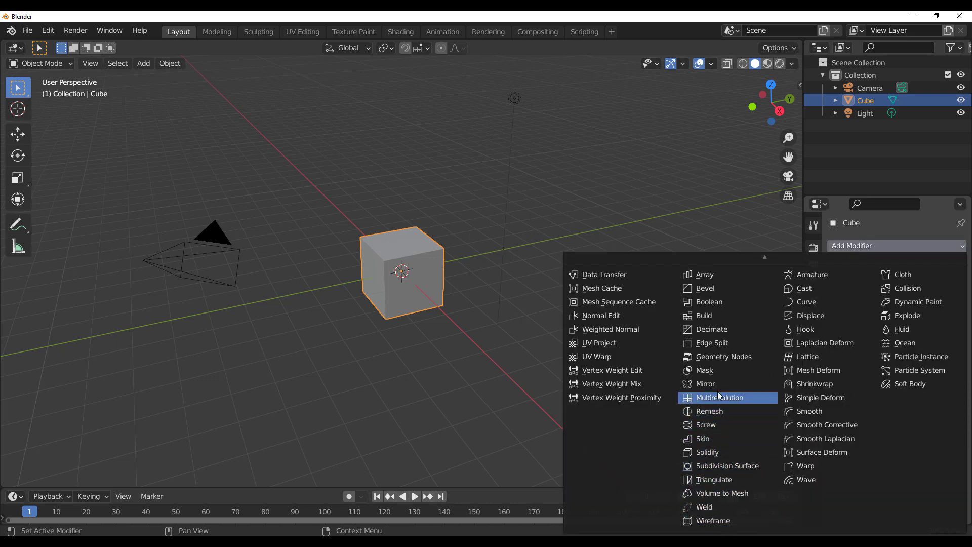
left_click(712, 357)
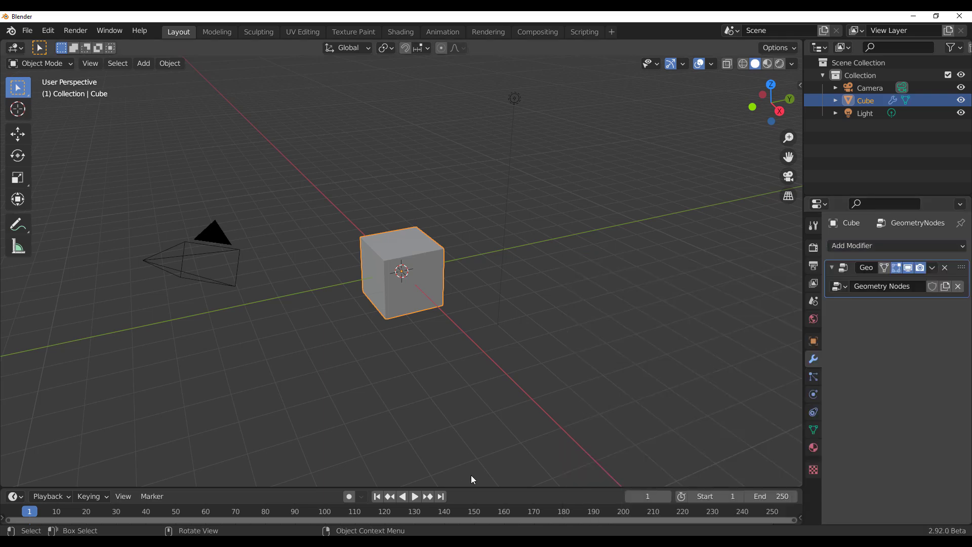
Step: Enlarge the timeline area and switch it to the Geometry Node Editor showing the cube's node tree
left_click_drag(481, 486, 480, 343)
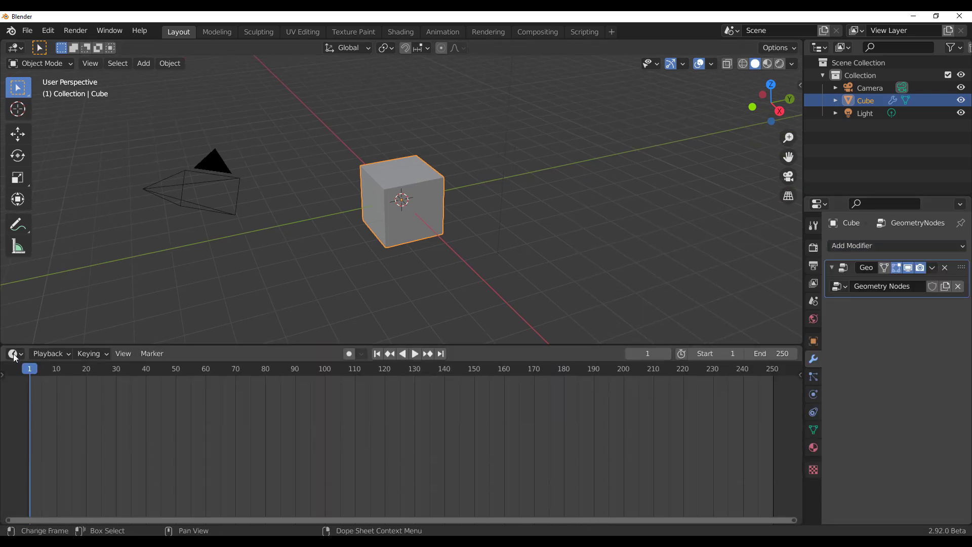
left_click(15, 354)
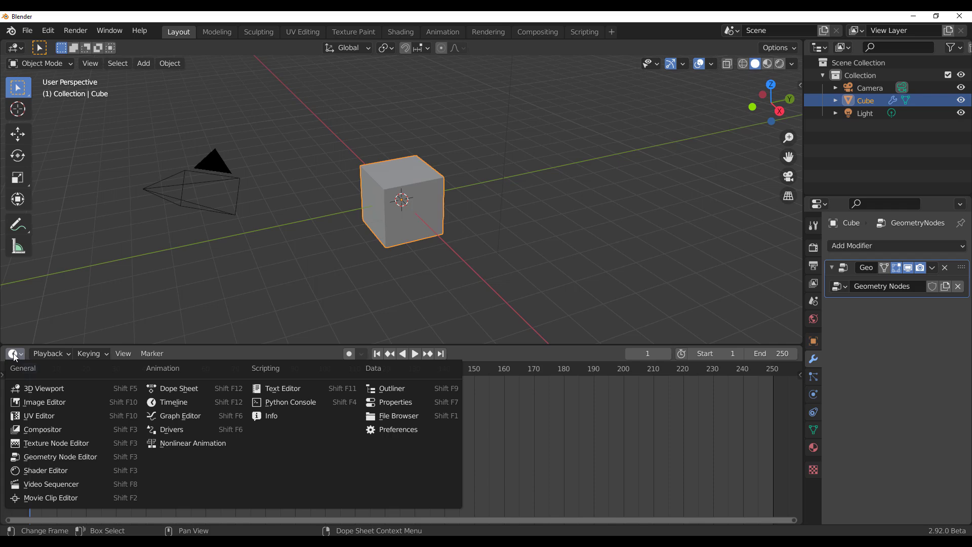
left_click(60, 460)
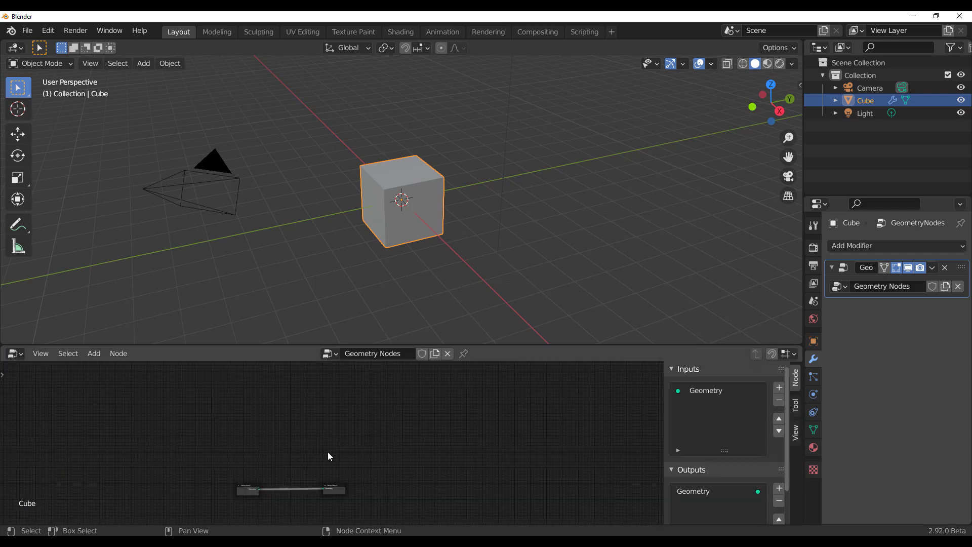
scroll(321, 425, "up", 4)
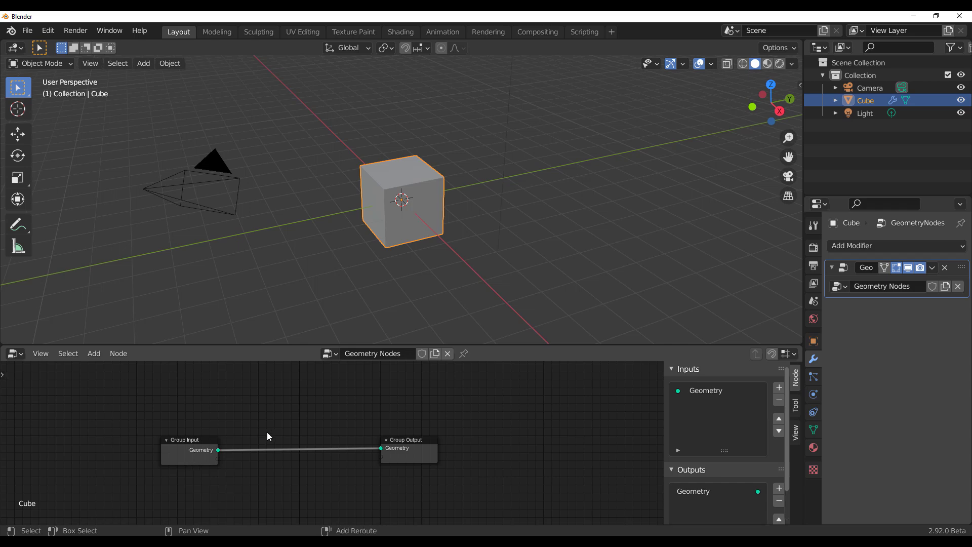
Step: Add a Transform node on the link between Group Input and Group Output
key("shift+a")
mouse_move(257, 406)
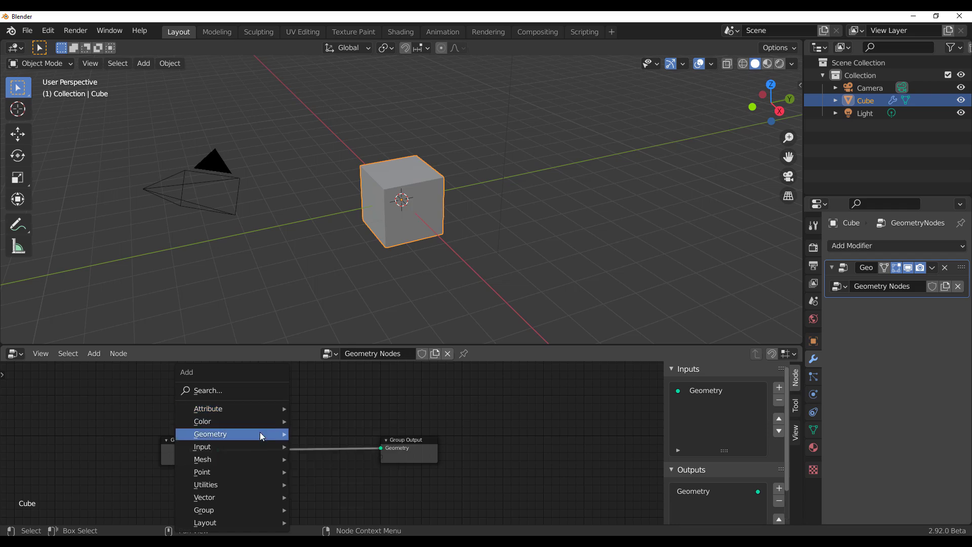
mouse_move(257, 429)
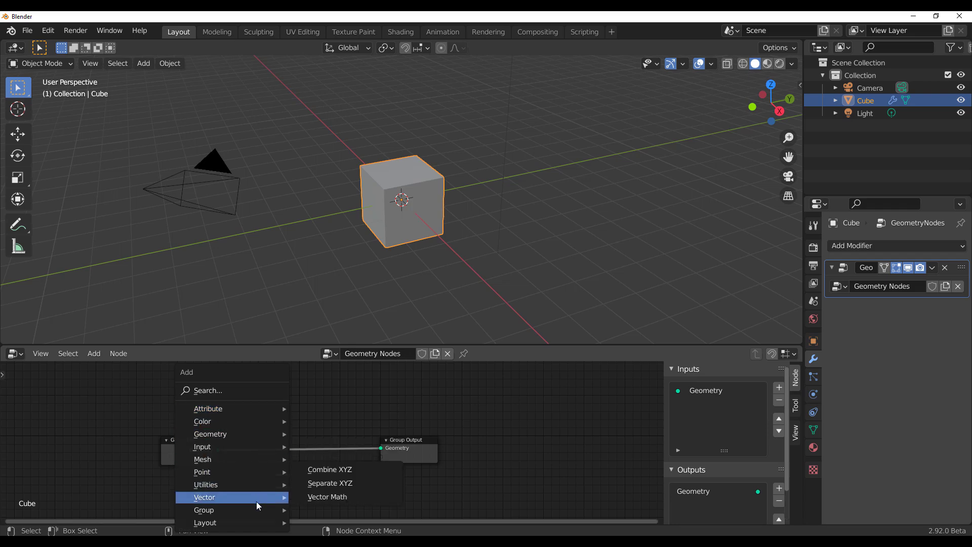
mouse_move(213, 406)
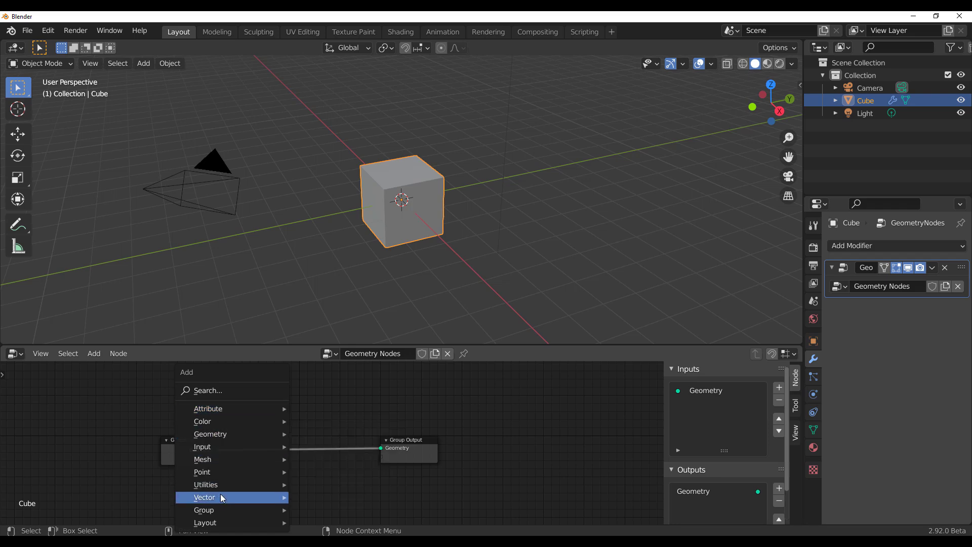
mouse_move(223, 502)
mouse_move(215, 470)
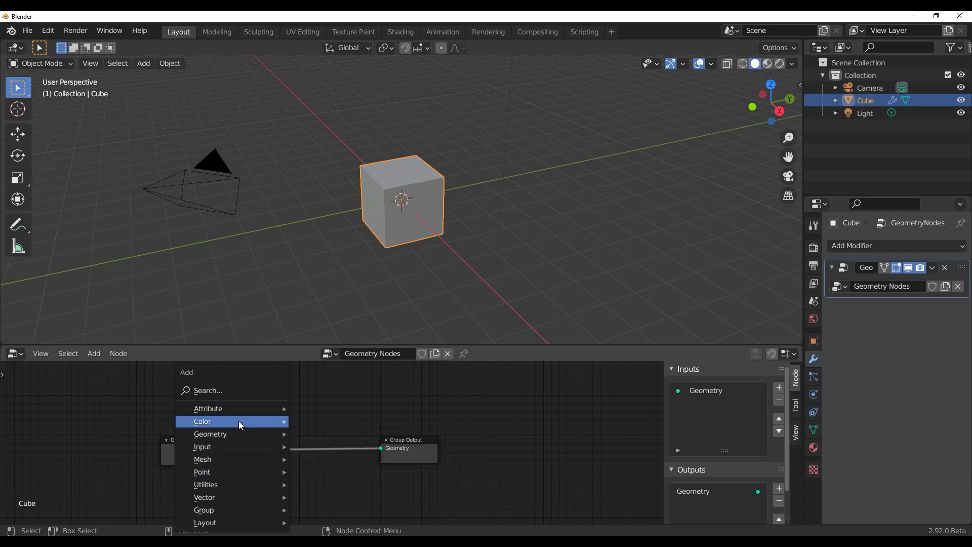
left_click(325, 447)
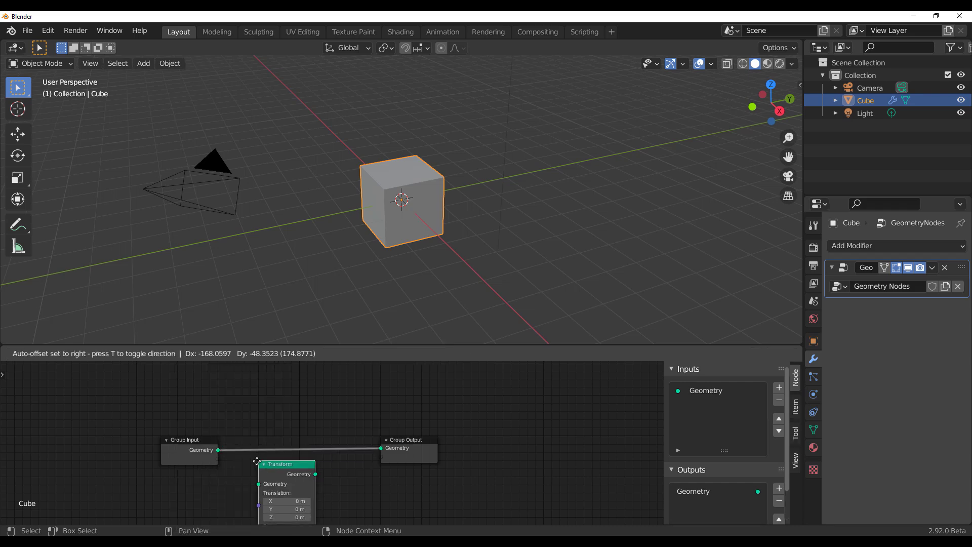
left_click(250, 424)
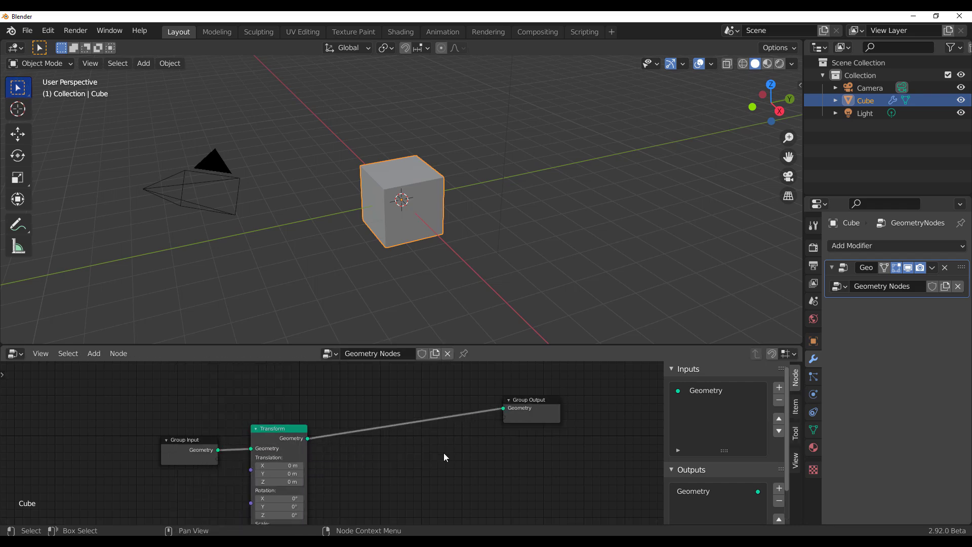
Step: Search for the Join Geometry node and insert it between Transform and Group Output
key("shift+a")
left_click(401, 389)
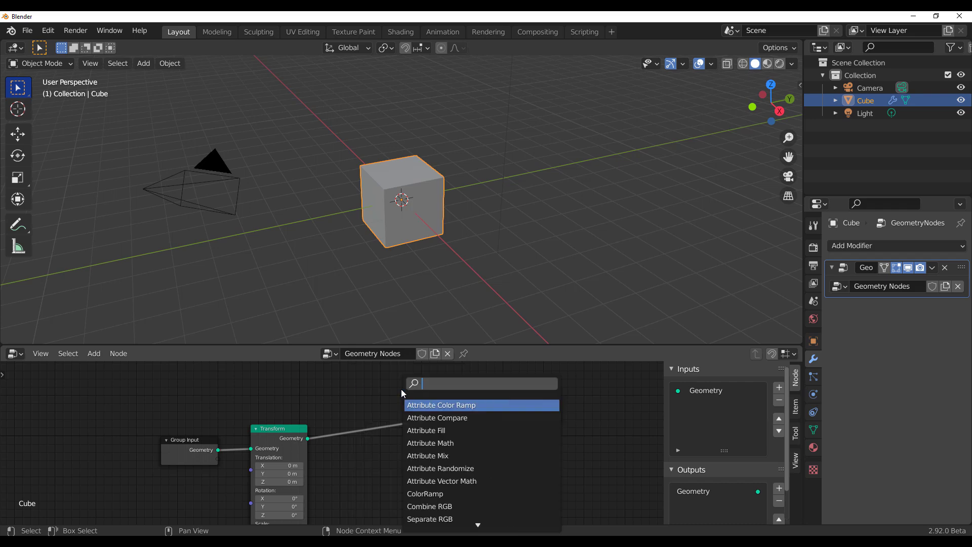
type("join")
key("Return")
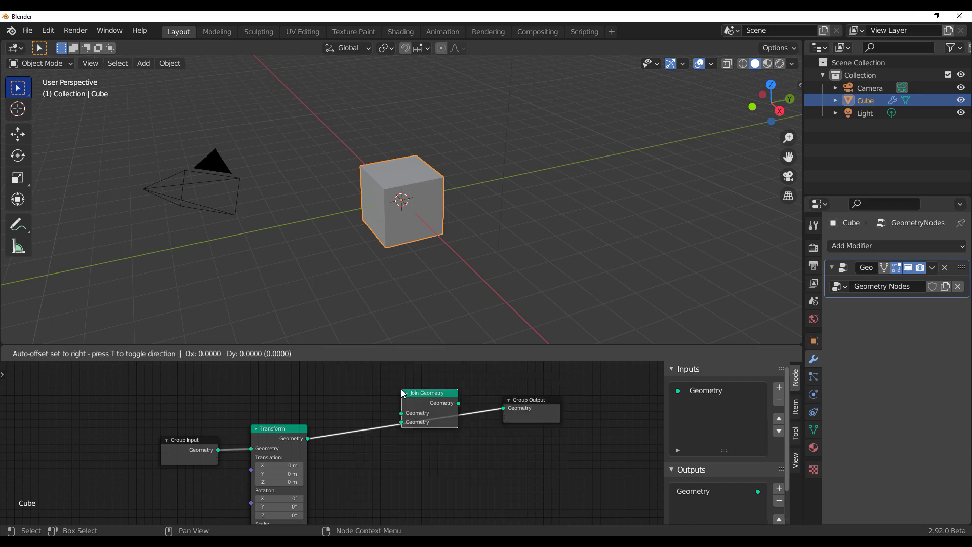
left_click(412, 393)
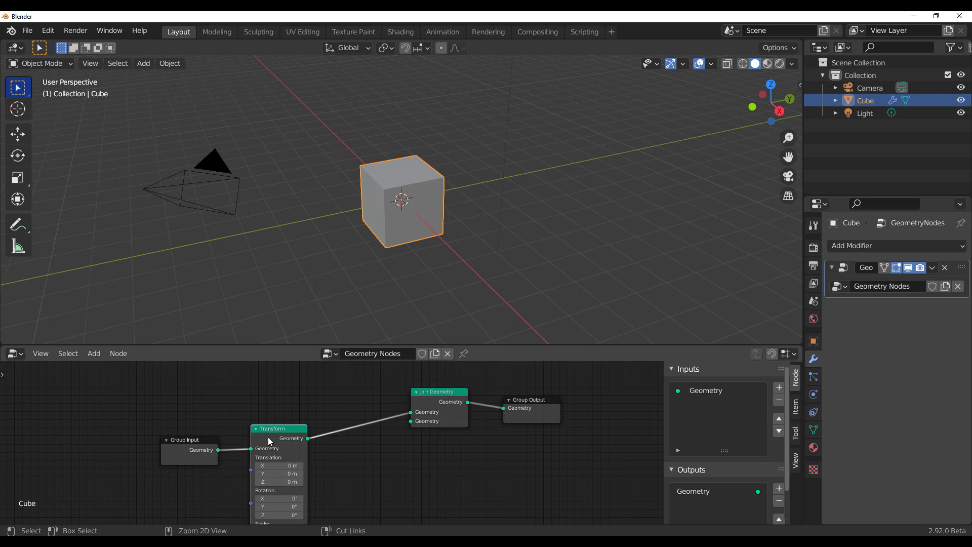
Step: Duplicate the Transform node and connect it from Group Input to the second Geometry input of Join Geometry
key("shift+d")
left_click(349, 454)
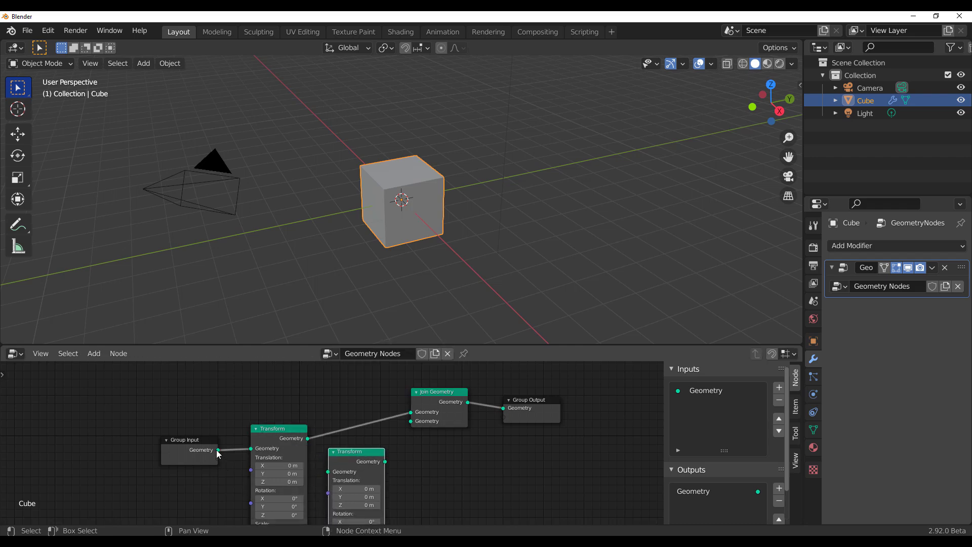
left_click_drag(217, 449, 328, 471)
left_click_drag(385, 461, 410, 420)
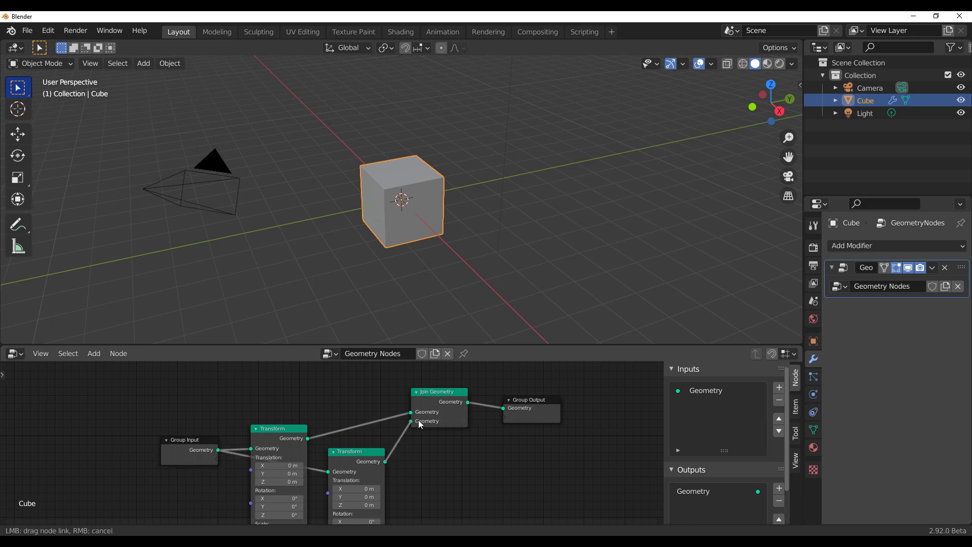
Step: Set the duplicated Transform node's X translation to 3.3 m and view both cubes from another side
left_click(356, 488)
type("8")
key("Return")
left_click_drag(357, 488, 319, 489)
middle_click_drag(497, 213, 403, 272)
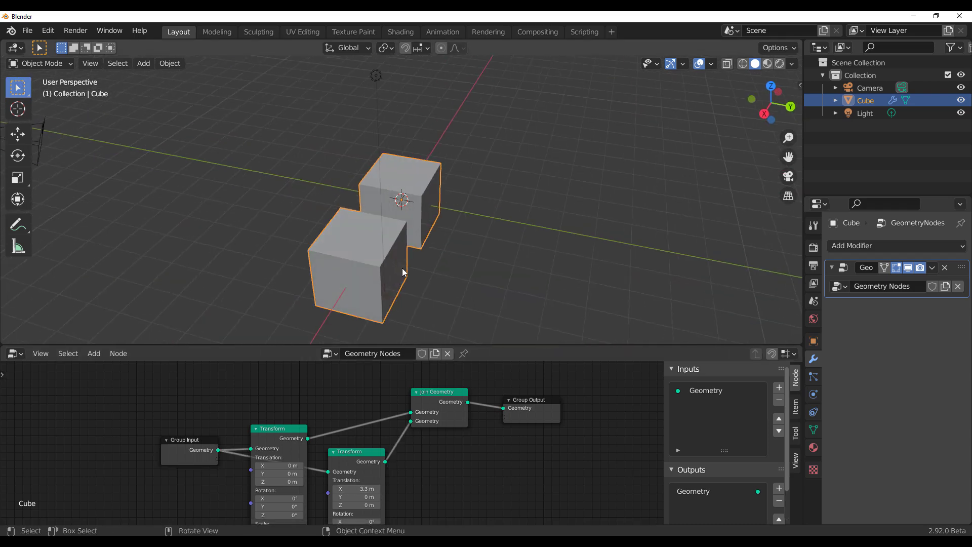
scroll(257, 205, "down", 3)
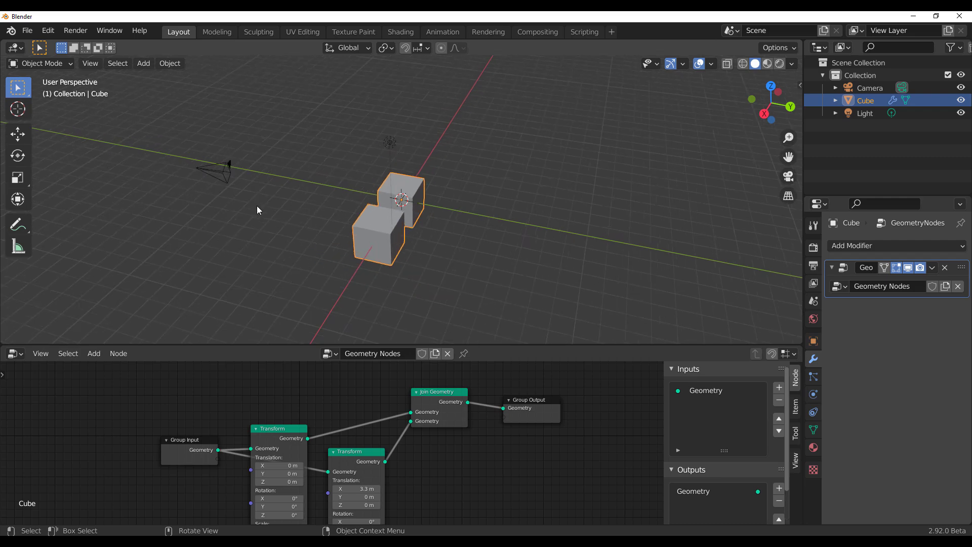
scroll(256, 206, "up", 2)
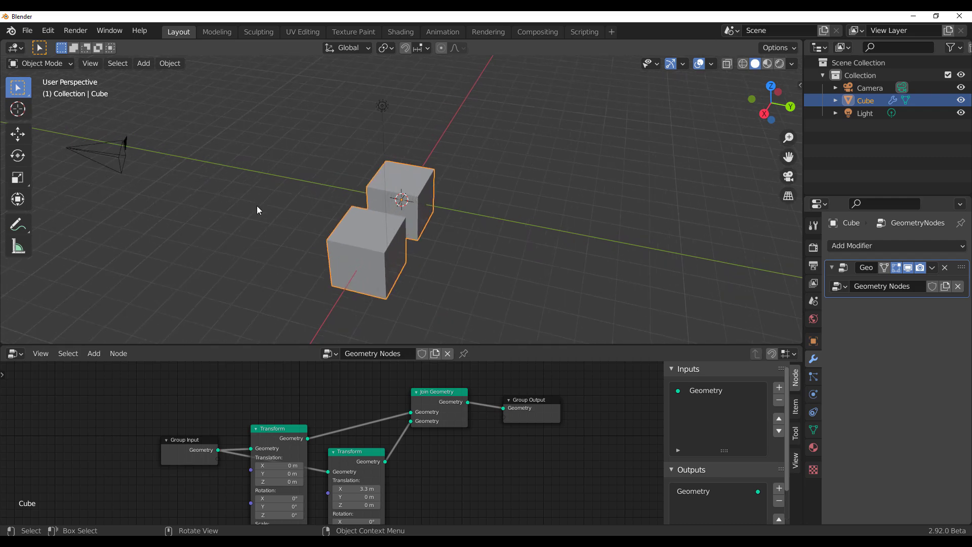
Step: Start another new General file, discarding the scene with the two joined cubes
left_click(27, 31)
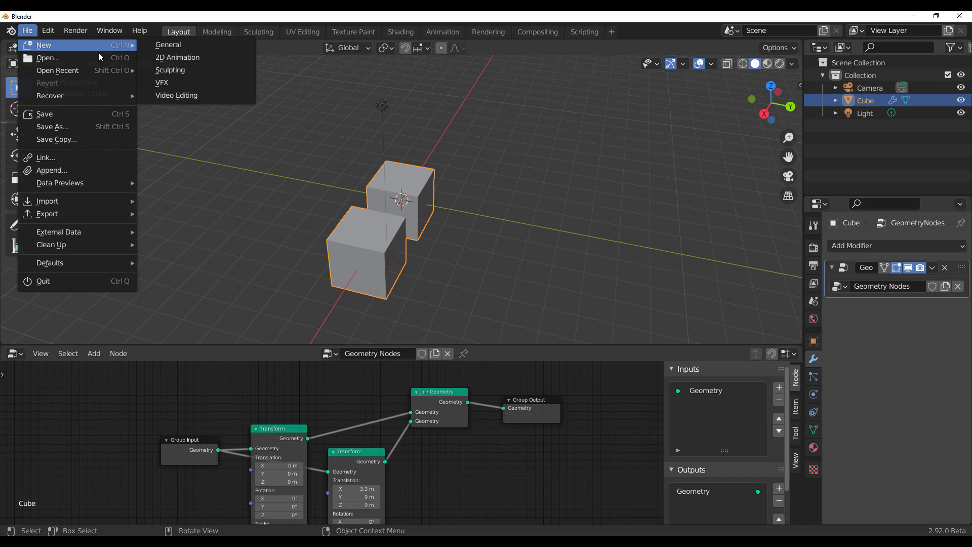
left_click(169, 45)
left_click(530, 304)
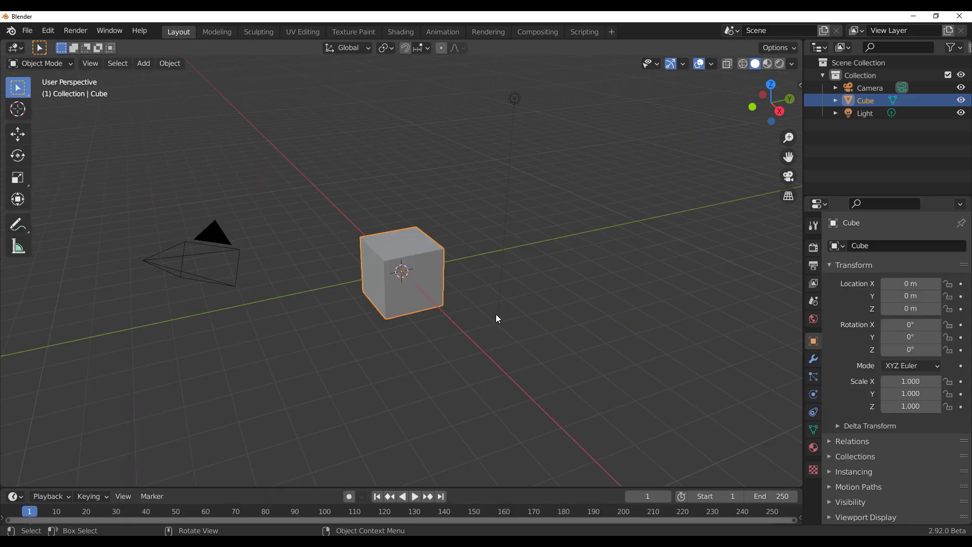
Step: Delete the default cube and add a blank Grease Pencil object to the scene
key("Delete")
key("shift+a")
mouse_move(351, 289)
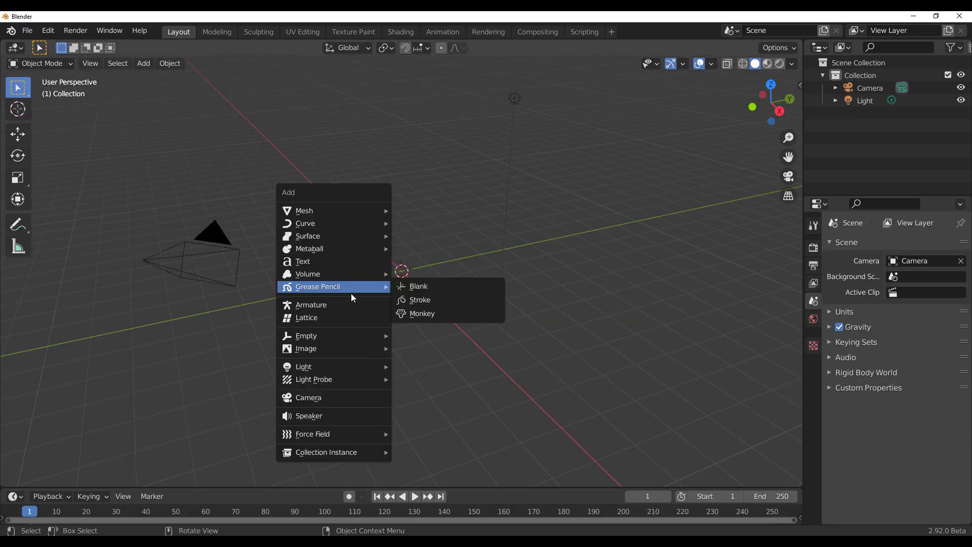
left_click(442, 289)
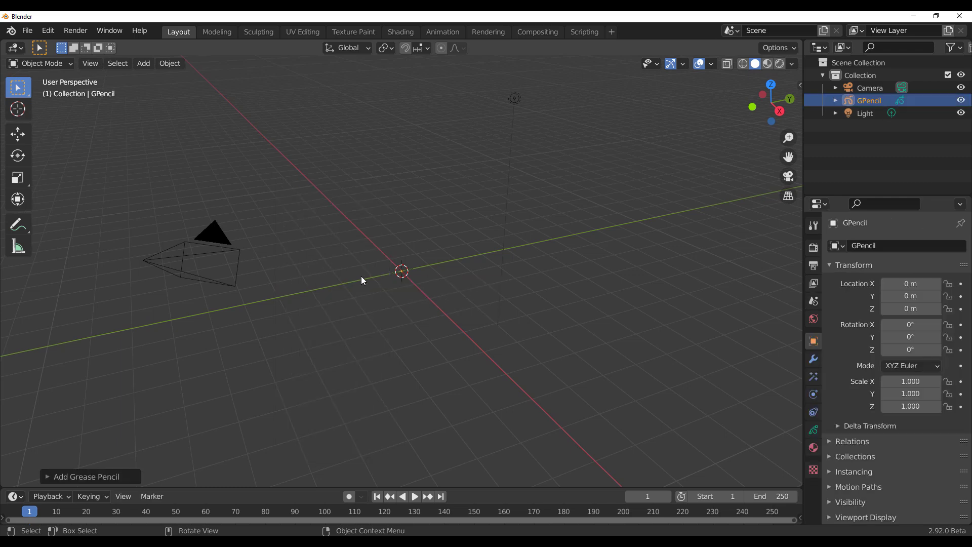
Step: Switch the Grease Pencil object to Draw mode and sketch a large S-shaped stroke through the origin
left_click(39, 62)
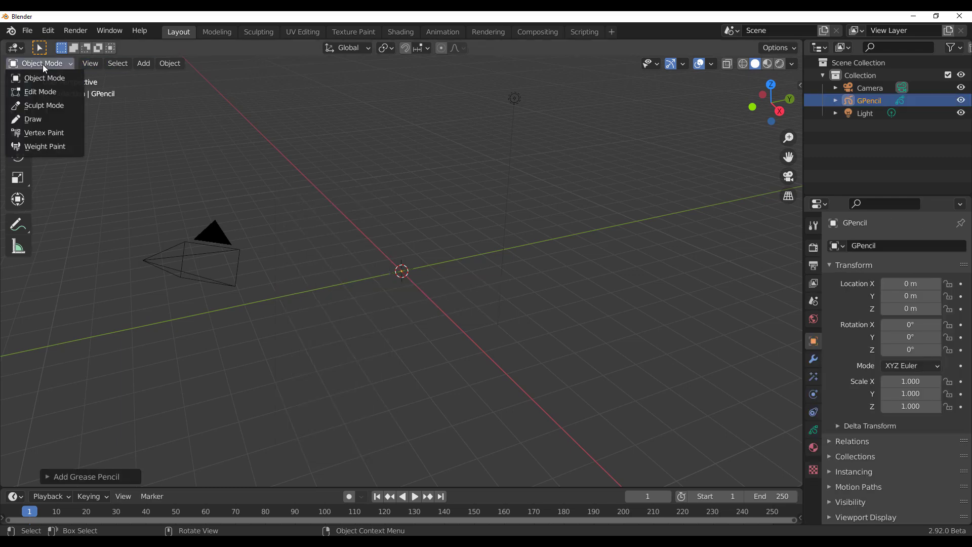
left_click(31, 120)
scroll(330, 235, "up", 3)
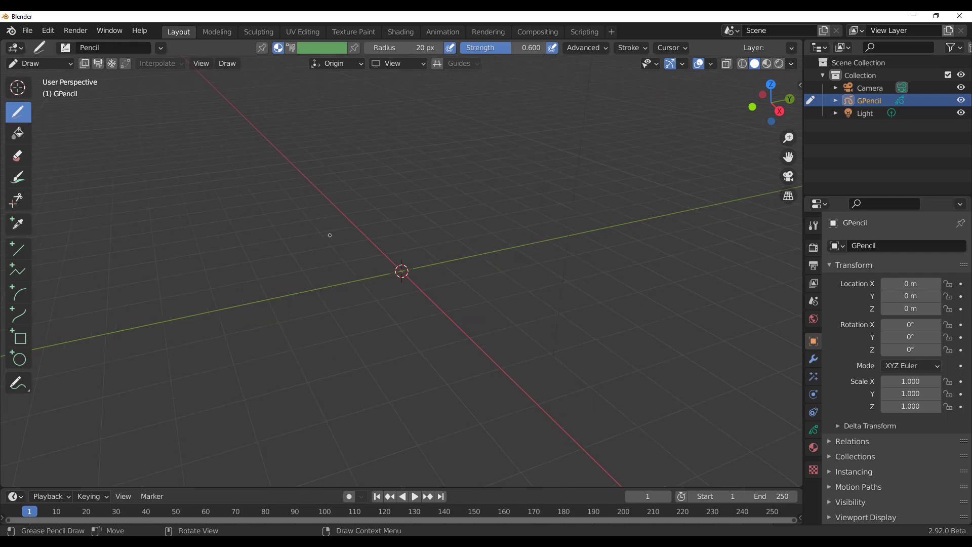
mouse_move(262, 205)
left_mouse_down()
mouse_move(479, 232)
mouse_move(240, 349)
mouse_move(513, 362)
left_mouse_up()
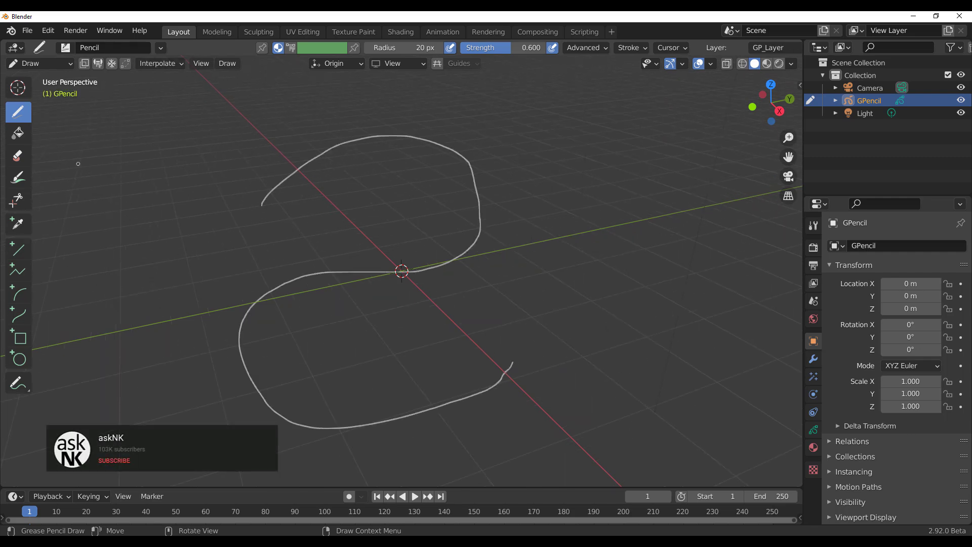
Step: In Edit Mode, enable Curve Editing and select a point on the S-shaped stroke to expose its curve handles
key("Tab")
left_click(469, 164)
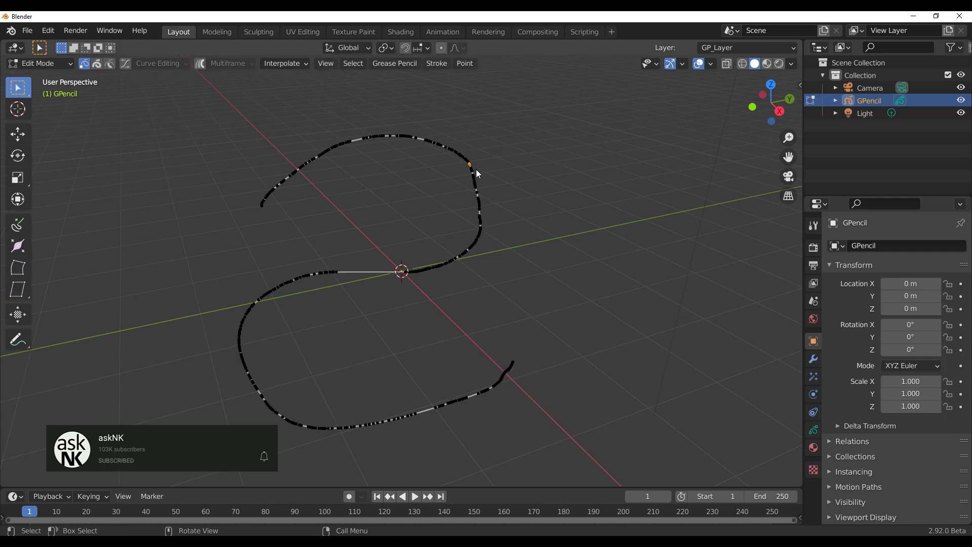
key("a")
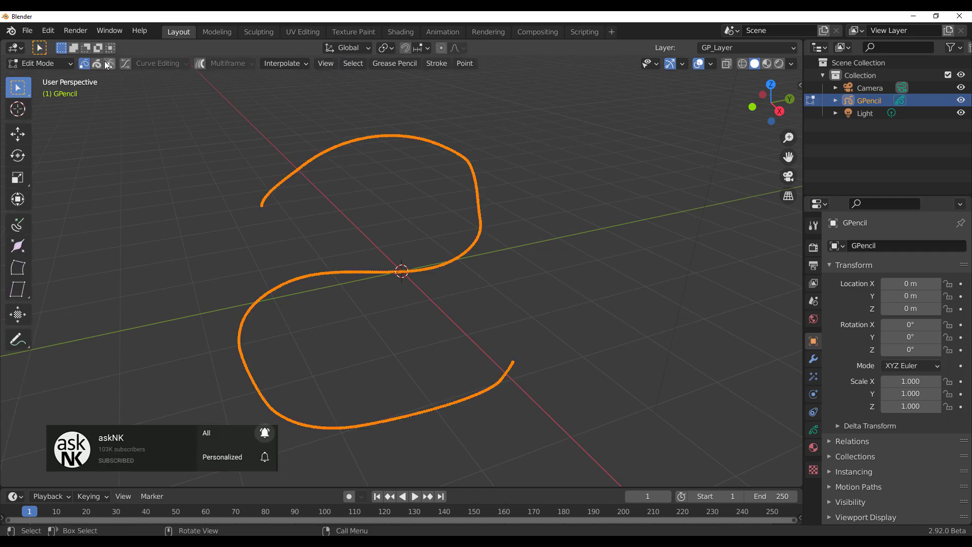
left_click(194, 141)
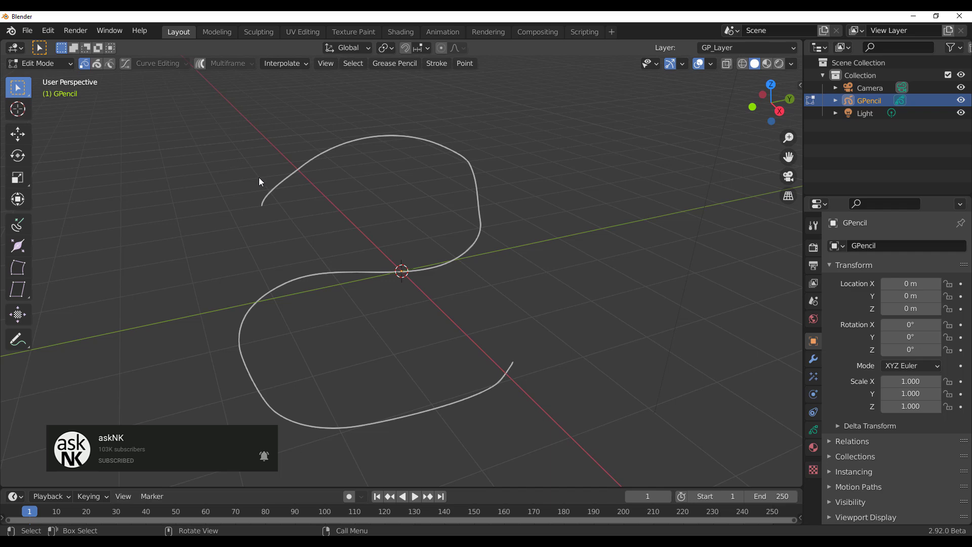
left_click(125, 65)
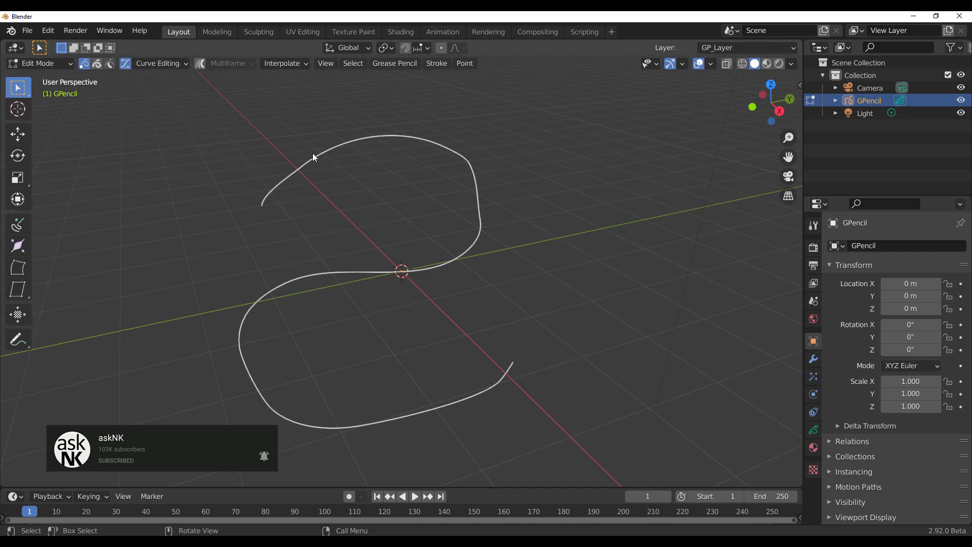
left_click(434, 143)
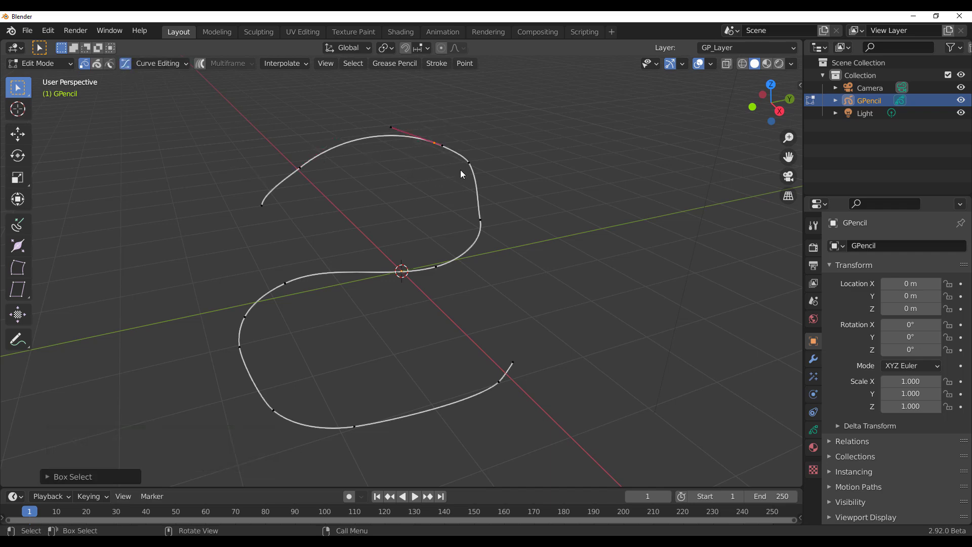
Step: Reshape the upper bend of the stroke by pulling a curve handle inward with the Move tool
mouse_move(491, 147)
left_mouse_down()
mouse_move(441, 185)
mouse_move(521, 173)
mouse_move(447, 190)
left_mouse_up()
mouse_move(473, 163)
middle_mouse_down()
mouse_move(506, 173)
mouse_move(427, 161)
mouse_move(459, 196)
mouse_move(450, 200)
middle_mouse_up()
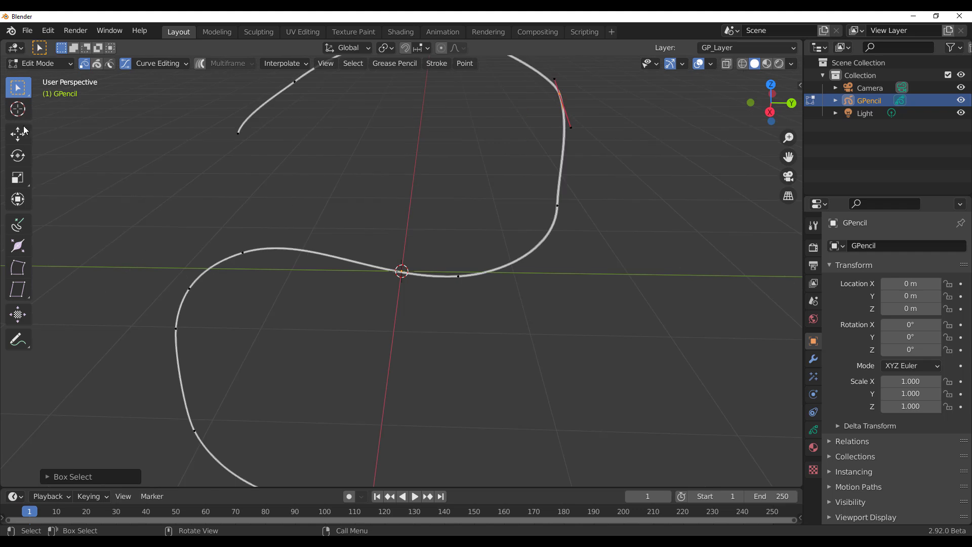
left_click(18, 133)
mouse_move(564, 104)
left_mouse_down()
mouse_move(586, 112)
mouse_move(575, 210)
mouse_move(499, 151)
mouse_move(510, 162)
mouse_move(597, 145)
mouse_move(432, 167)
mouse_move(469, 165)
left_mouse_up()
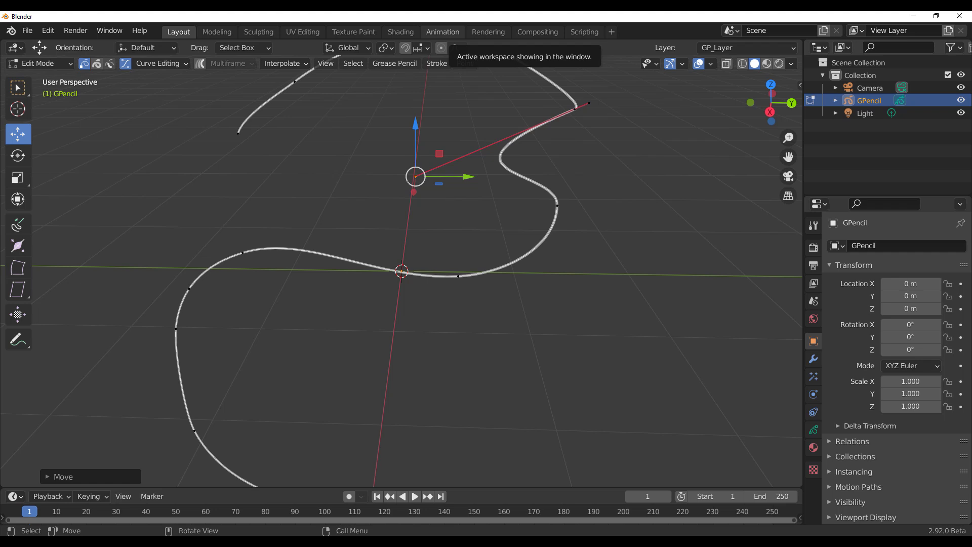
left_click(134, 173)
Step: Start a new 2D Animation file and draw an S-shaped stroke crossed by a slanted line
left_click(28, 30)
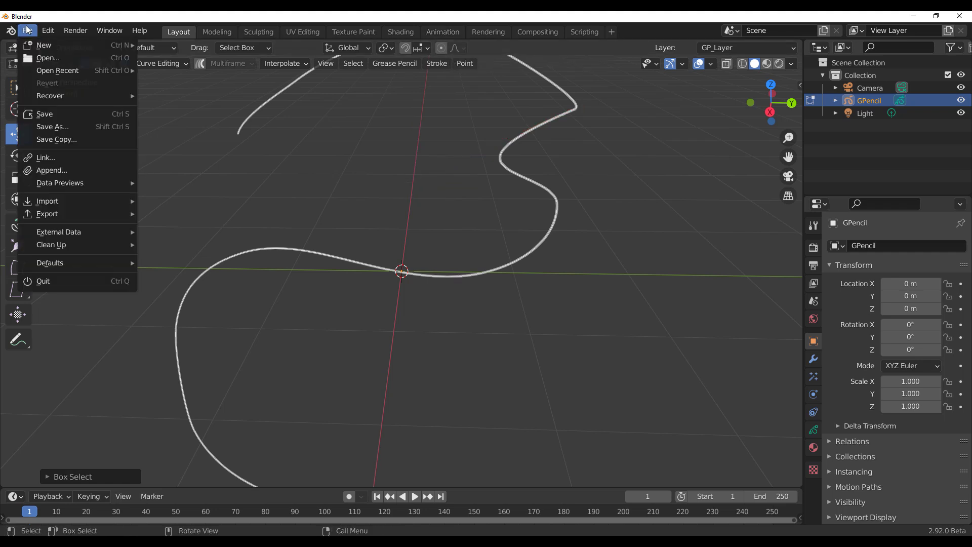
mouse_move(61, 45)
left_click(186, 56)
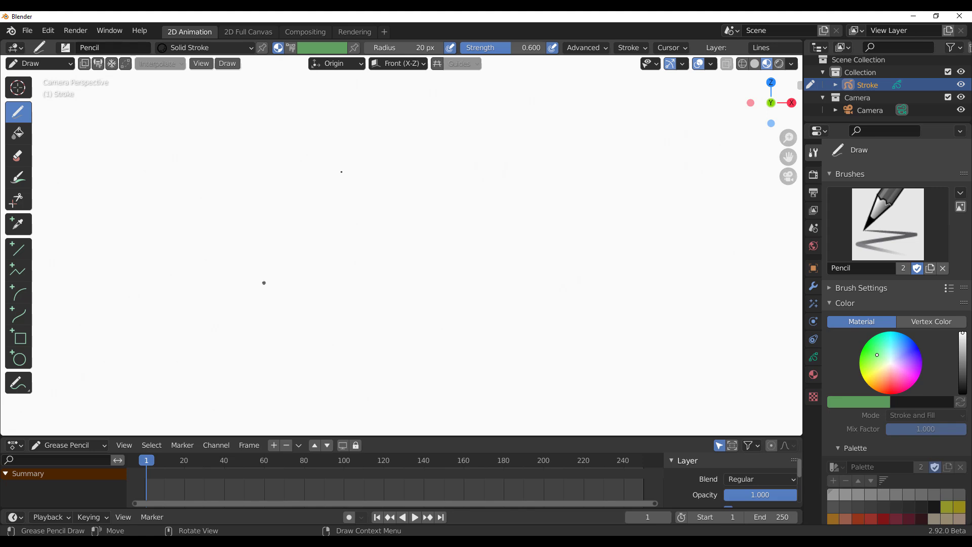
mouse_move(338, 163)
left_mouse_down()
mouse_move(405, 144)
mouse_move(326, 337)
mouse_move(420, 298)
left_mouse_up()
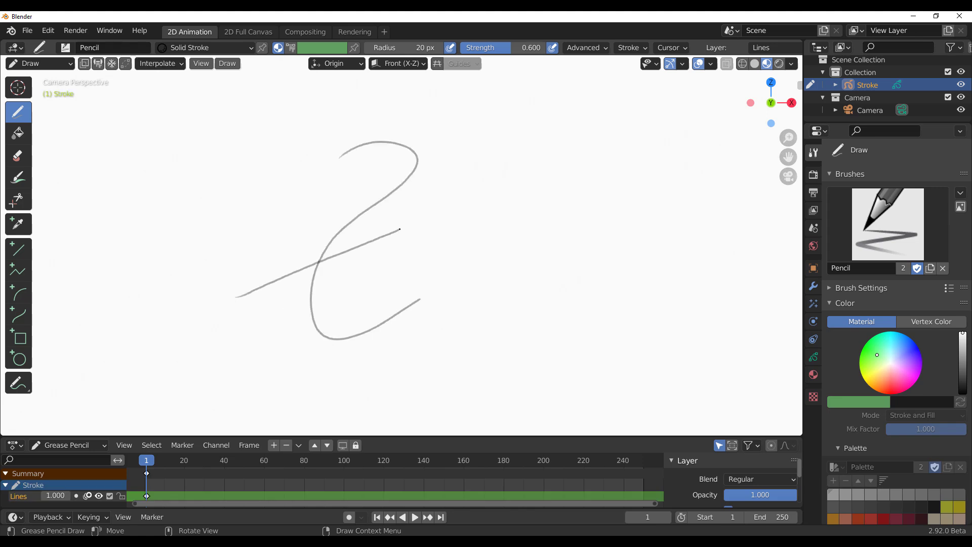
Step: Use the Cutter to trim the slanted line back to where it crosses the curved stroke, and inspect the cut end
scroll(408, 216, "up", 3)
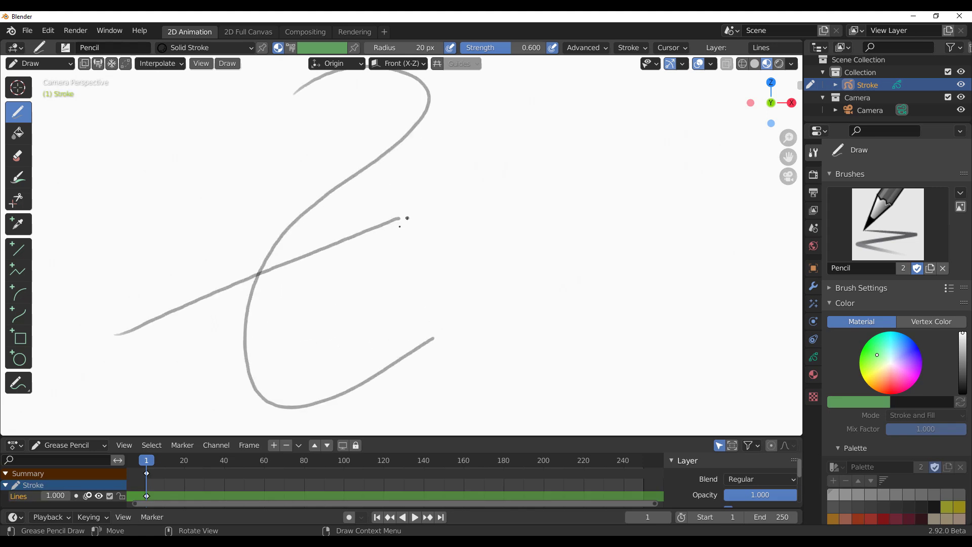
left_click(29, 207)
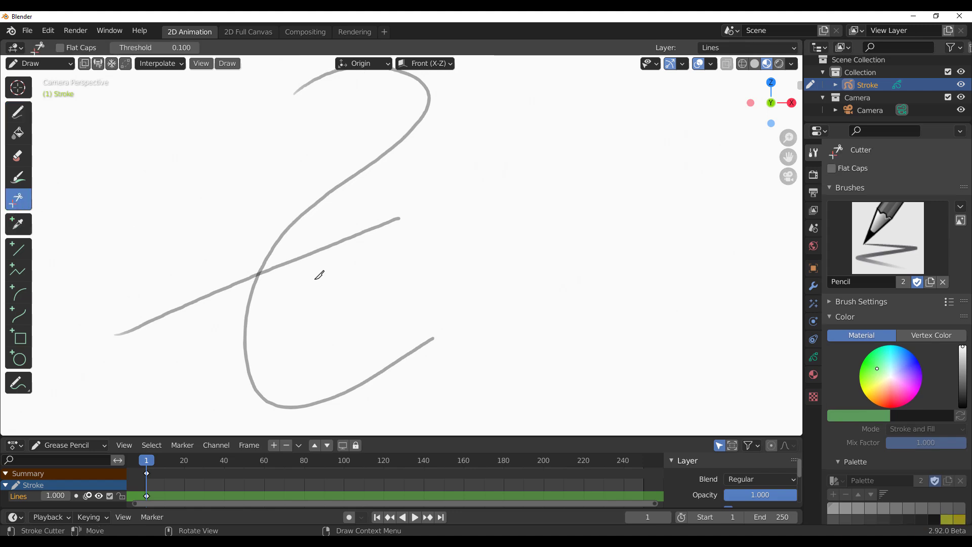
left_click_drag(396, 216, 415, 209)
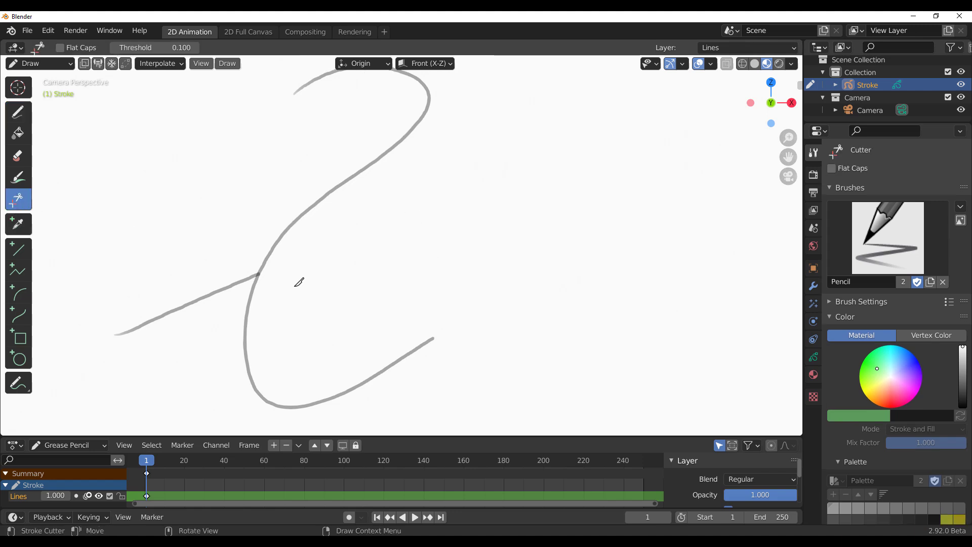
scroll(239, 304, "up", 6)
middle_click_drag(205, 300, 367, 273, "shift")
scroll(205, 313, "up", 2)
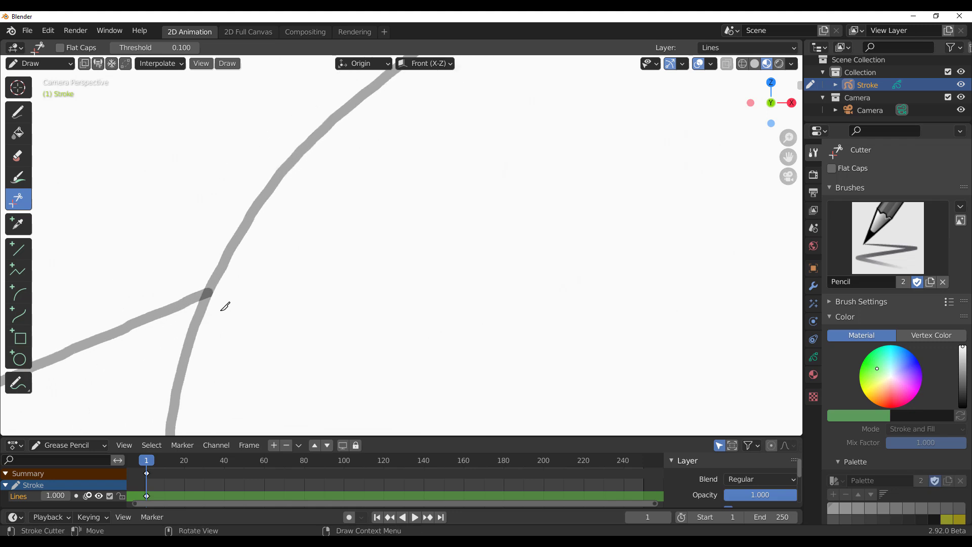
scroll(267, 308, "down", 5)
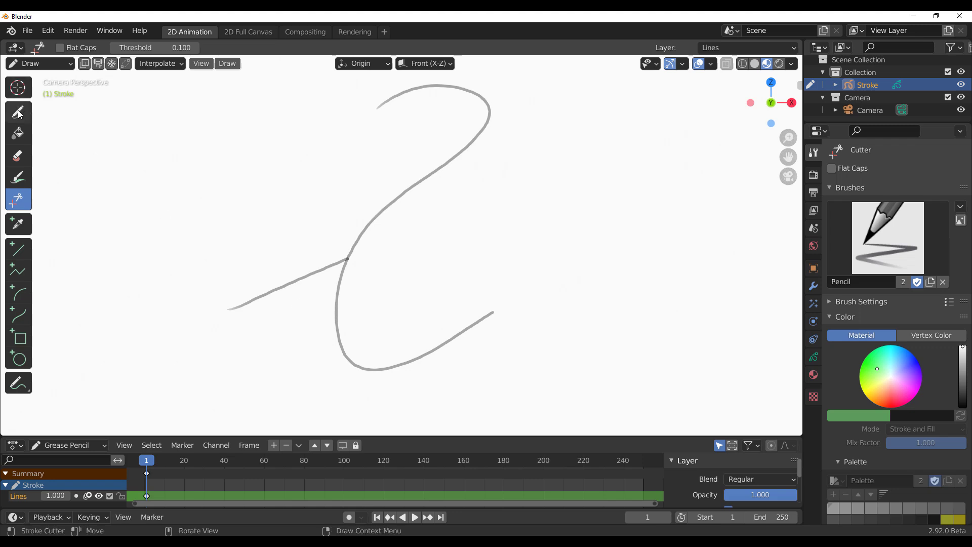
Step: Delete the drawing's keyframe and sketch a letter B with overlapping pencil strokes
left_click_drag(163, 471, 142, 501)
key("Delete")
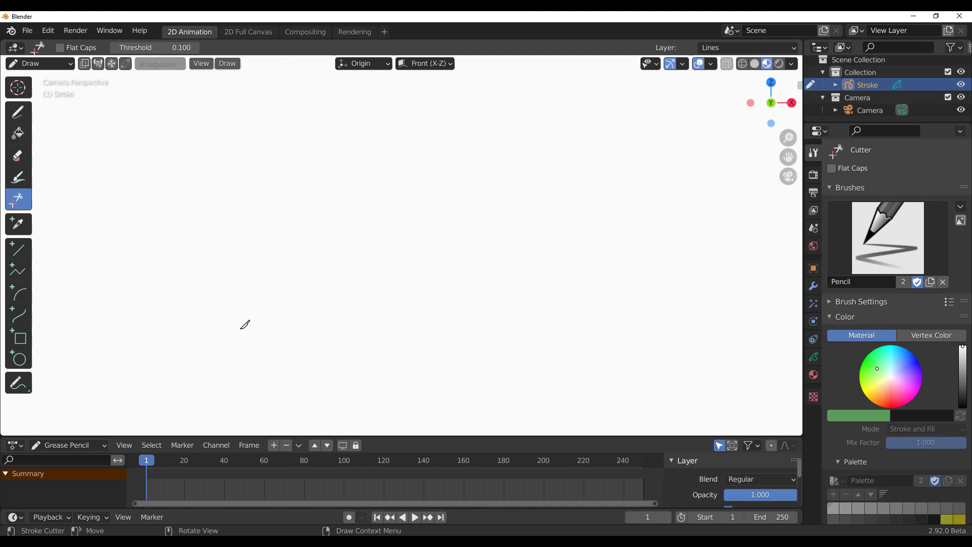
left_click(18, 112)
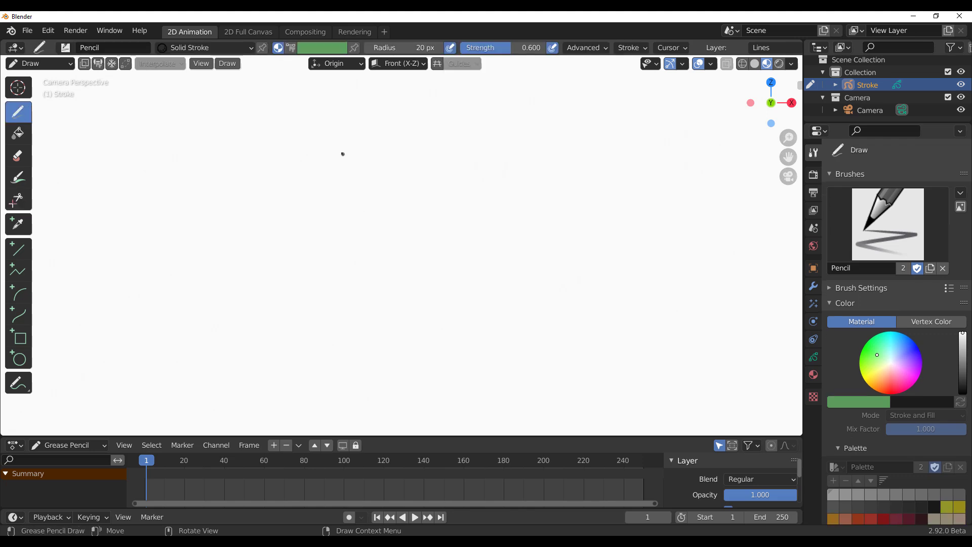
left_click_drag(343, 152, 348, 232)
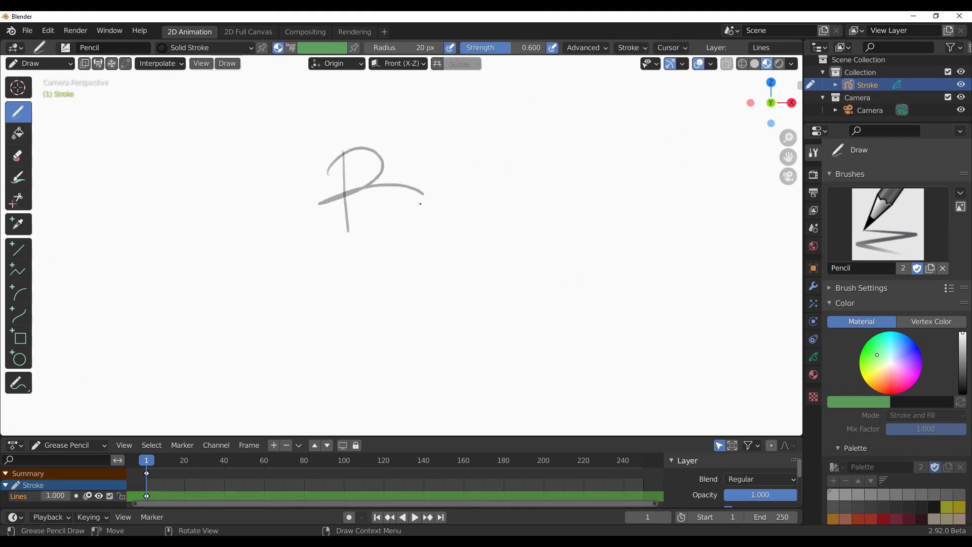
left_click_drag(420, 203, 310, 260)
scroll(376, 222, "up", 4)
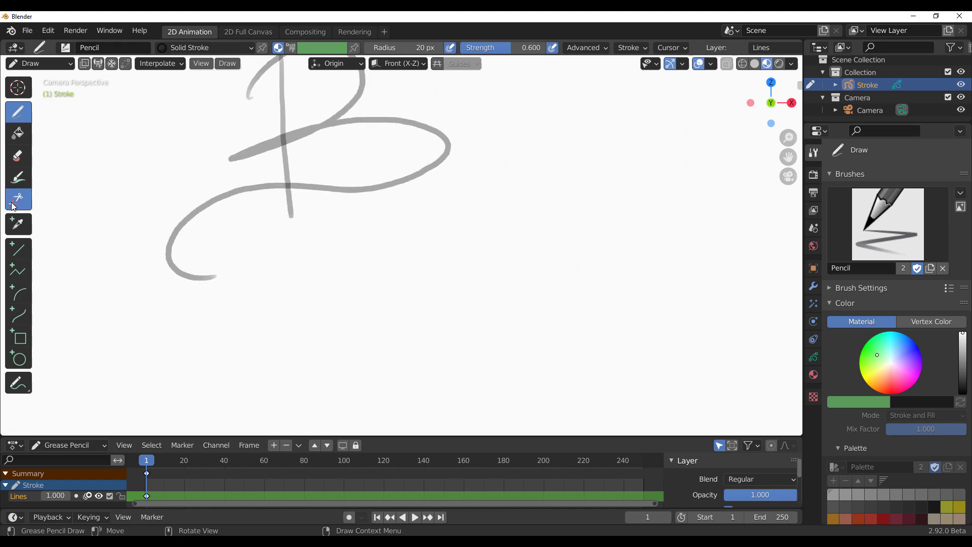
Step: Enable Flat Caps for the Cutter and trim the letter's long lower tail at the upright stroke
left_click(17, 198)
left_click(61, 47)
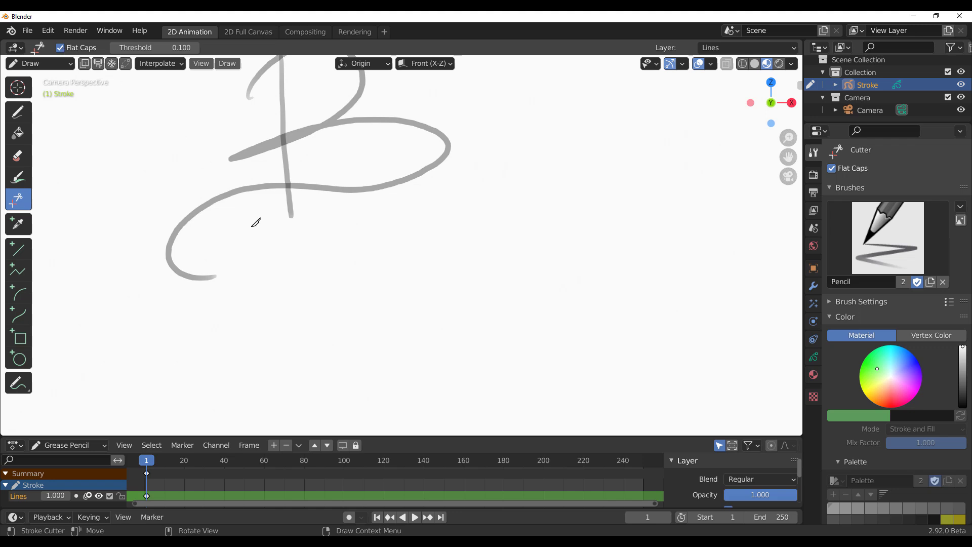
mouse_move(273, 211)
left_mouse_down()
mouse_move(207, 169)
mouse_move(135, 347)
mouse_move(194, 350)
left_mouse_up()
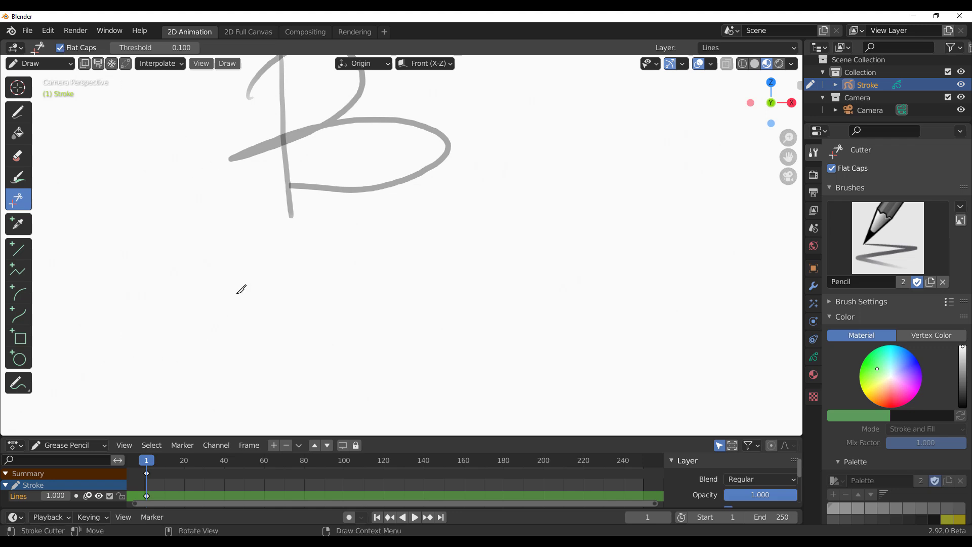
Step: Trim the middle and upper stroke ends that overhang the letter B's upright with the Cutter
scroll(282, 183, "up", 2)
scroll(277, 186, "up", 1)
middle_click_drag(328, 260, 466, 395, "shift")
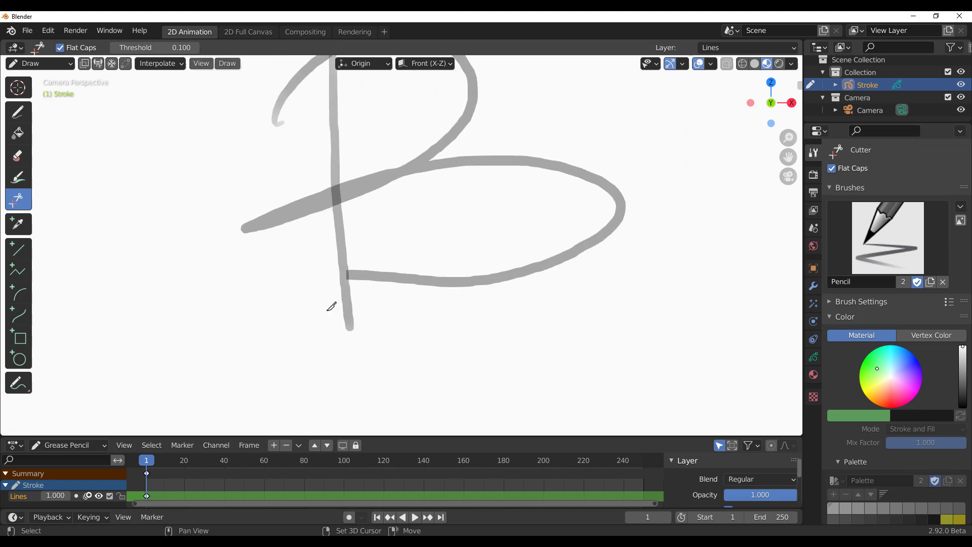
mouse_move(327, 230)
left_mouse_down()
mouse_move(232, 184)
mouse_move(239, 280)
left_mouse_up()
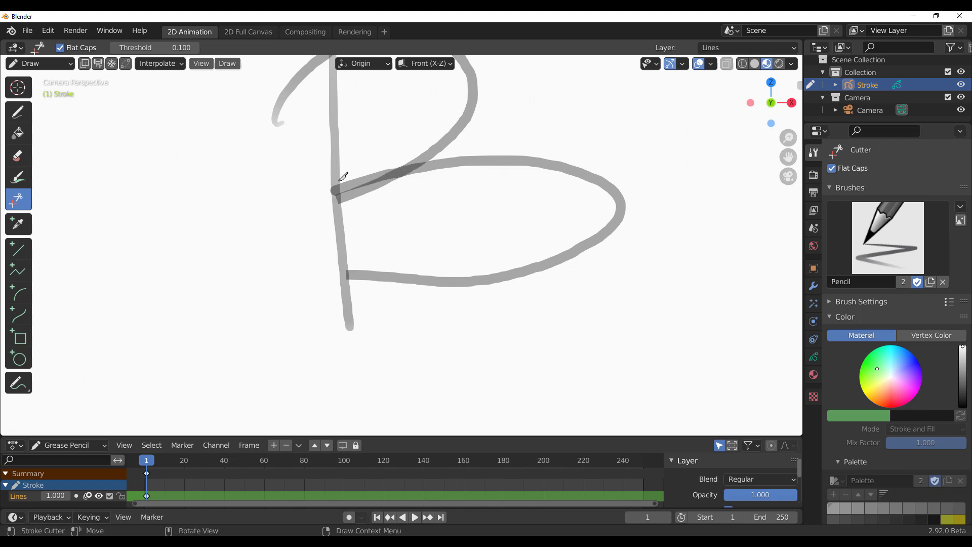
middle_click_drag(265, 221, 276, 363, "shift")
mouse_move(319, 257)
left_mouse_down()
mouse_move(311, 204)
mouse_move(184, 325)
left_mouse_up()
scroll(397, 260, "down", 7)
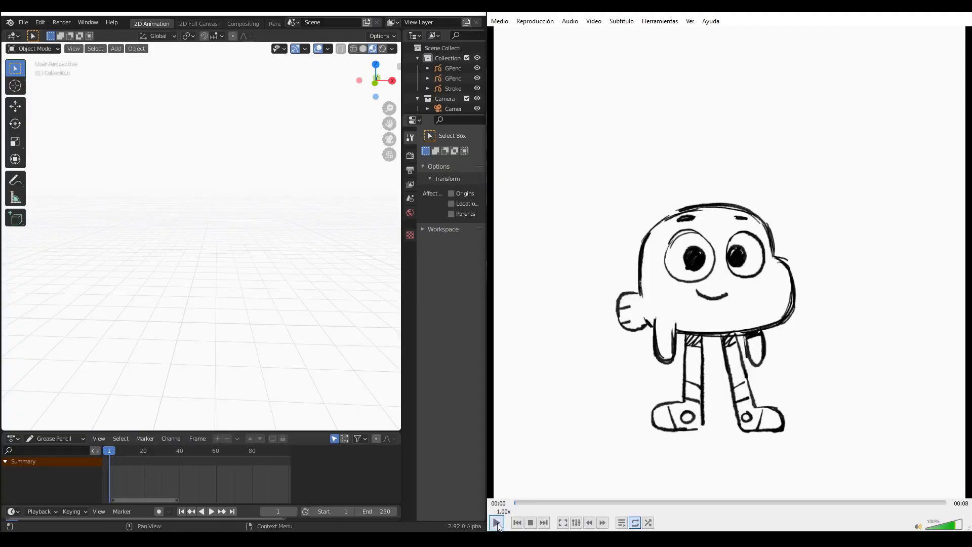
Step: Pause the reference video, place dance fish0168-0363.mkv in Blender's viewport as an image reference, and preview it in the timeline
left_click(497, 523)
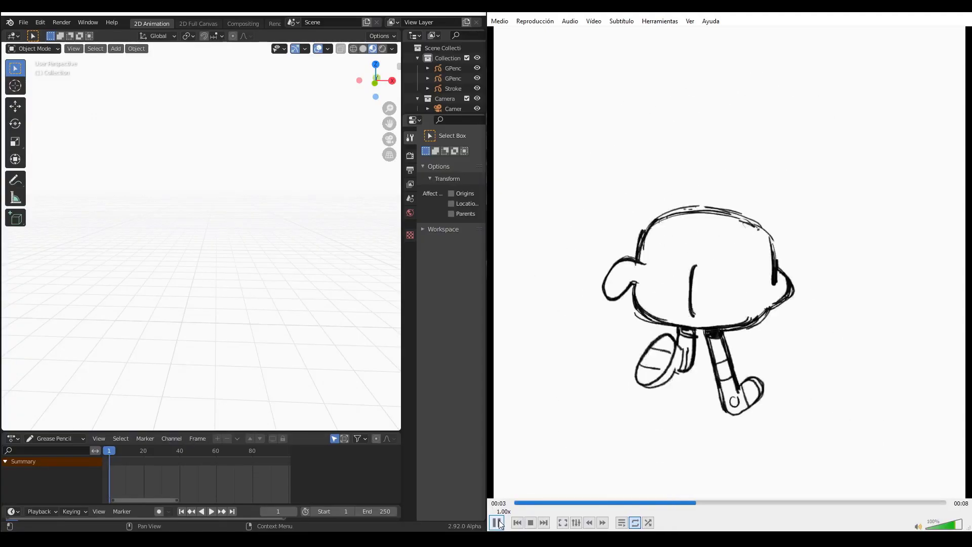
left_click(498, 523)
key("alt+Tab")
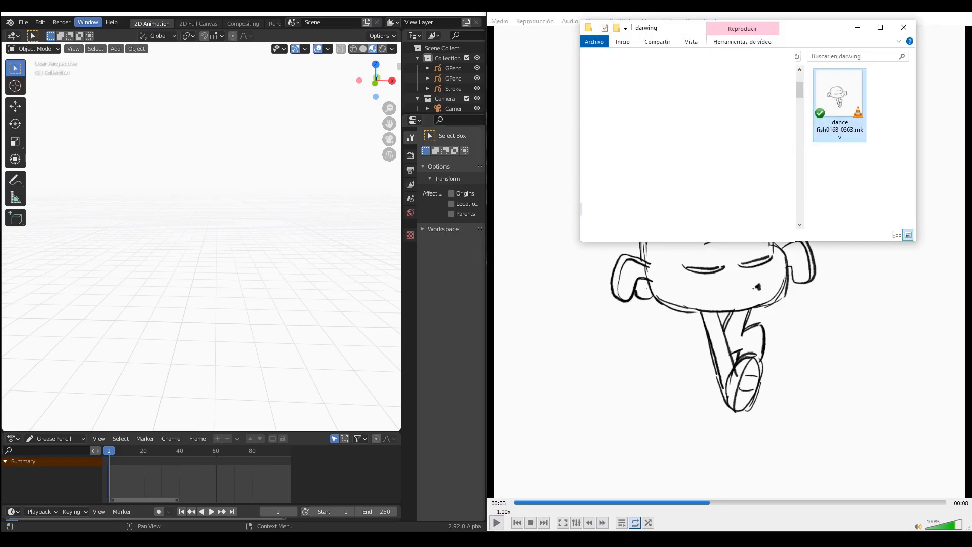
left_click_drag(79, 196, 80, 197)
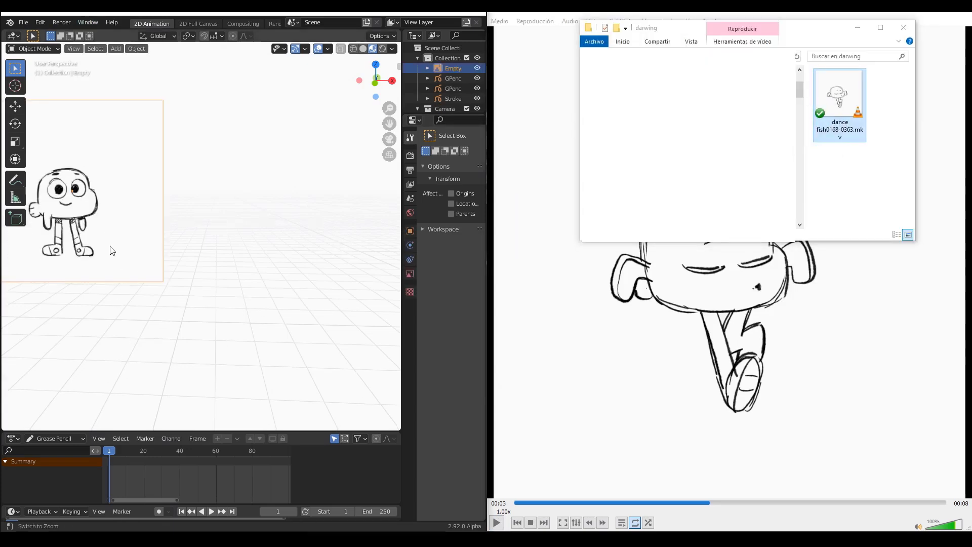
key("space")
left_click_drag(144, 454, 108, 460)
Step: Trace the video reference to Grease Pencil with the mode set to Sequence
left_click(131, 48)
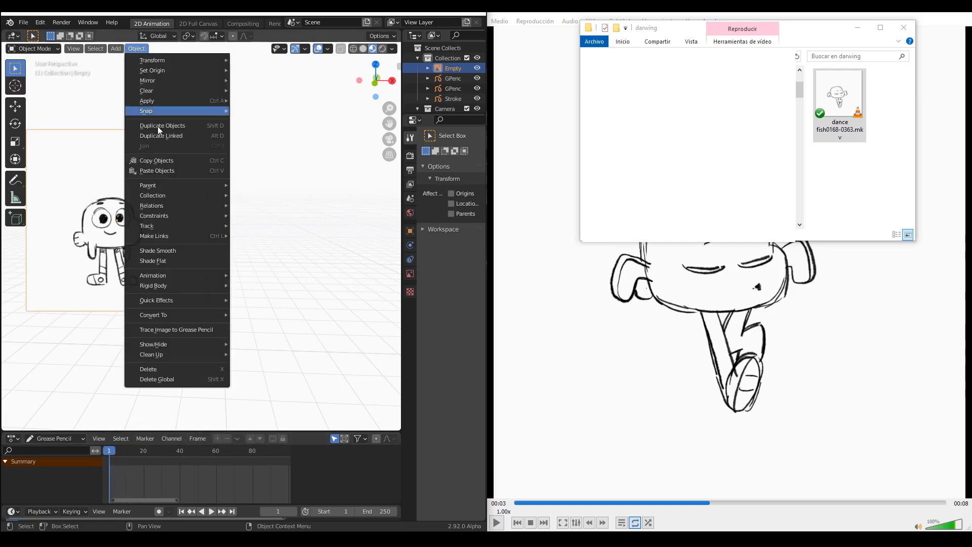
left_click(181, 327)
left_click(204, 434)
left_click(204, 435)
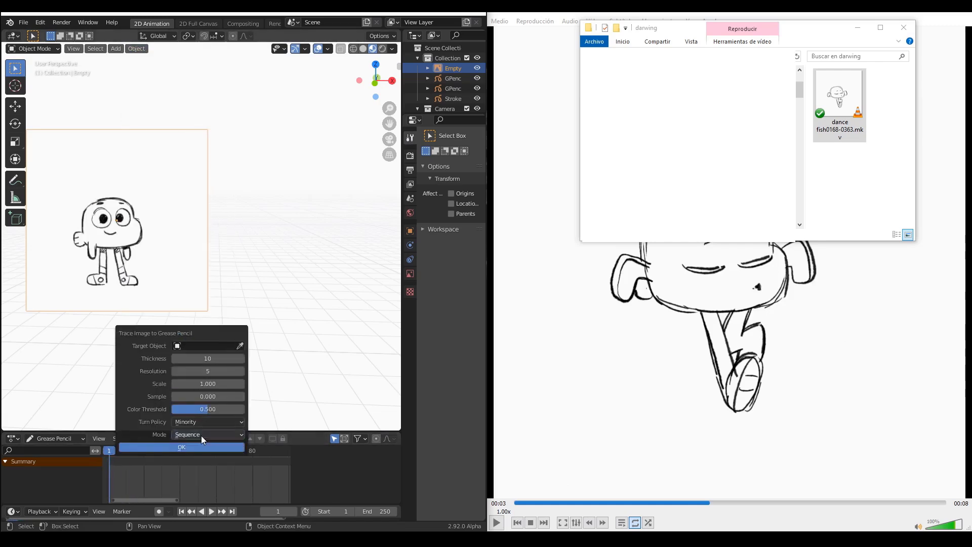
left_click(182, 447)
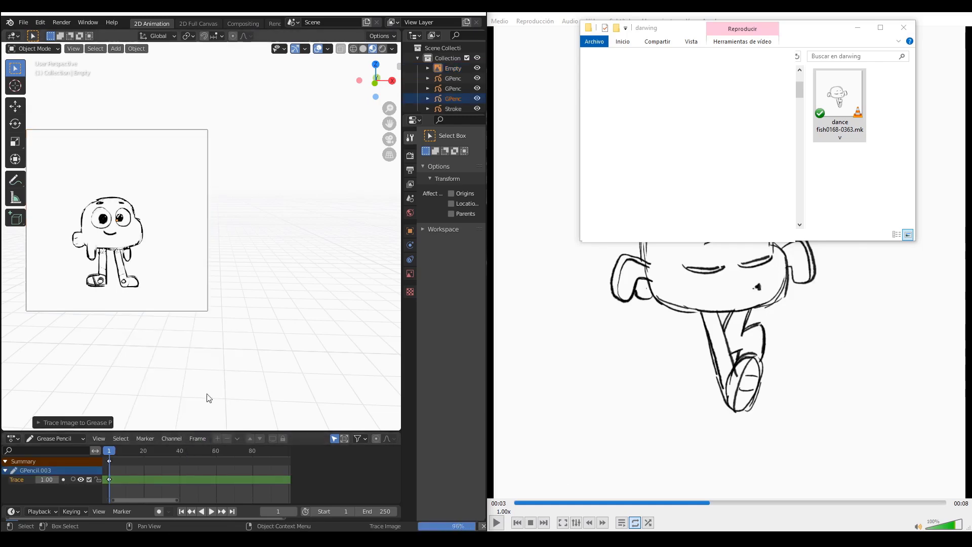
Step: Place the traced character to the right of the video reference, play the animation, and go to frame 13
key("g")
left_click(340, 310)
key("space")
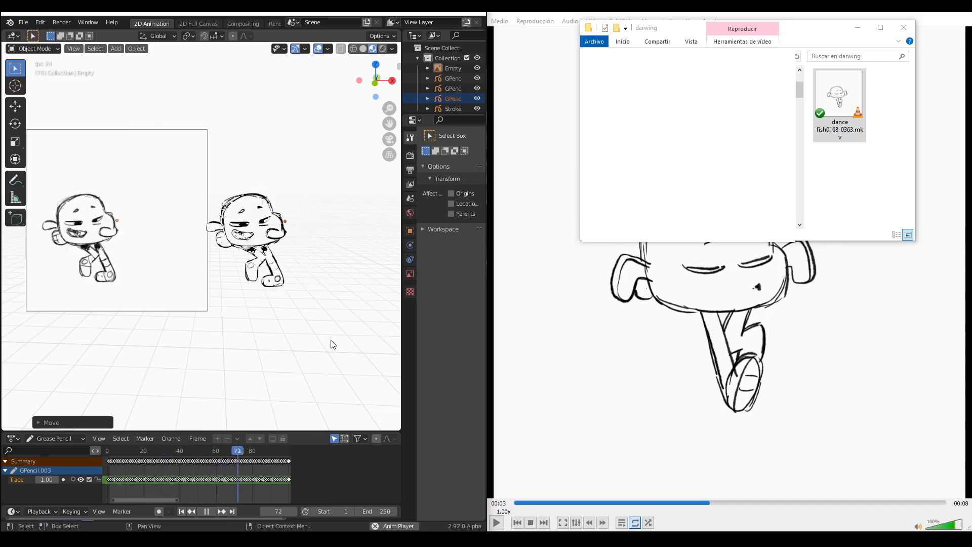
key("Escape")
left_click_drag(108, 451, 131, 454)
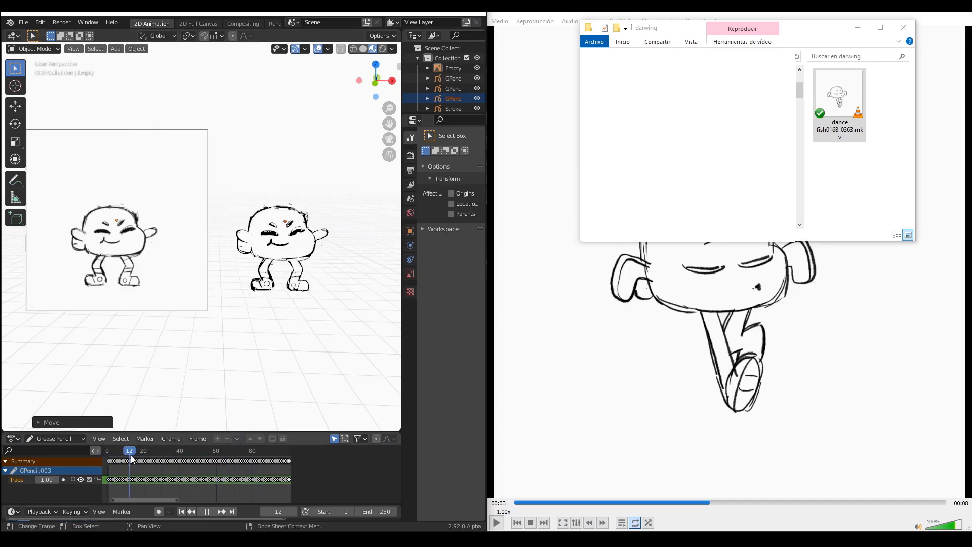
Step: Select the traced Grease Pencil character beside the reference and switch it to Edit Mode
scroll(319, 245, "up", 5)
middle_click_drag(320, 245, 331, 345, "shift")
scroll(331, 345, "up", 2)
left_click(356, 286)
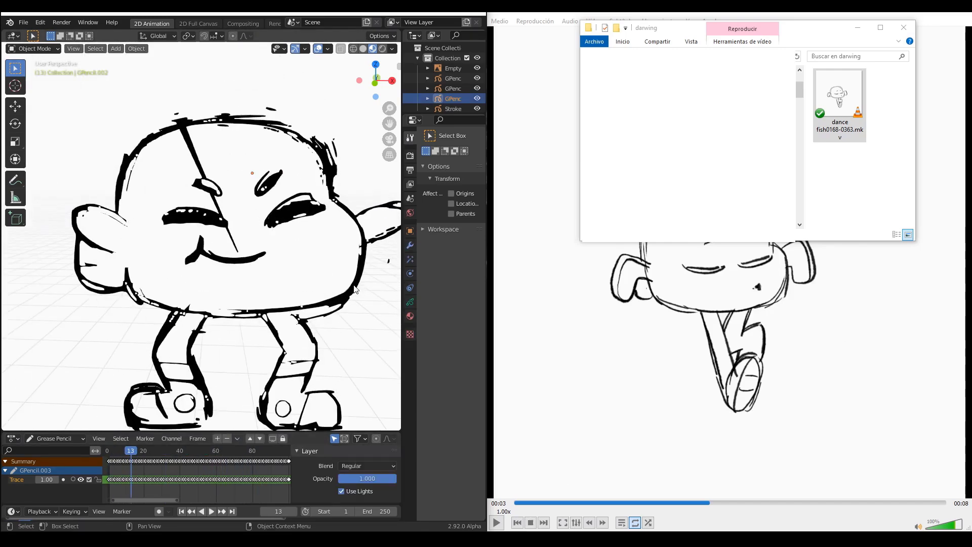
key("ctrl+Tab")
left_click(430, 286)
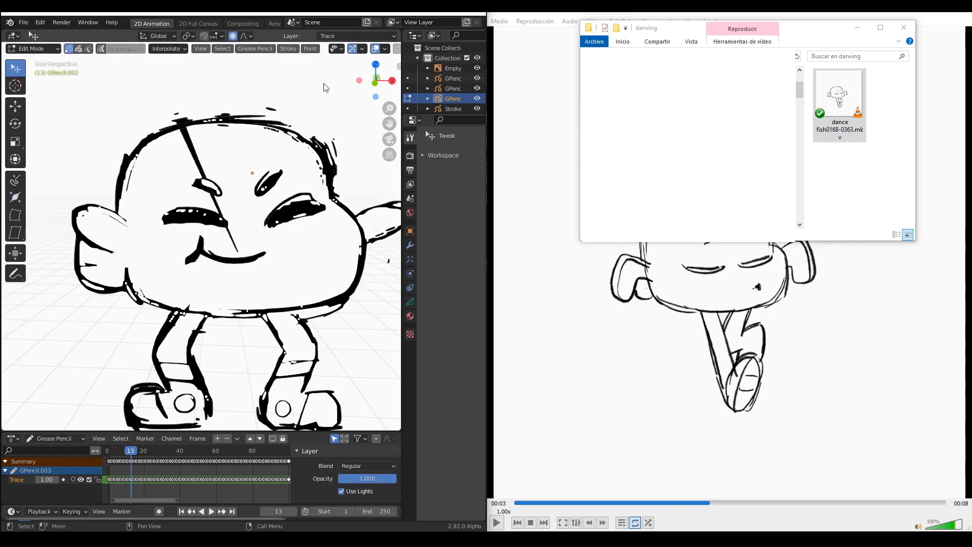
Step: Move the stray diagonal stroke's points from the character's forehead up to the head outline
key("g")
left_click(212, 153)
key("g")
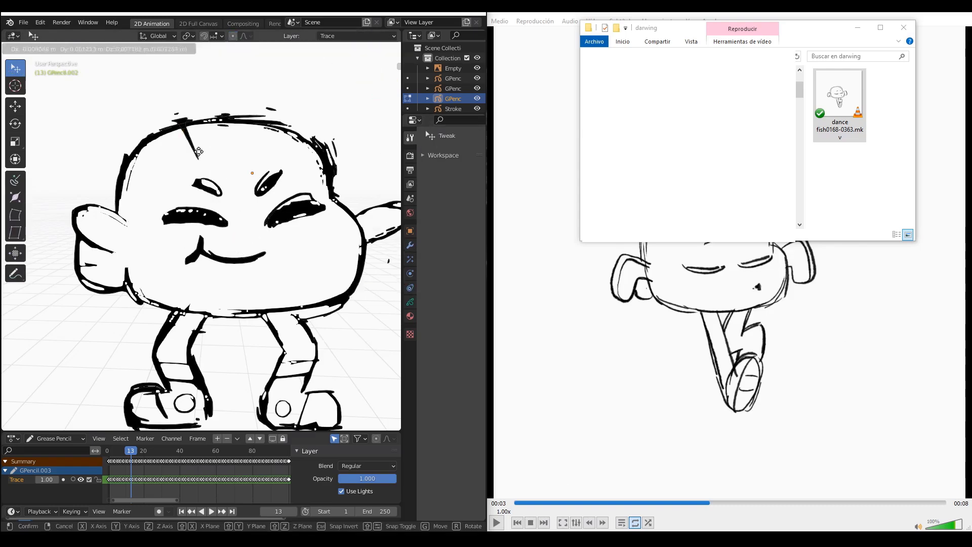
left_click(196, 117)
middle_click_drag(271, 227, 271, 281, "ctrl")
scroll(270, 283, "down", 2)
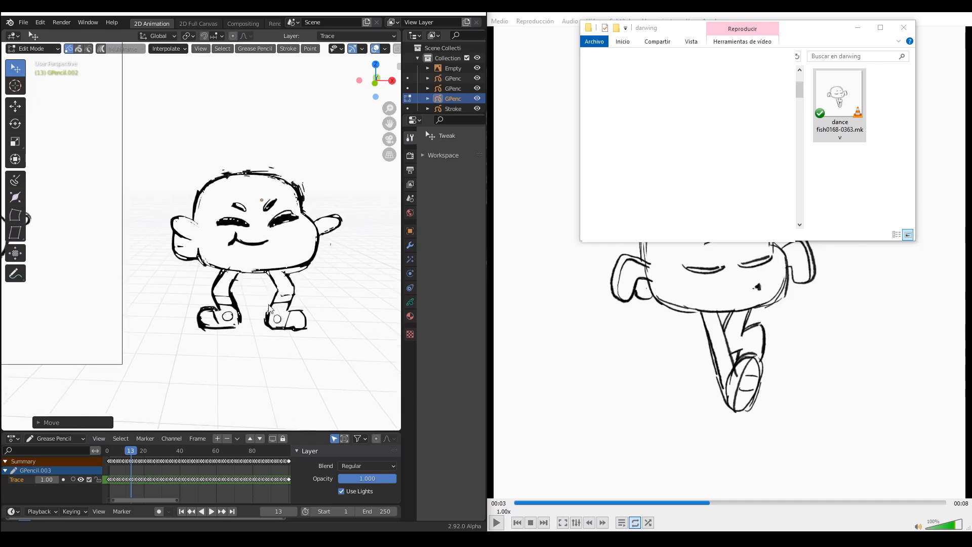
Step: Reshape the top of the head using proportional editing, and try to stretch the character's raised arm upward
key("g")
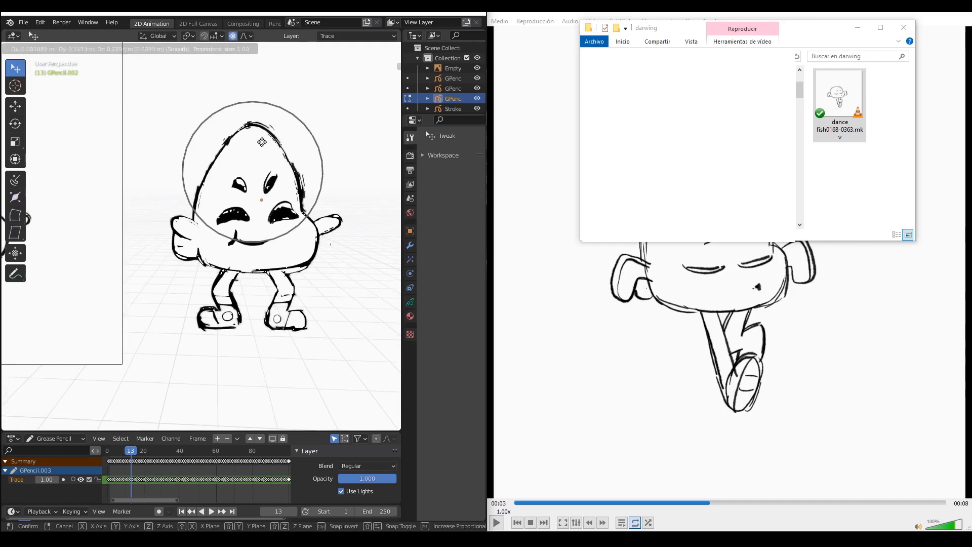
left_click(263, 185)
left_click(338, 221)
key("g")
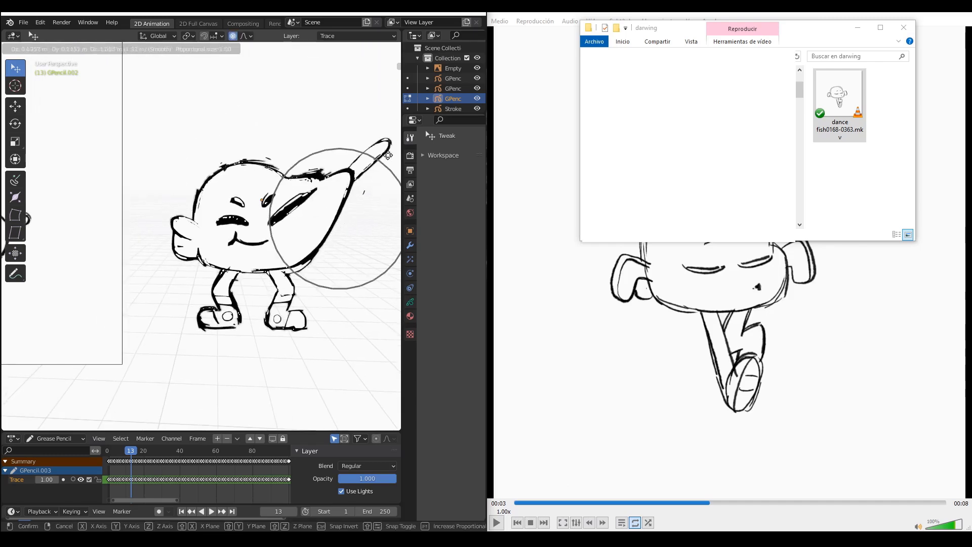
right_click(307, 241)
Step: Pull the character's strokes out of their plane along the global Y axis with proportional editing
middle_click_drag(300, 242, 291, 272)
key("g")
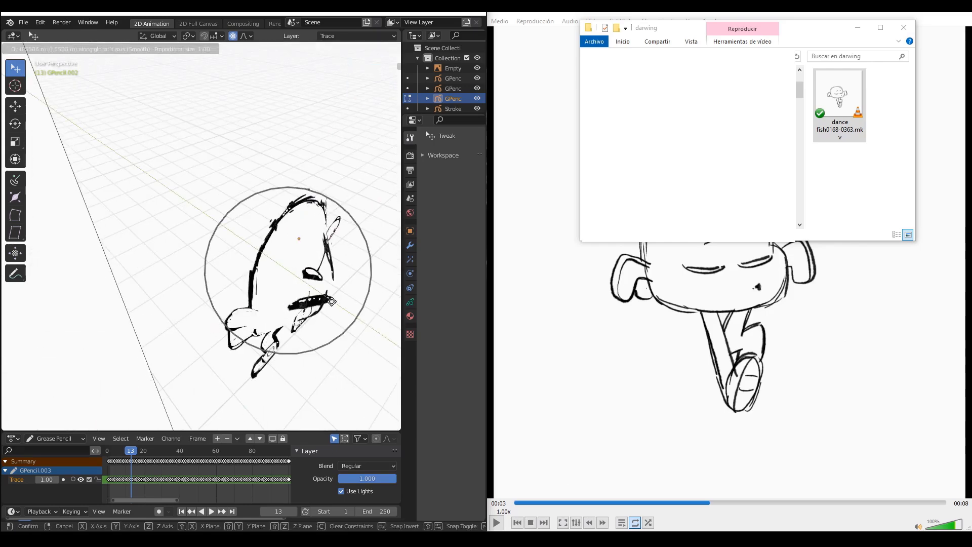
left_click(324, 302)
mouse_move(356, 338)
middle_mouse_down()
mouse_move(341, 335)
mouse_move(347, 326)
middle_mouse_up()
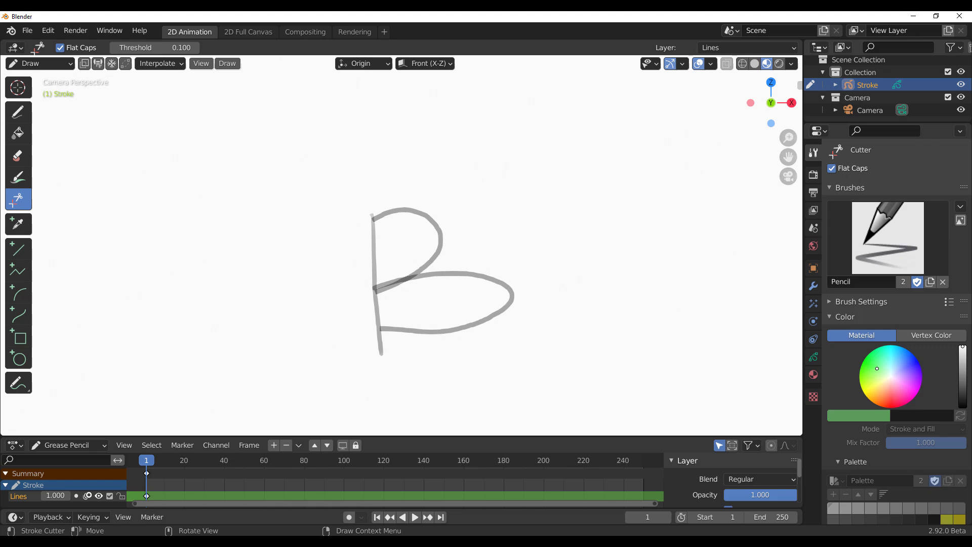
Step: Leave the letter B drawing and create a new file from the General template
scroll(453, 211, "down", 1)
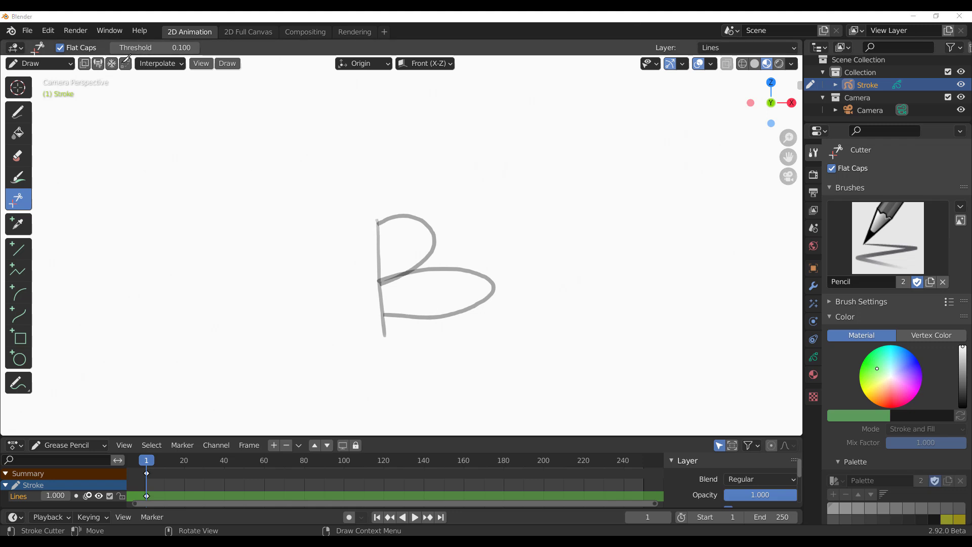
left_click(28, 30)
mouse_move(48, 46)
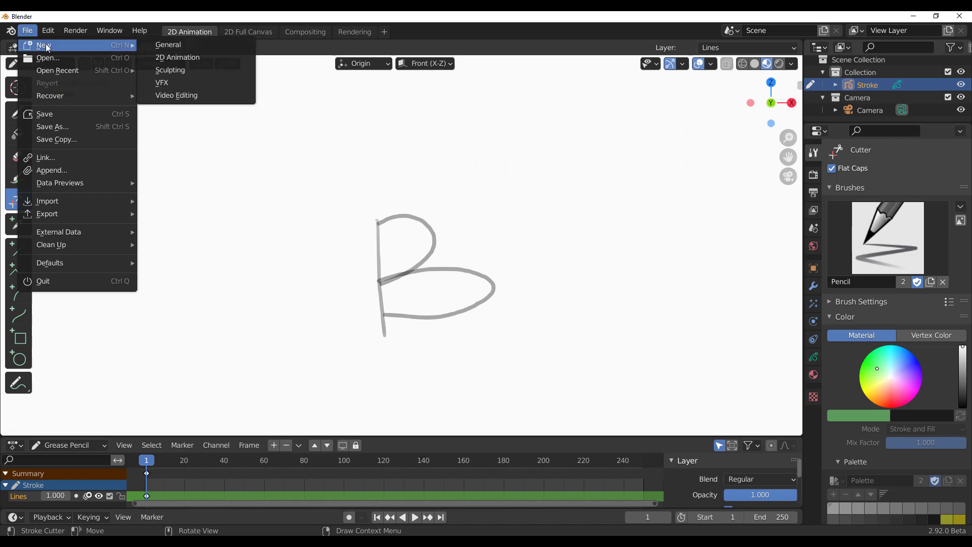
left_click(167, 45)
middle_click_drag(454, 256, 412, 238)
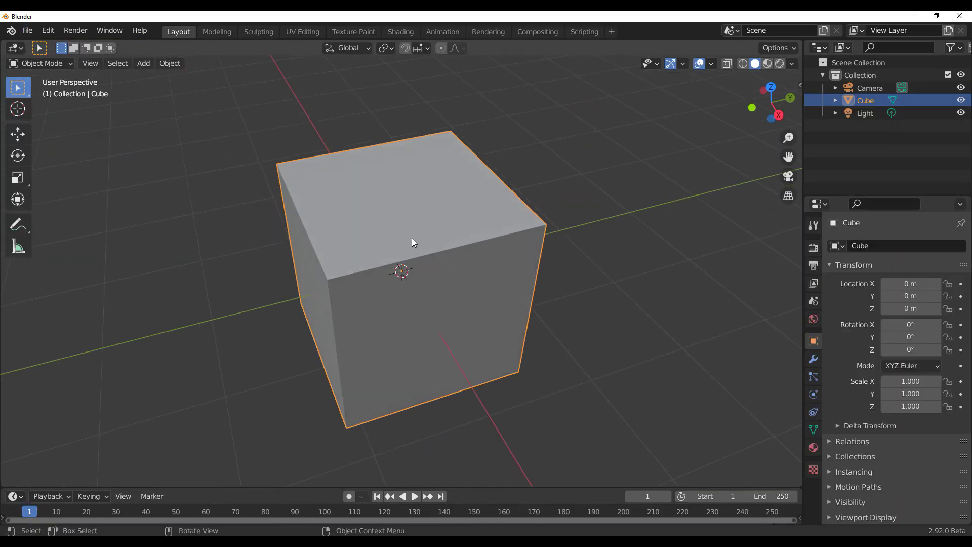
Step: Turn the cube into a sphere with a level 2 subdivision, shade it smooth, and apply the subdivision modifier
key("ctrl+2")
right_click(497, 173)
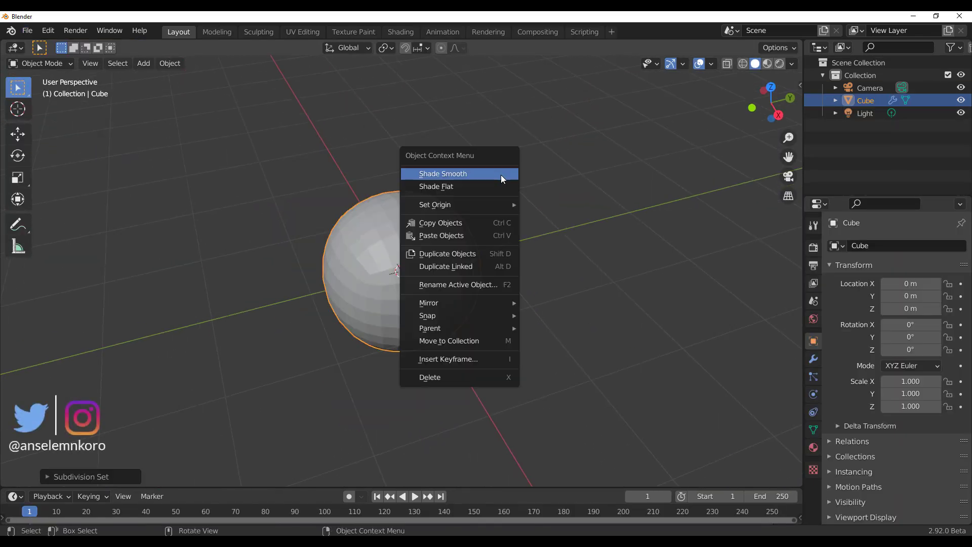
left_click(500, 175)
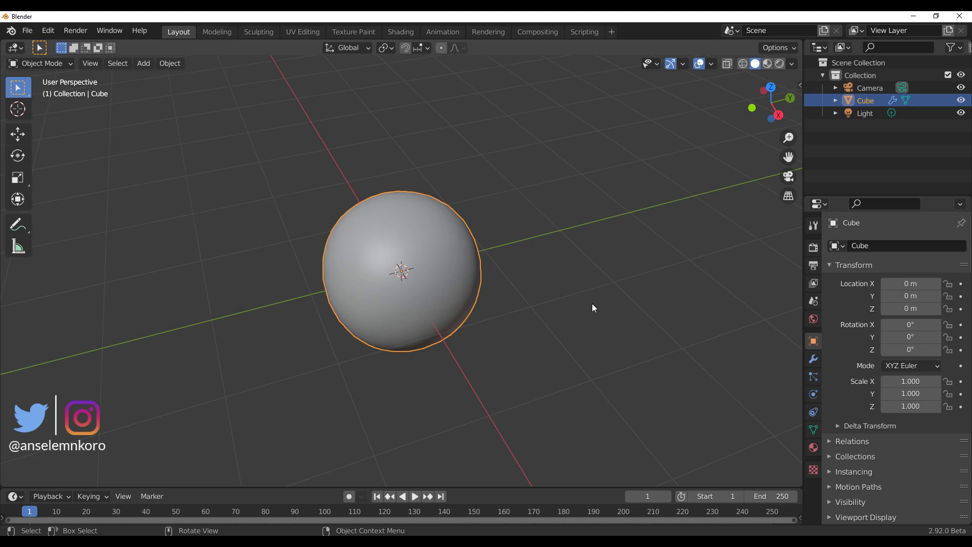
left_click(813, 359)
left_click(932, 268)
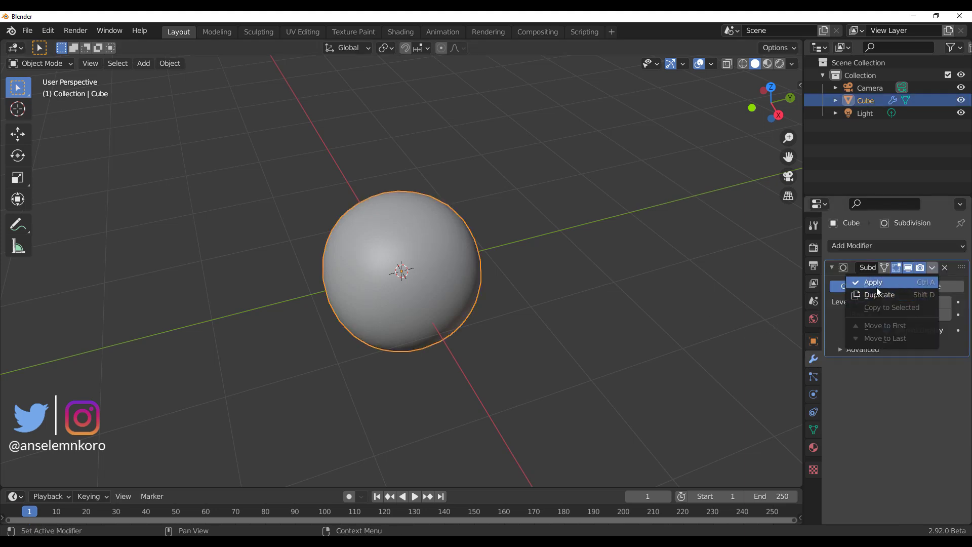
left_click(876, 287)
Step: Put the sphere in Sculpt Mode and widen the brush toolbar to two columns
left_click(29, 62)
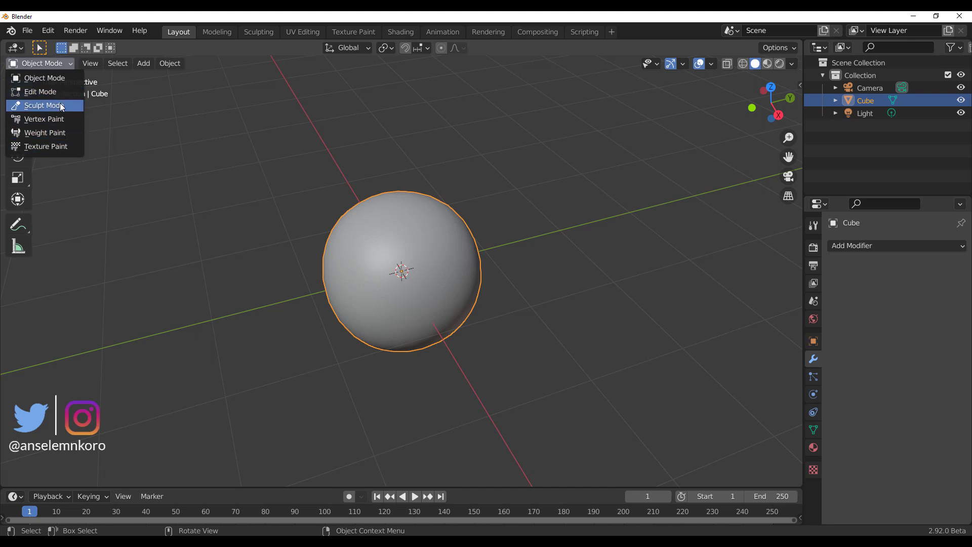
key("Return")
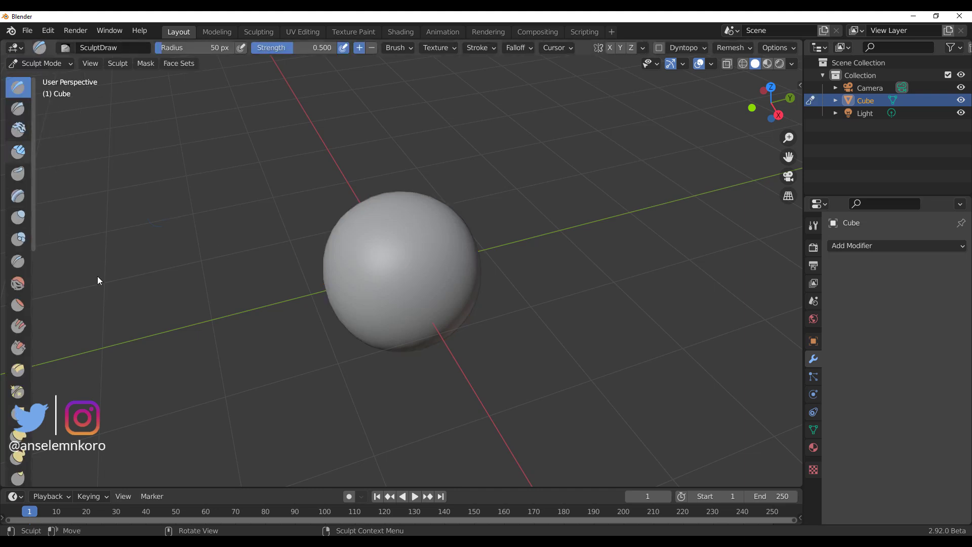
mouse_move(35, 304)
left_mouse_down()
mouse_move(101, 306)
mouse_move(61, 295)
left_mouse_up()
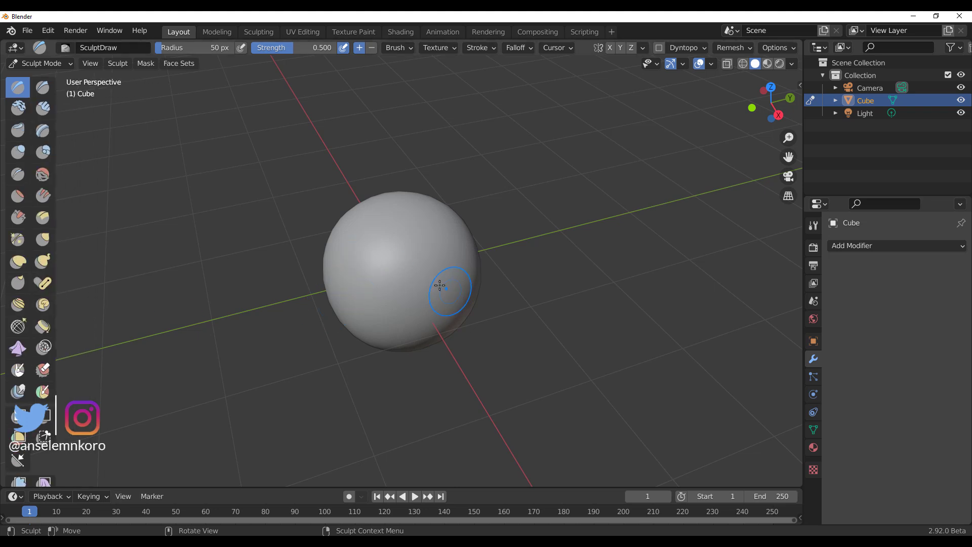
Step: Set the SculptDraw brush radius to 97 px with a closer view of the sphere
key("f")
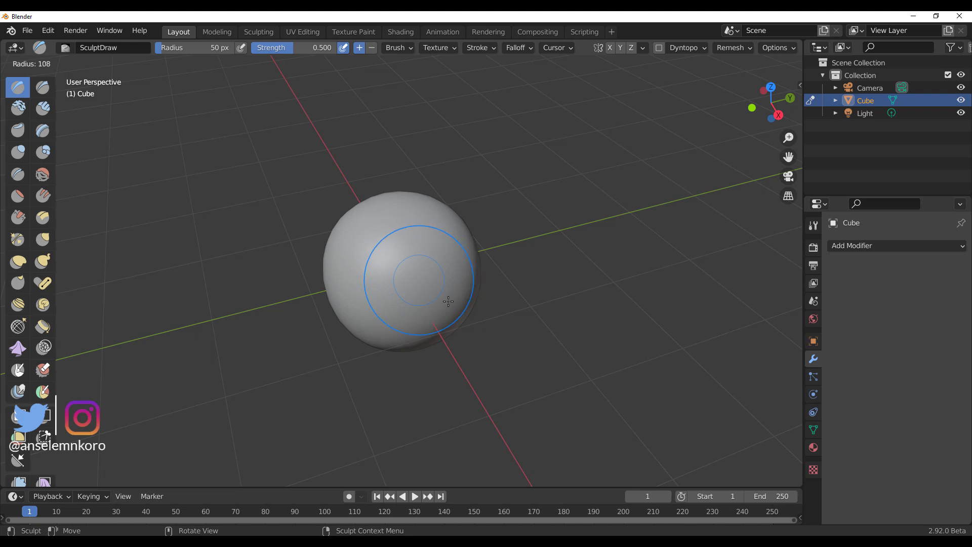
left_click(443, 349)
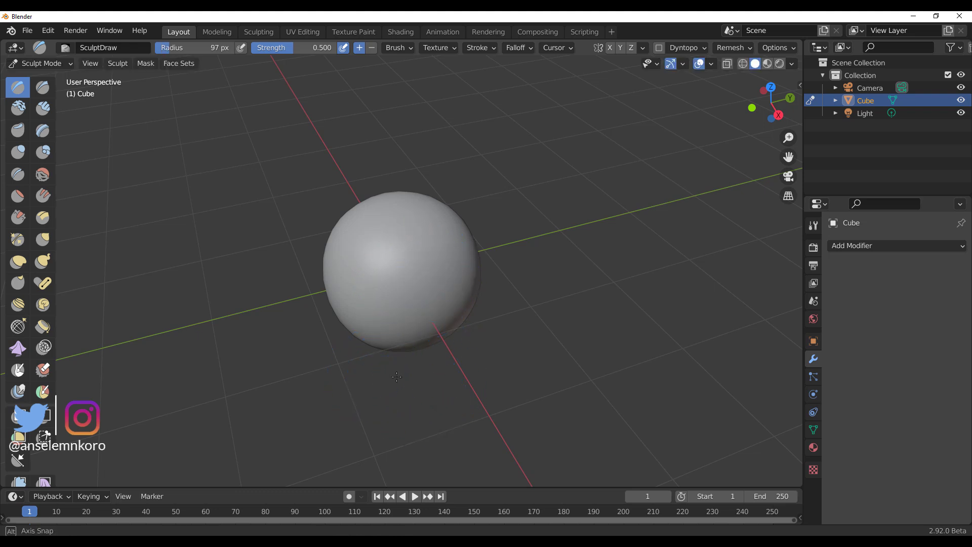
middle_click_drag(374, 376, 400, 334)
scroll(405, 323, "up", 2)
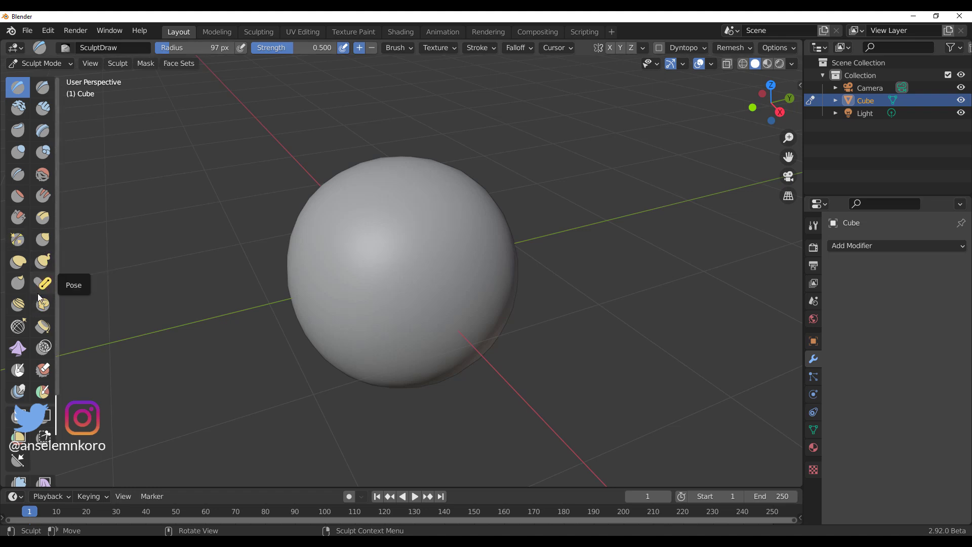
Step: Activate the Grab brush and show its brush settings, including the Grab Silhouette option
left_click(42, 239)
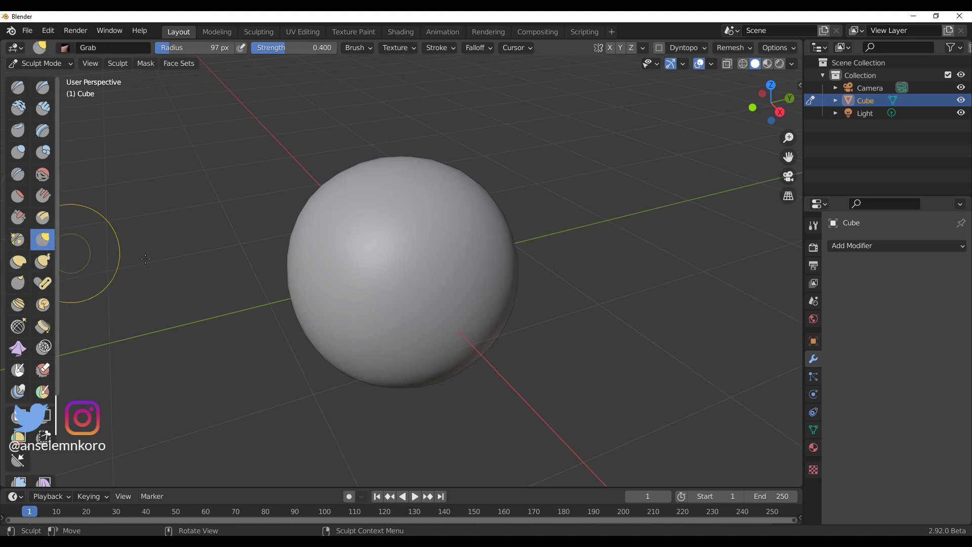
left_click(811, 227)
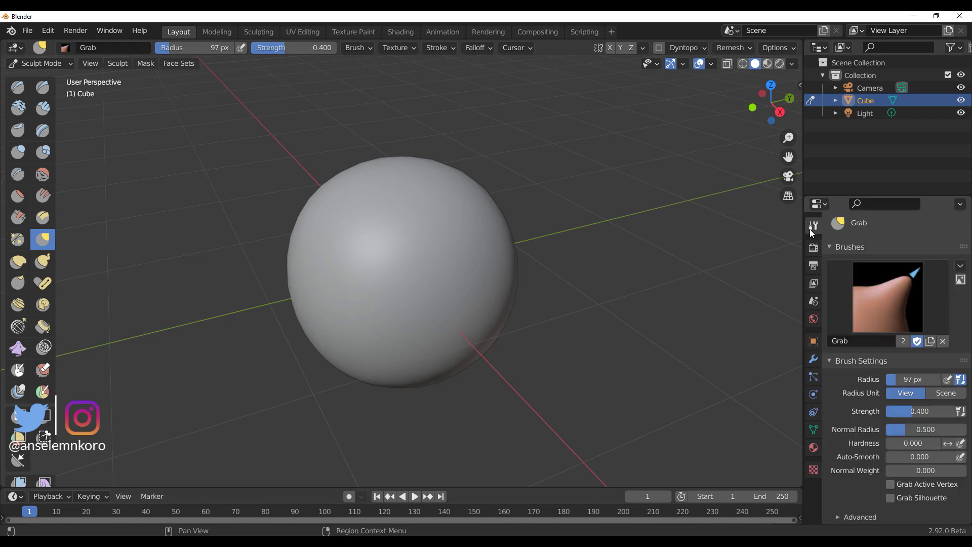
scroll(839, 398, "down", 5)
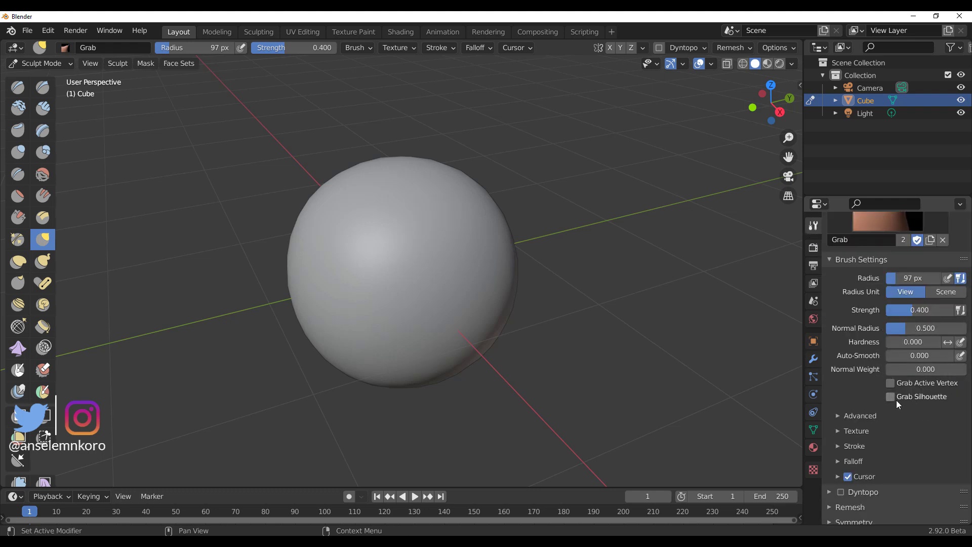
scroll(896, 400, "up", 2)
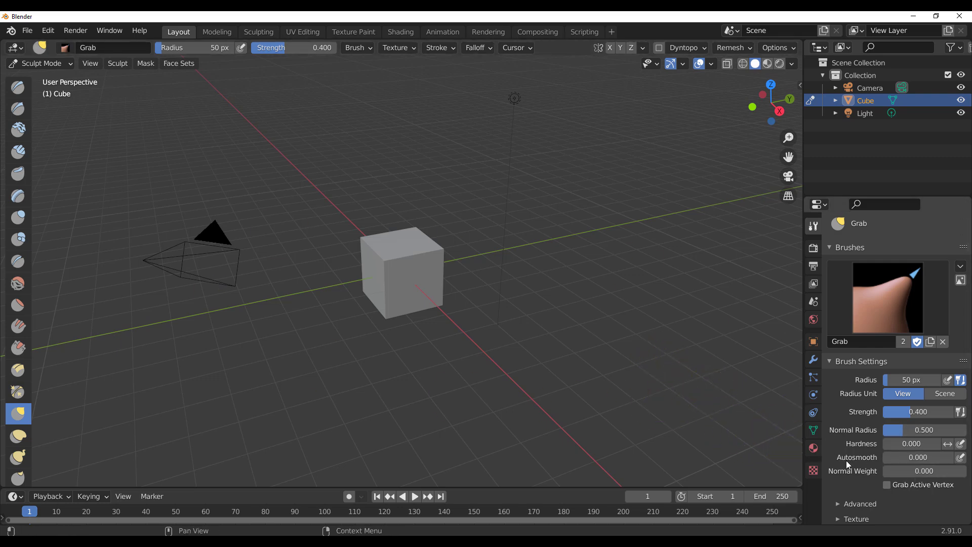
scroll(846, 460, "down", 1)
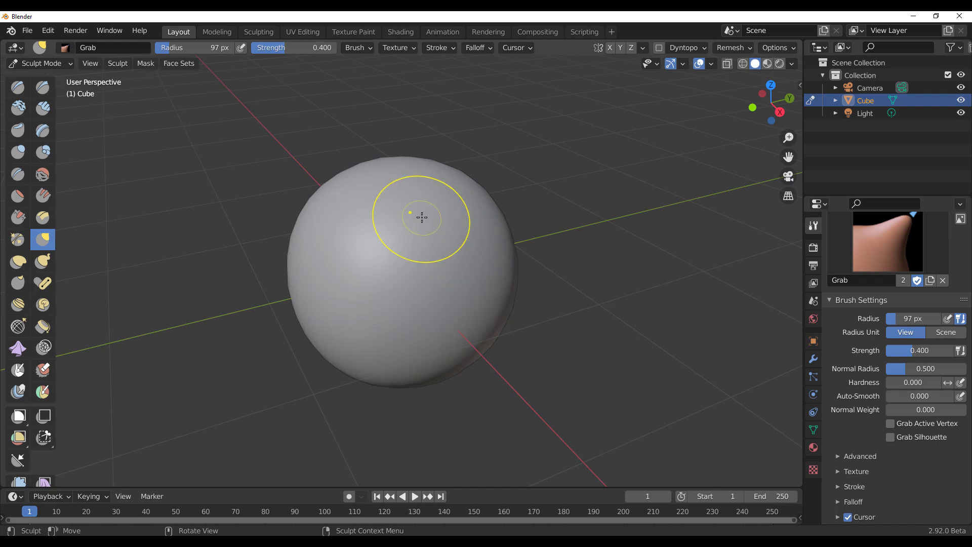
Step: Set the Grab brush radius to 175 px and pull the surface on the sphere's upper right side
key("f")
left_click(460, 234)
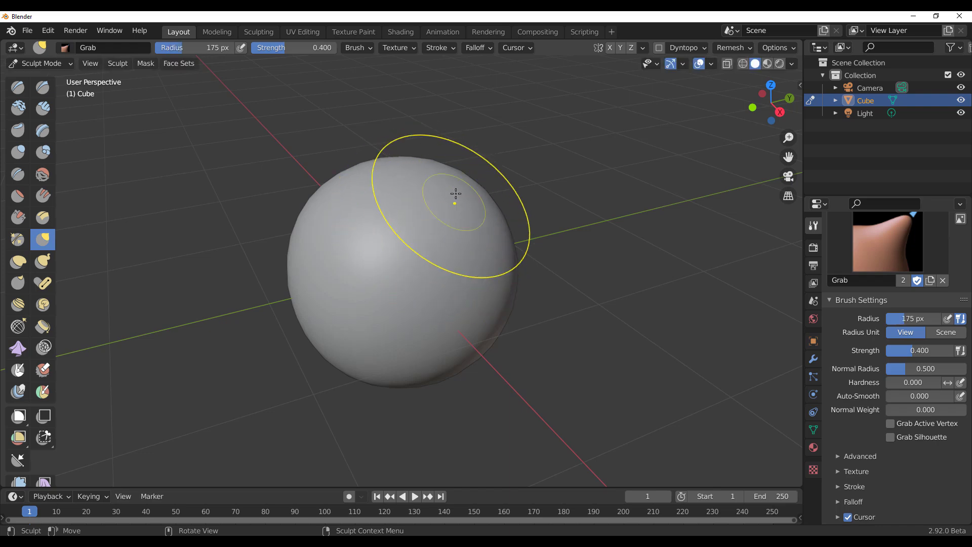
mouse_move(456, 190)
left_mouse_down()
mouse_move(509, 114)
mouse_move(446, 192)
left_mouse_up()
middle_click_drag(436, 196, 473, 173)
mouse_move(473, 173)
left_mouse_down()
mouse_move(490, 133)
mouse_move(446, 202)
left_mouse_up()
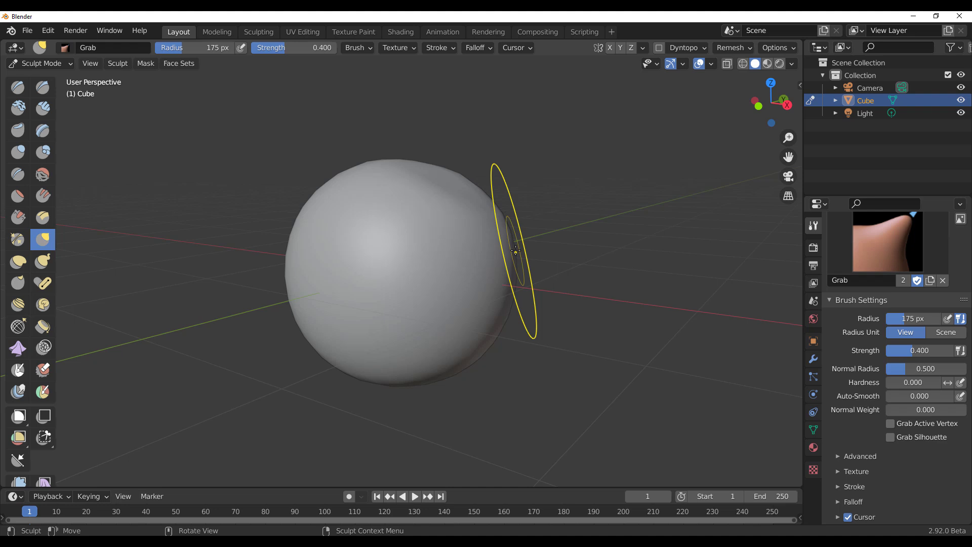
Step: Activate the Edit Face Set tool and view its available modes
scroll(21, 418, "down", 5)
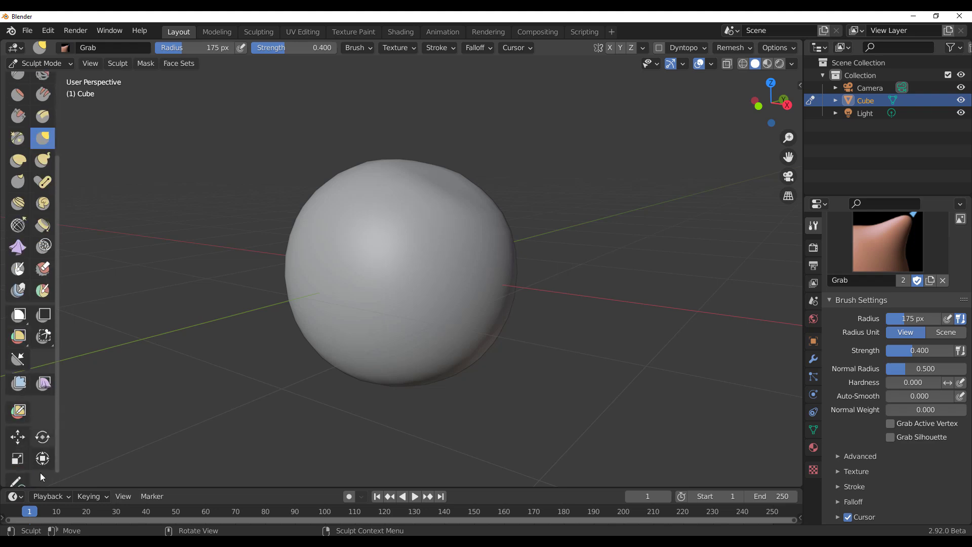
left_click(18, 411)
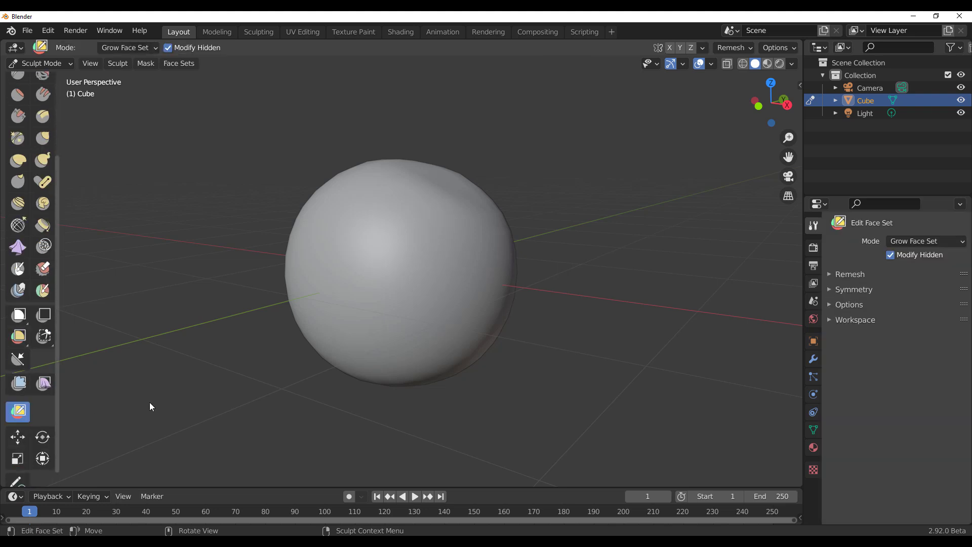
left_click(145, 47)
Step: Set the Draw Face Sets brush radius to 81 px and paint a first face set on the sphere's front
left_click(43, 291)
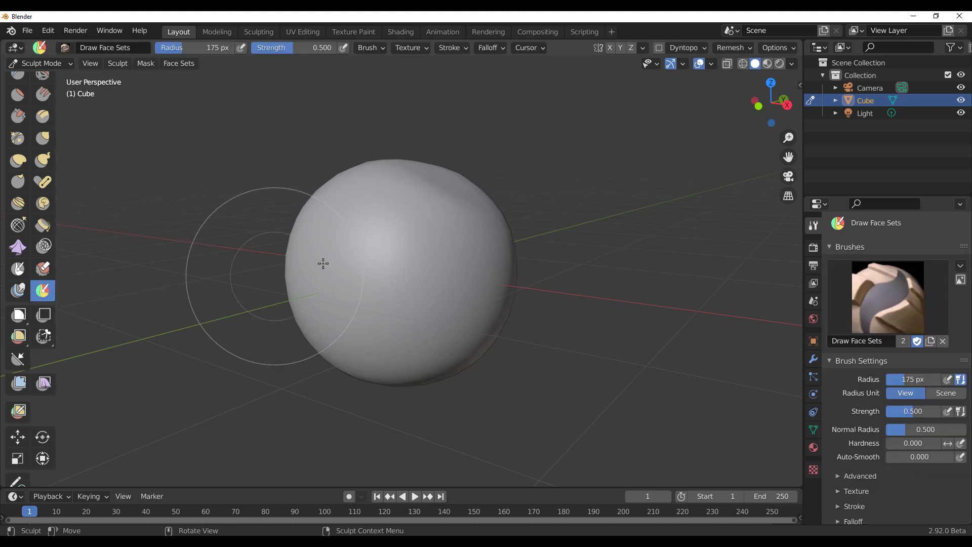
key("f")
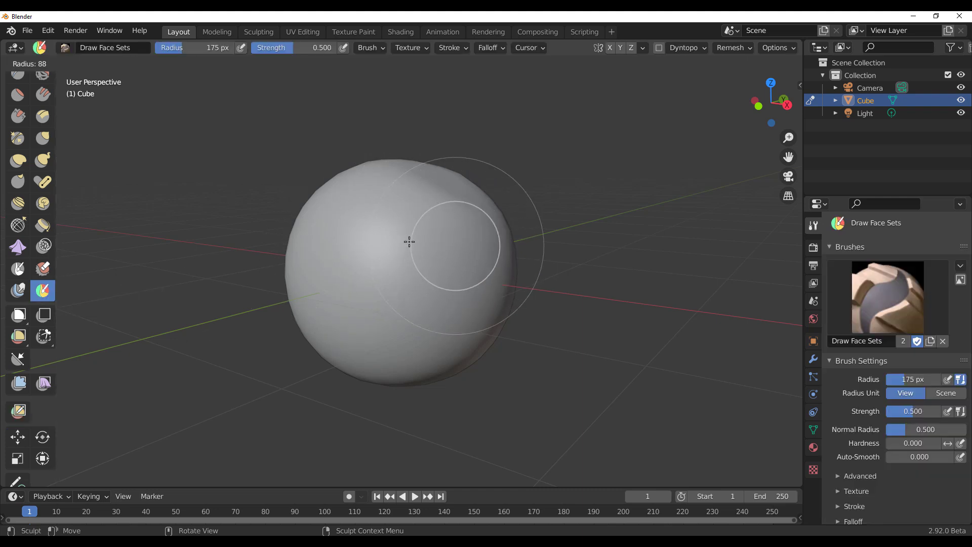
left_click(410, 242)
mouse_move(427, 276)
left_mouse_down()
mouse_move(461, 257)
mouse_move(441, 275)
left_mouse_up()
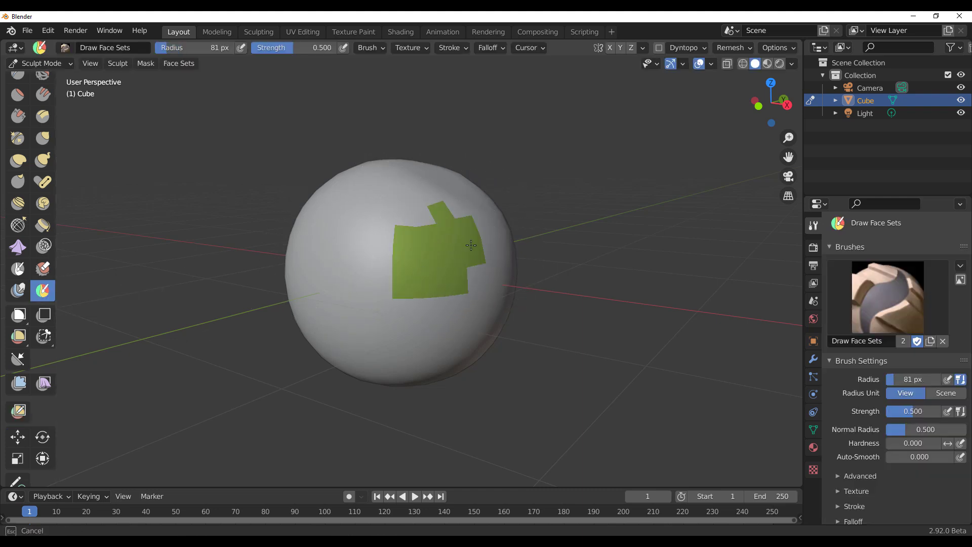
mouse_move(471, 245)
left_mouse_down()
mouse_move(441, 218)
mouse_move(400, 228)
left_mouse_up()
Step: Paint three more face sets around the first one on the sphere
mouse_move(351, 265)
left_mouse_down()
mouse_move(311, 260)
mouse_move(372, 268)
left_mouse_up()
mouse_move(593, 329)
middle_mouse_down()
mouse_move(503, 329)
mouse_move(499, 310)
middle_mouse_up()
mouse_move(377, 268)
left_mouse_down()
mouse_move(445, 283)
mouse_move(386, 292)
mouse_move(390, 311)
left_mouse_up()
middle_click_drag(390, 310, 399, 239)
mouse_move(400, 239)
left_mouse_down()
mouse_move(357, 248)
mouse_move(411, 270)
left_mouse_up()
middle_click_drag(407, 237, 304, 253)
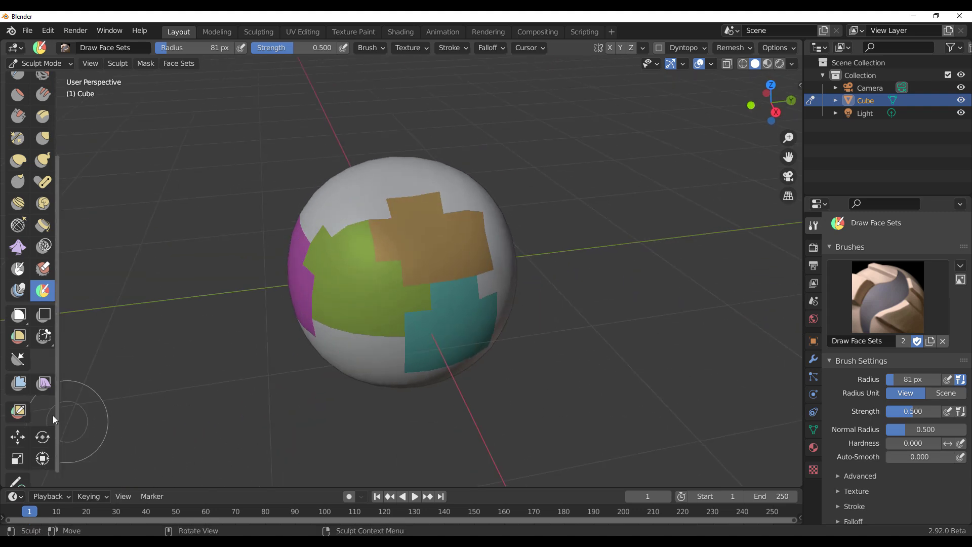
Step: Use Edit Face Set in Delete Geometry mode to remove the green, teal and orange-brown face sets from the sphere
left_click(18, 411)
left_click(137, 48)
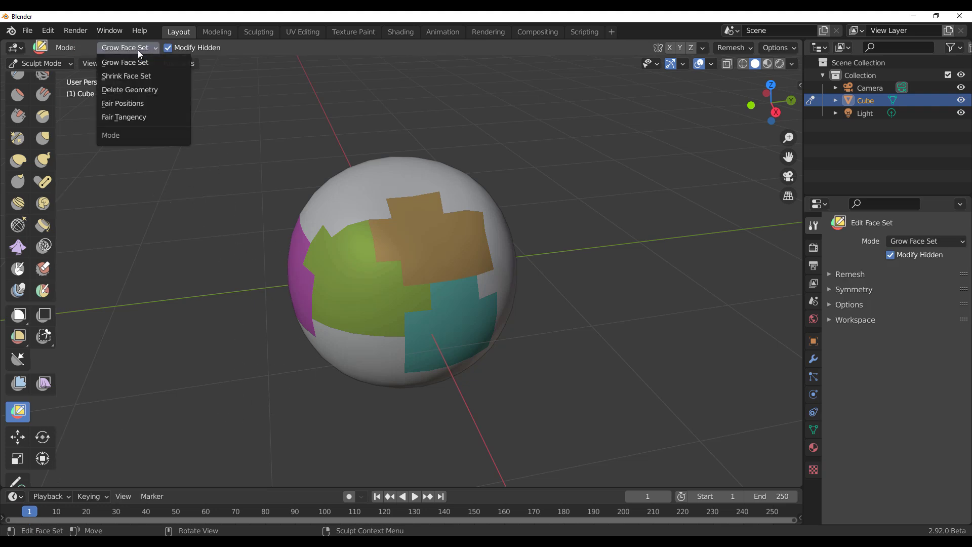
left_click(132, 91)
left_click_drag(383, 300, 387, 319)
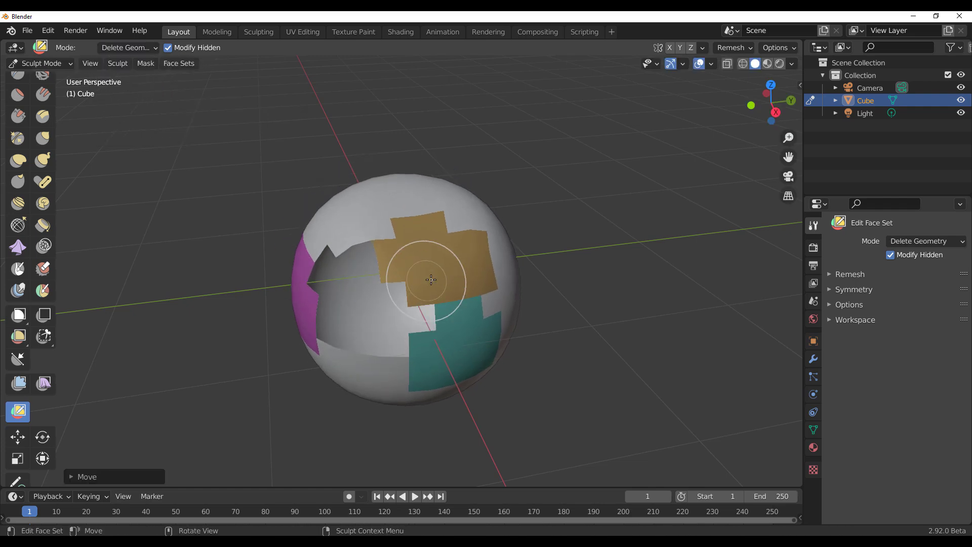
left_click(447, 340)
left_click(440, 255)
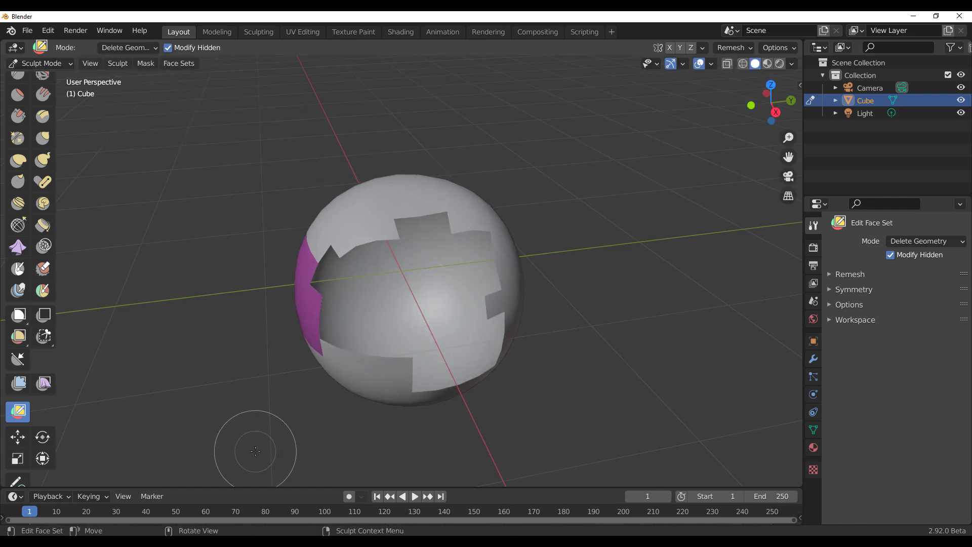
Step: Set the Edit Face Set mode to Fair Positions and apply it to the sphere's remaining unpainted grey surface
middle_click_drag(255, 451, 337, 442)
left_click(129, 47)
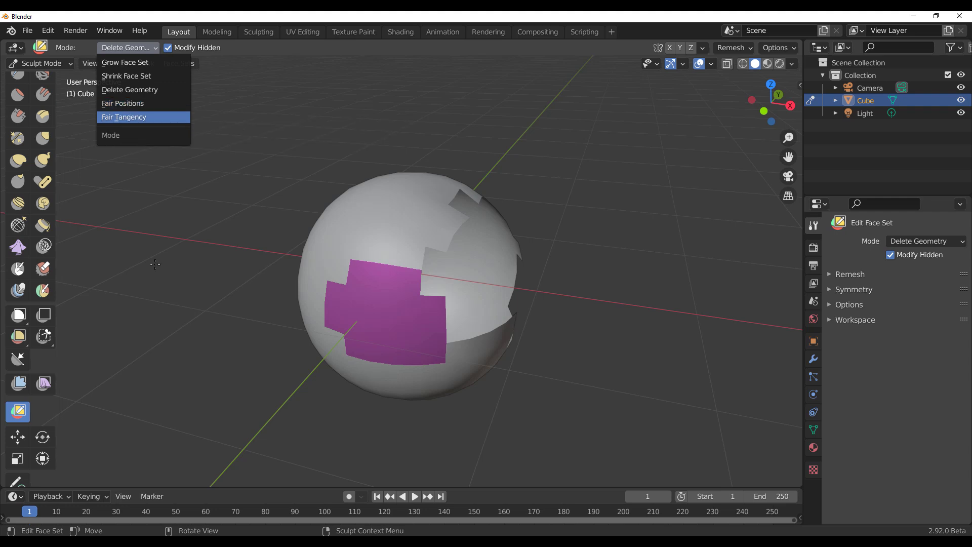
left_click(132, 51)
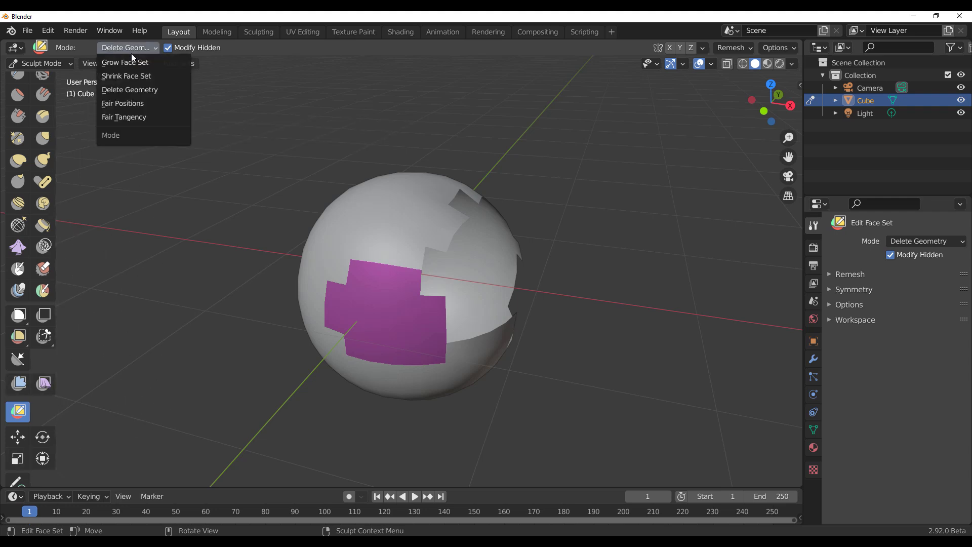
left_click(130, 103)
middle_click_drag(243, 385, 271, 318)
left_click_drag(305, 286, 309, 278)
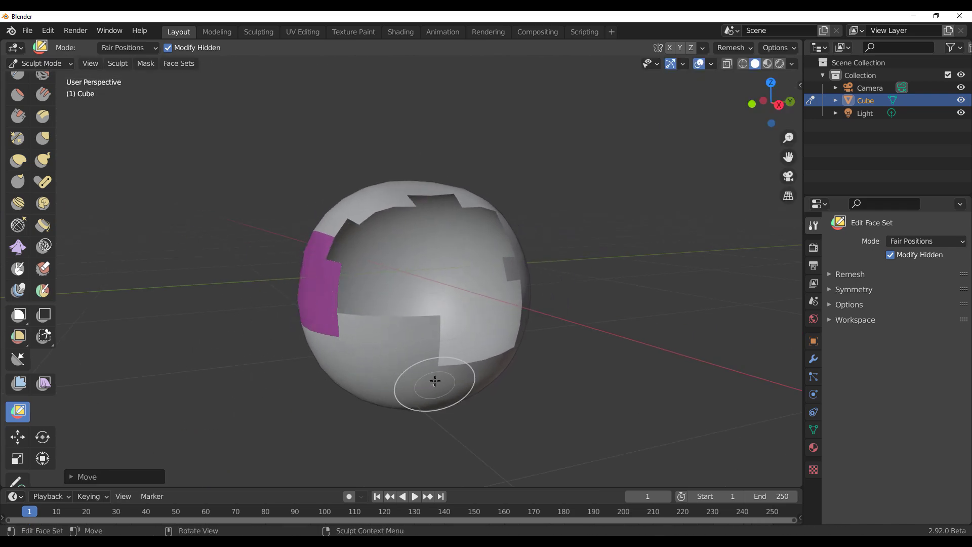
left_click_drag(434, 380, 412, 373)
middle_click_drag(396, 371, 374, 304)
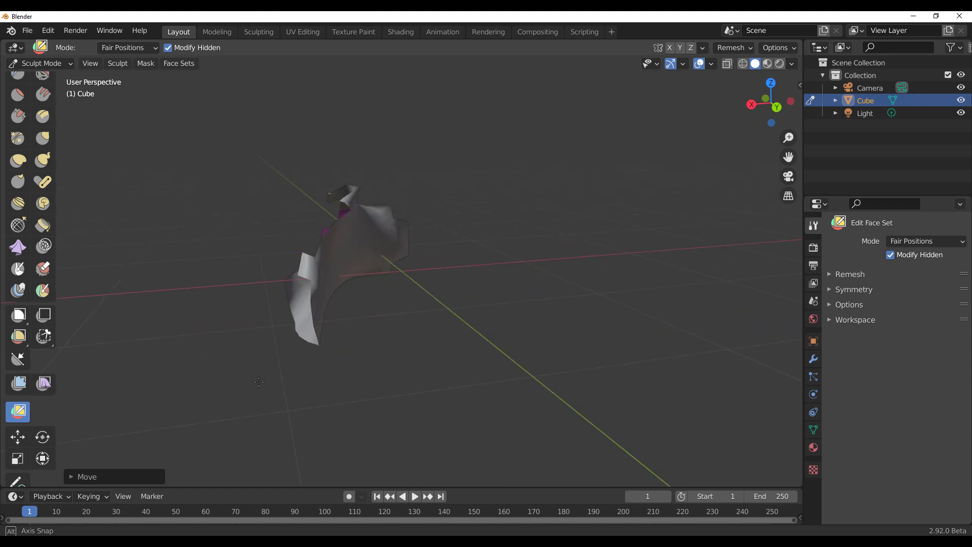
middle_click_drag(281, 362, 360, 405)
middle_click_drag(418, 394, 380, 411)
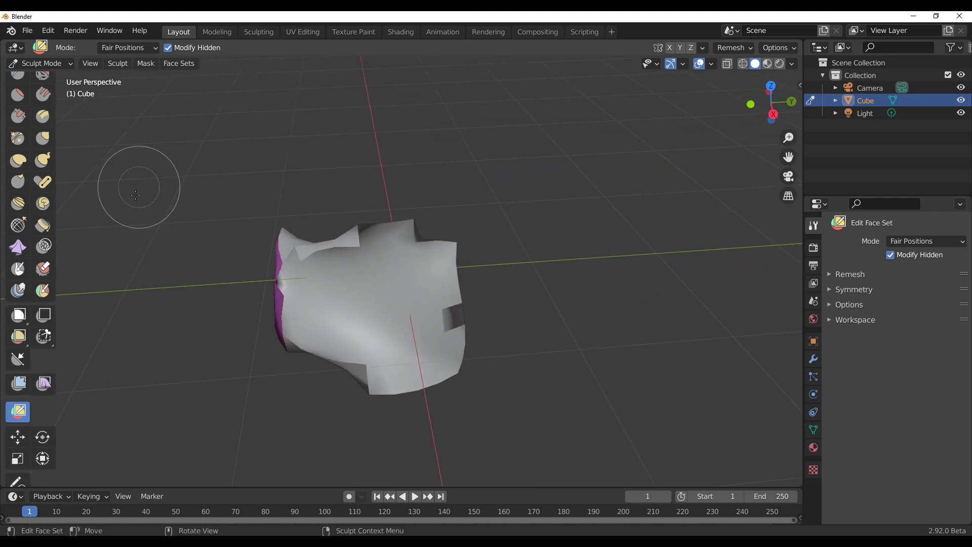
left_click(124, 48)
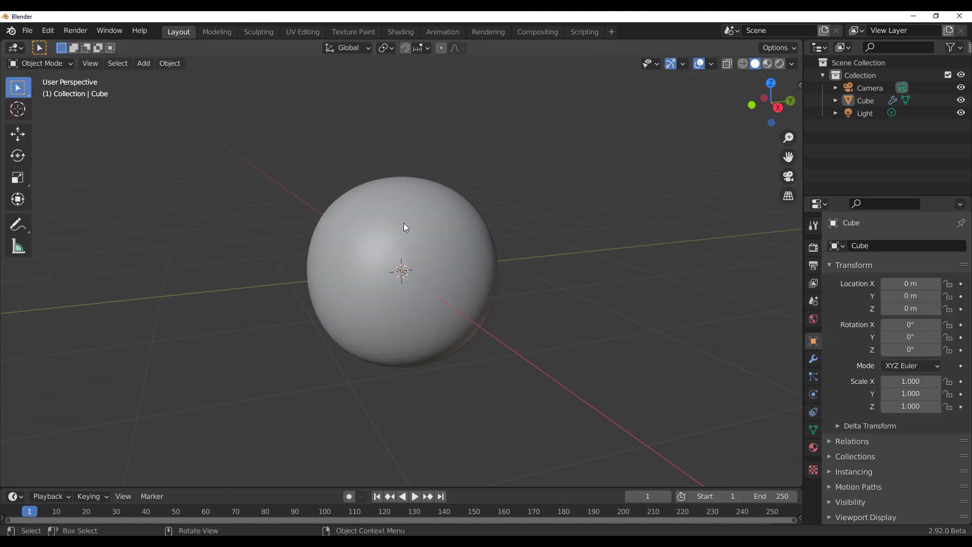
left_click(403, 226)
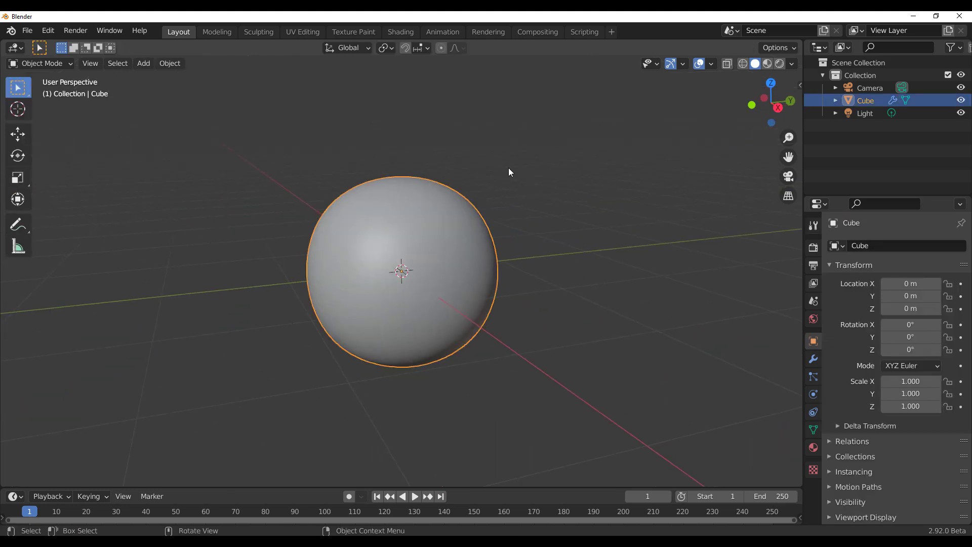
left_click(508, 170)
left_click(436, 215)
left_click(37, 63)
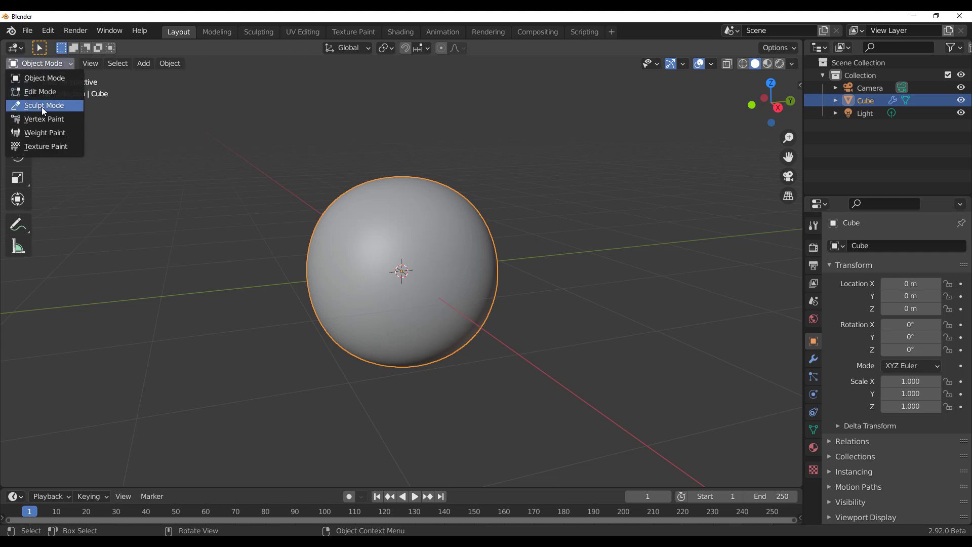
left_click(43, 107)
left_click(40, 65)
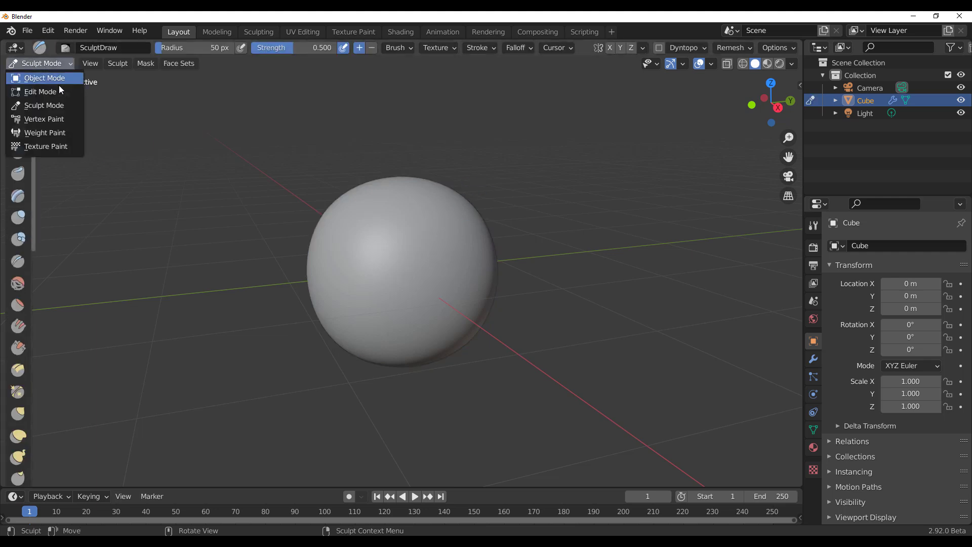
left_click(40, 75)
Step: Change the viewport's studio lighting to the bright white preset and inspect the sphere under it
left_click(791, 64)
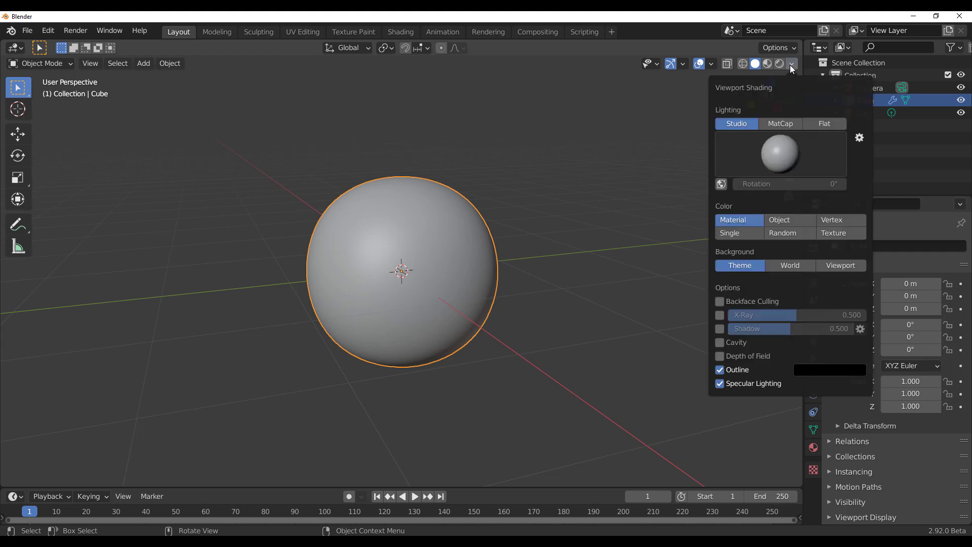
left_click(783, 151)
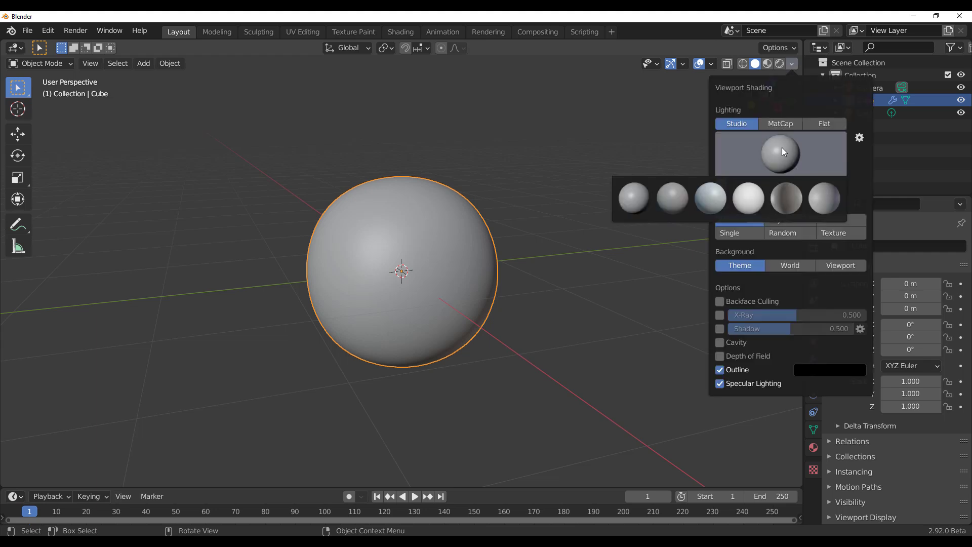
left_click(752, 193)
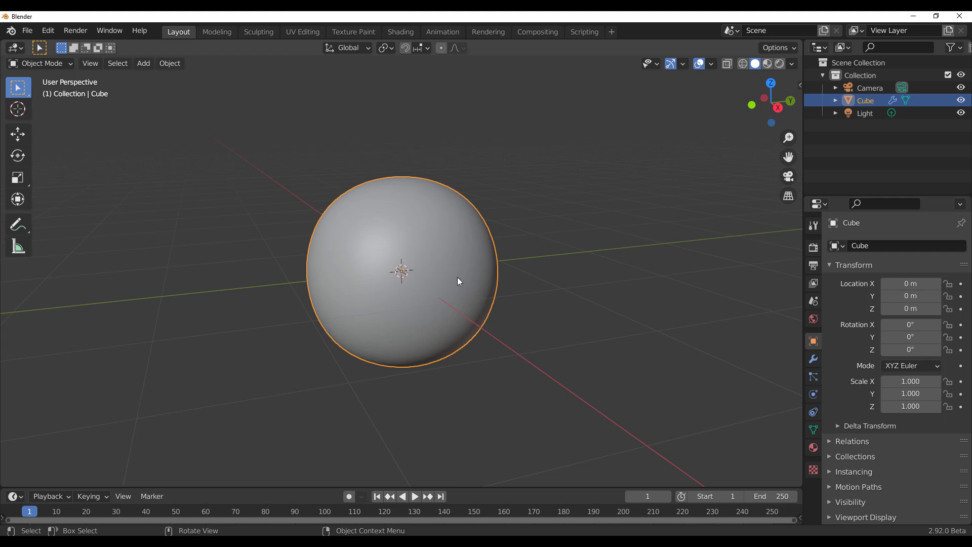
mouse_move(458, 278)
middle_mouse_down()
mouse_move(506, 334)
mouse_move(527, 433)
mouse_move(529, 344)
mouse_move(326, 387)
middle_mouse_up()
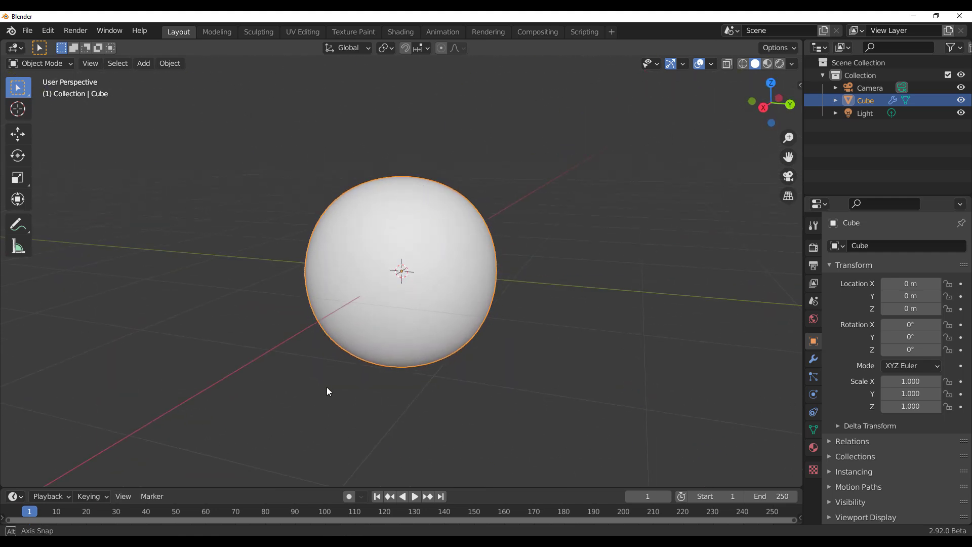
Step: Switch the white-lit sphere to Sculpt Mode and view it from a higher angle
left_click(46, 63)
left_click(32, 102)
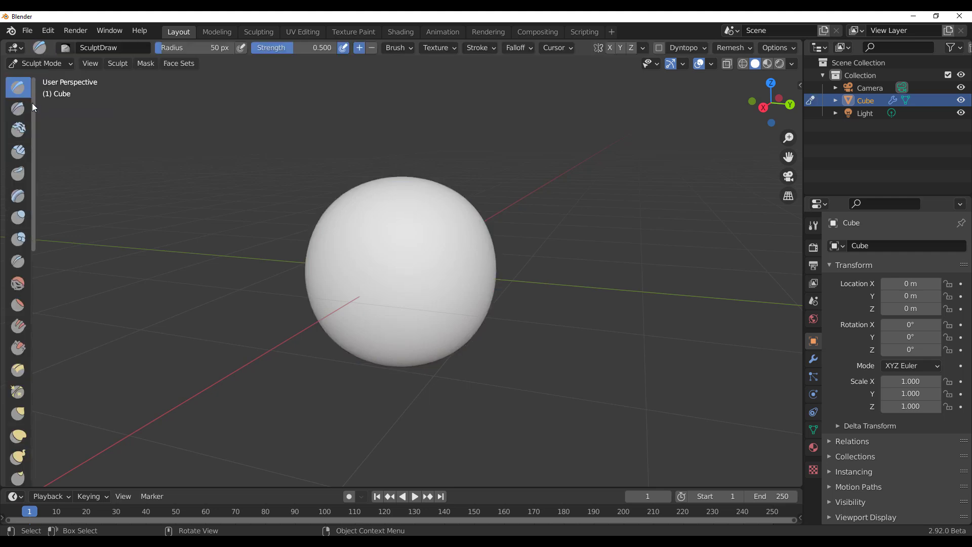
mouse_move(483, 235)
middle_mouse_down()
mouse_move(321, 291)
mouse_move(466, 241)
mouse_move(402, 260)
mouse_move(487, 257)
mouse_move(442, 233)
middle_mouse_up()
scroll(451, 245, "up", 4)
scroll(451, 245, "down", 4)
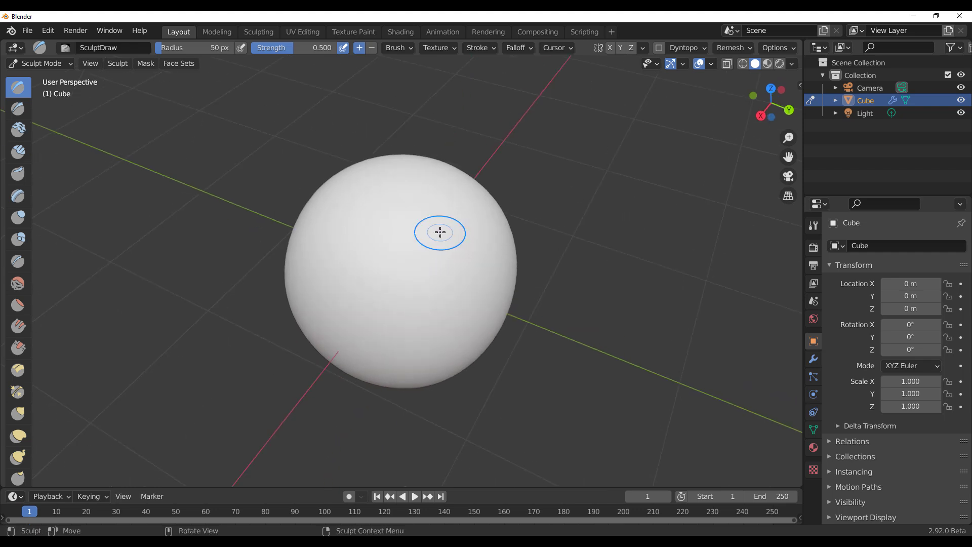
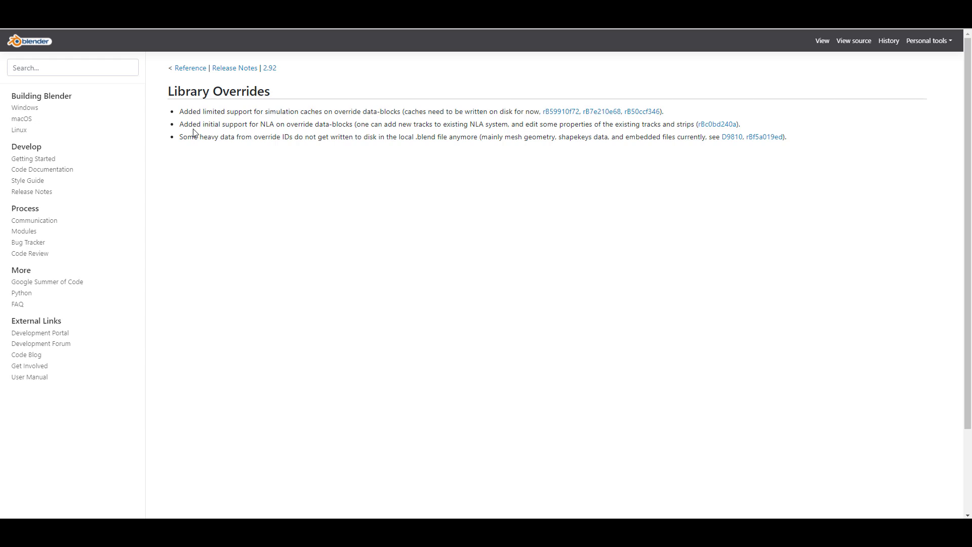
Step: Review the Sculpt and More Features pages of the Blender 2.92 release notes
left_click(270, 69)
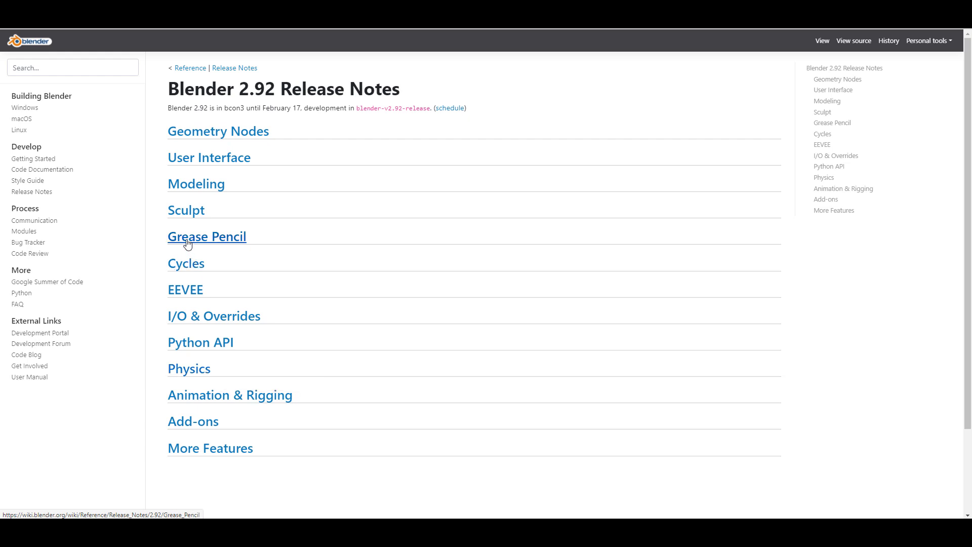
left_click(190, 212)
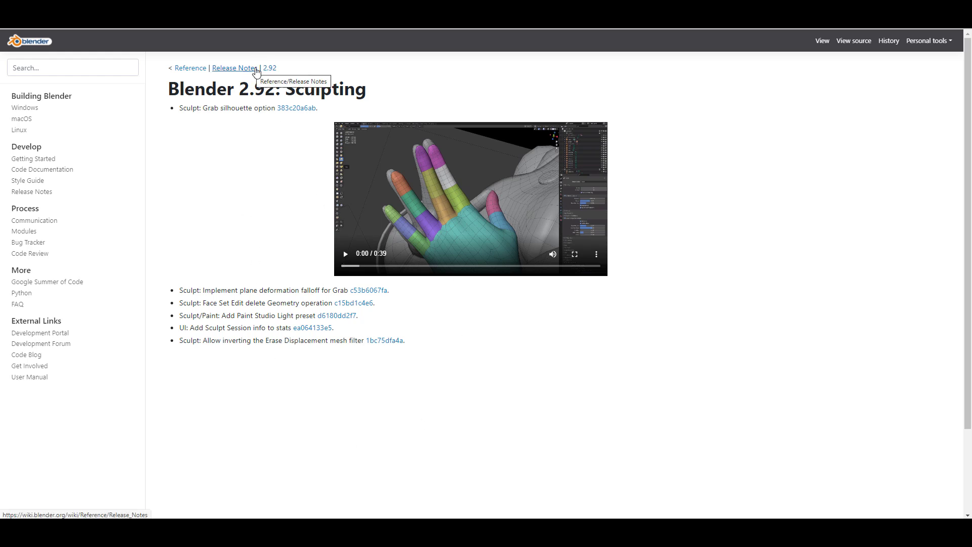
left_click(256, 73)
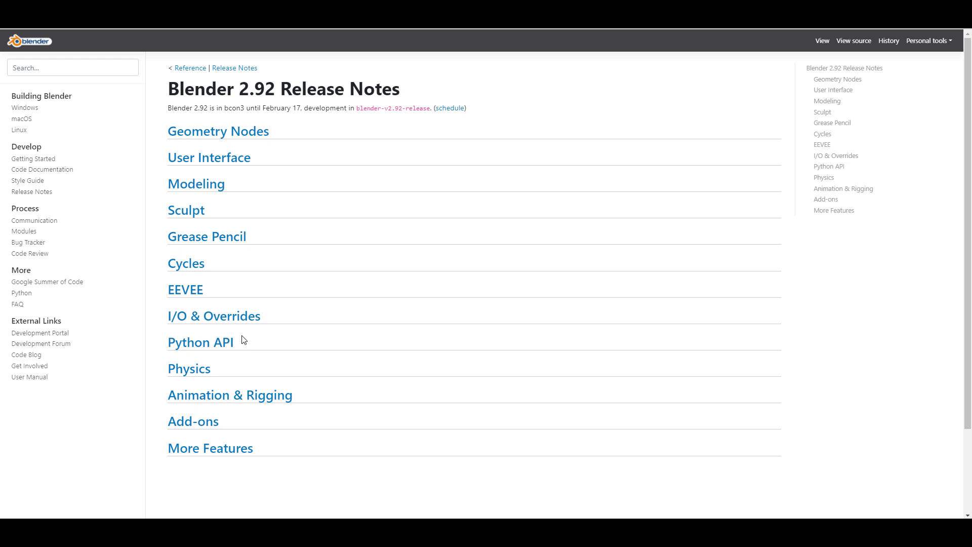
left_click(214, 448)
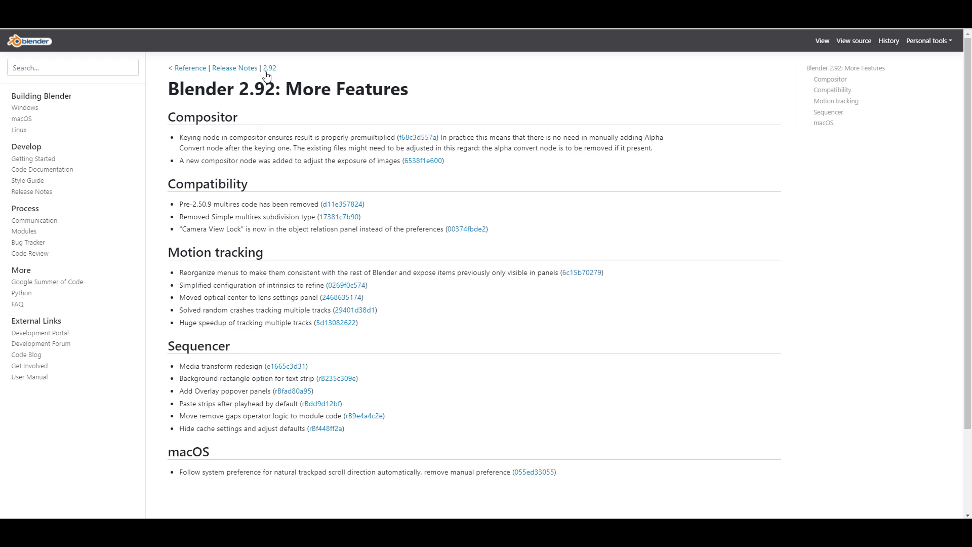
left_click(246, 73)
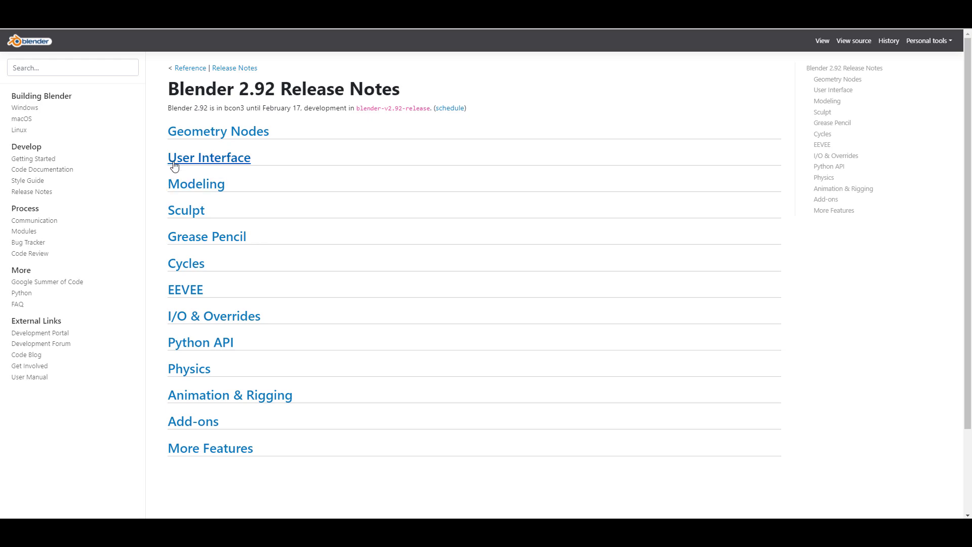
Step: Read through the Modeling page of the 2.92 release notes, including its Tools and Modifiers sections, and return to the overview
left_click(187, 184)
scroll(224, 239, "down", 4)
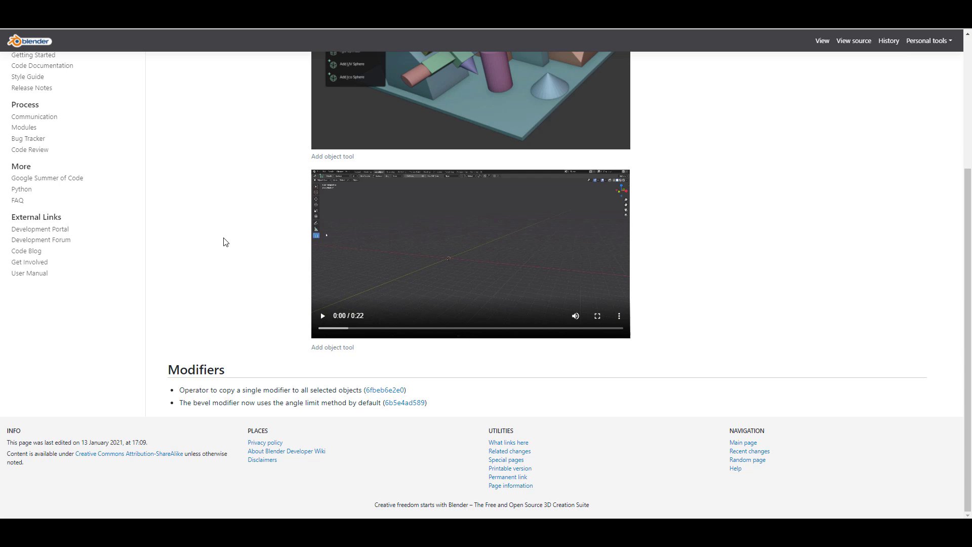
scroll(225, 242, "up", 4)
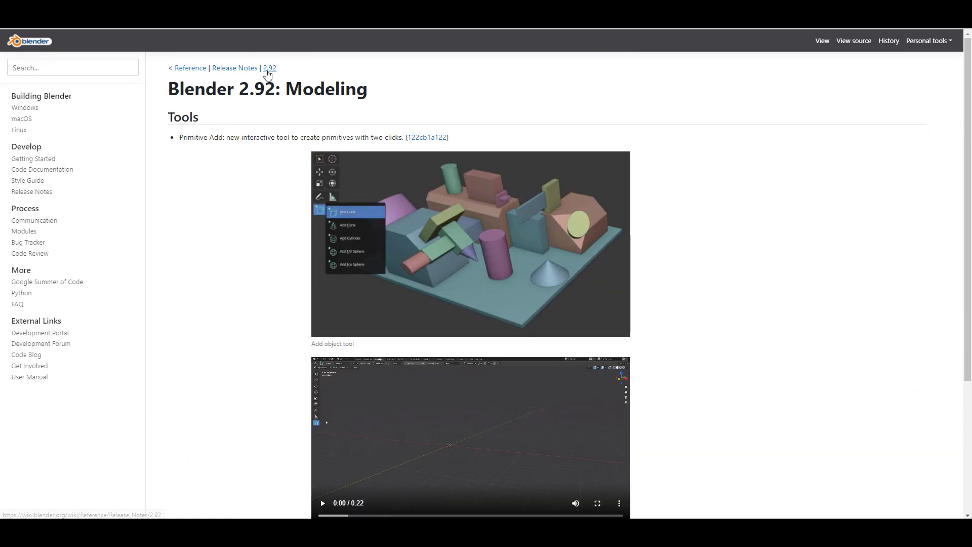
left_click(268, 68)
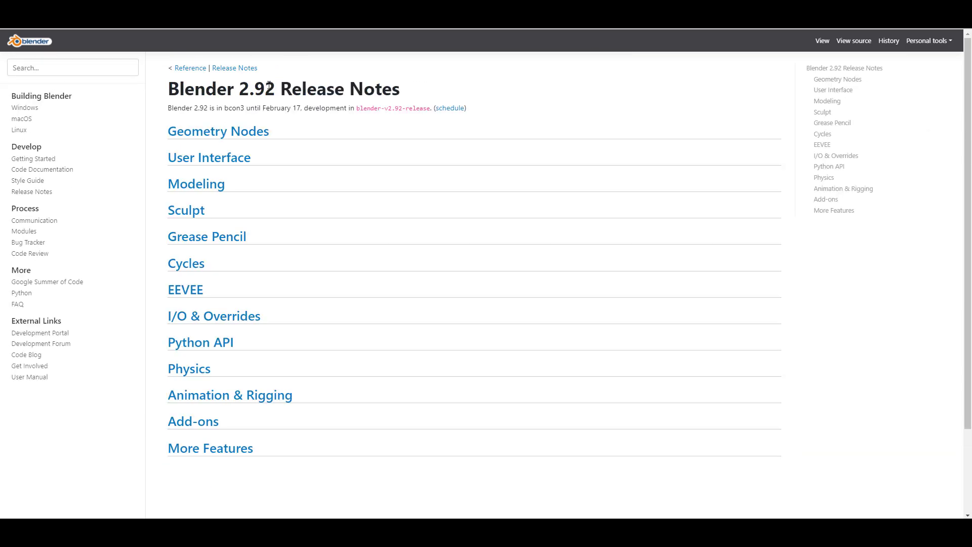
Step: Read the Physics page of the 2.92 release notes, covering fluid simulation, sparse grid caching and viscosity, and return to the overview
left_click(203, 193)
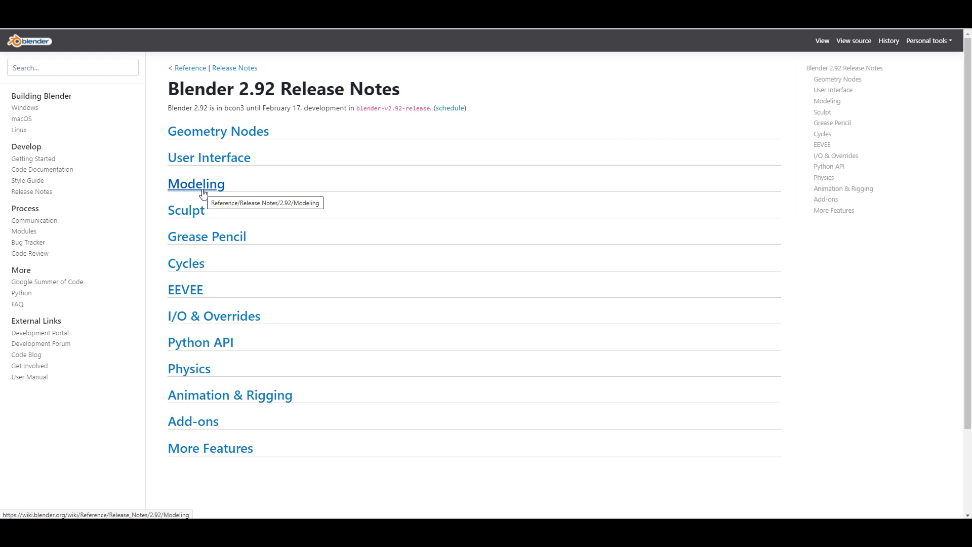
left_click(200, 370)
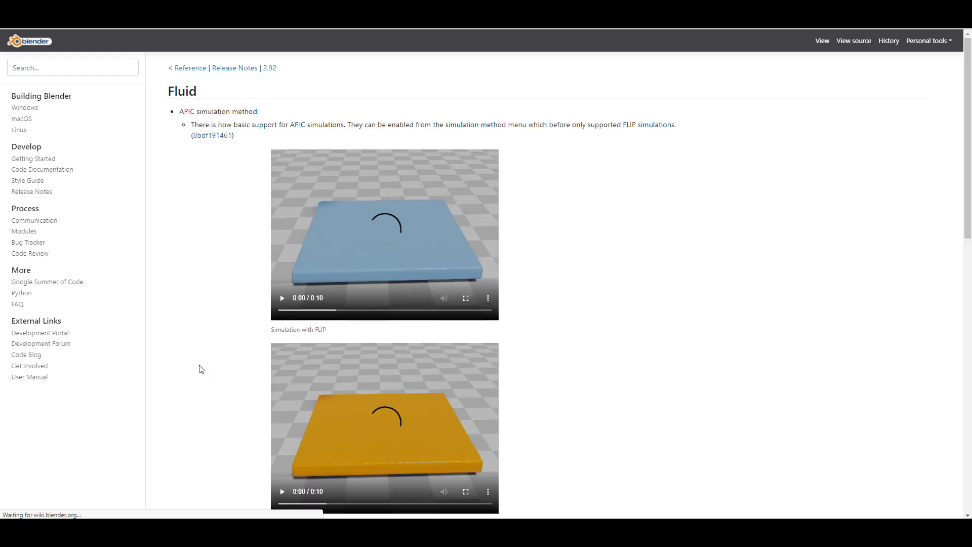
scroll(243, 213, "down", 10)
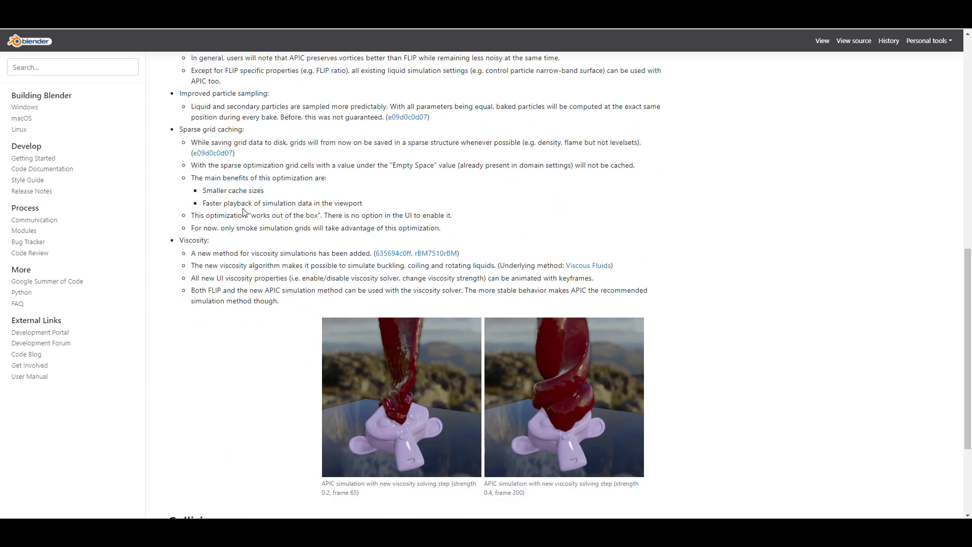
scroll(244, 213, "up", 3)
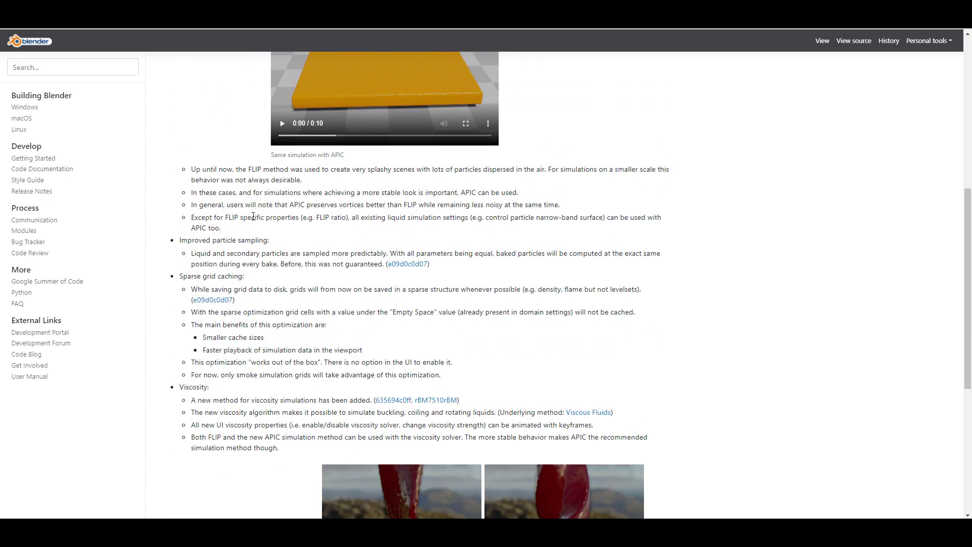
scroll(279, 248, "down", 2)
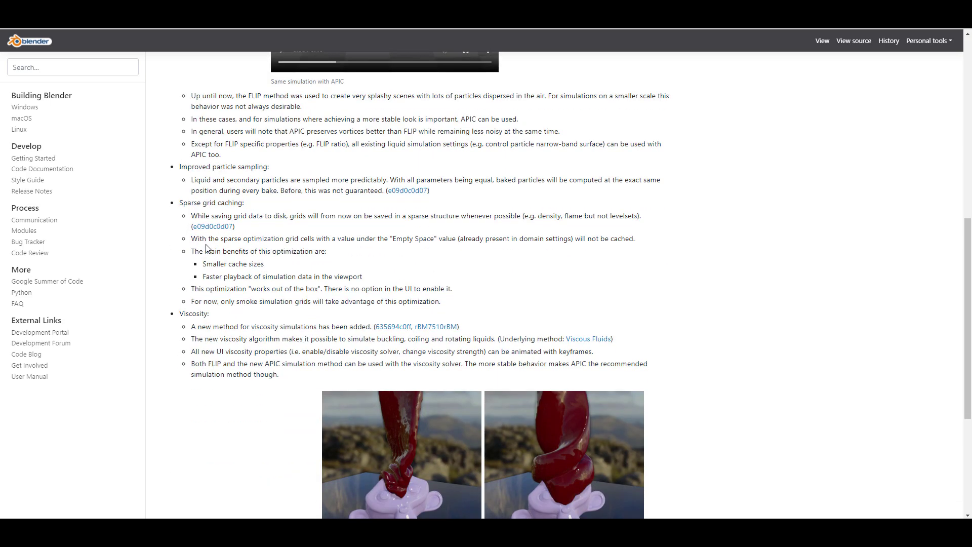
scroll(206, 248, "up", 9)
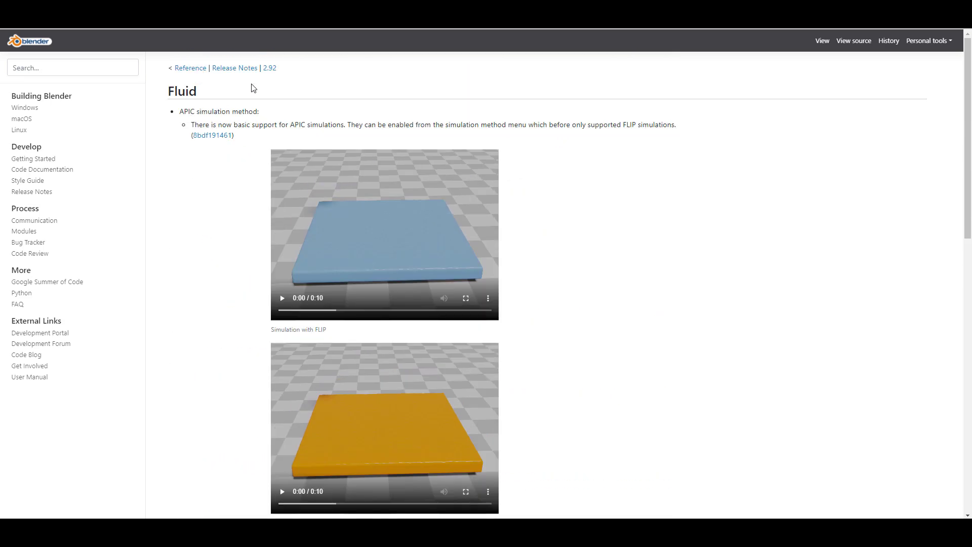
left_click(237, 69)
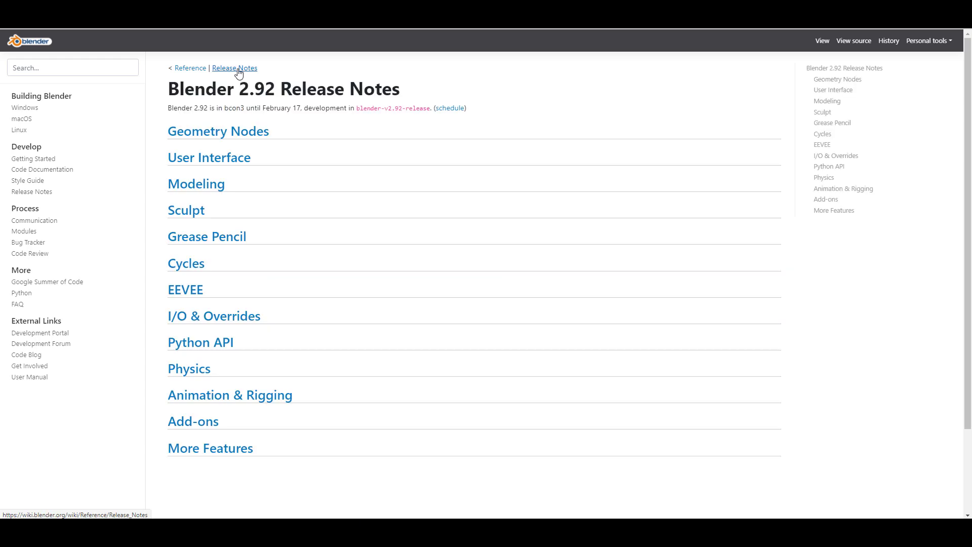
Step: Review the EEVEE page and the Cycles page of the 2.92 release notes
left_click(193, 292)
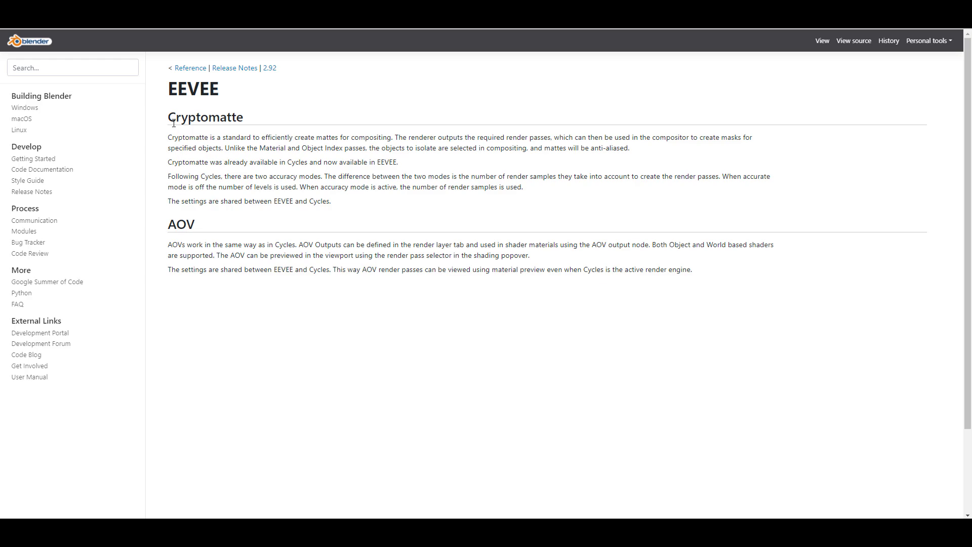
left_click(269, 69)
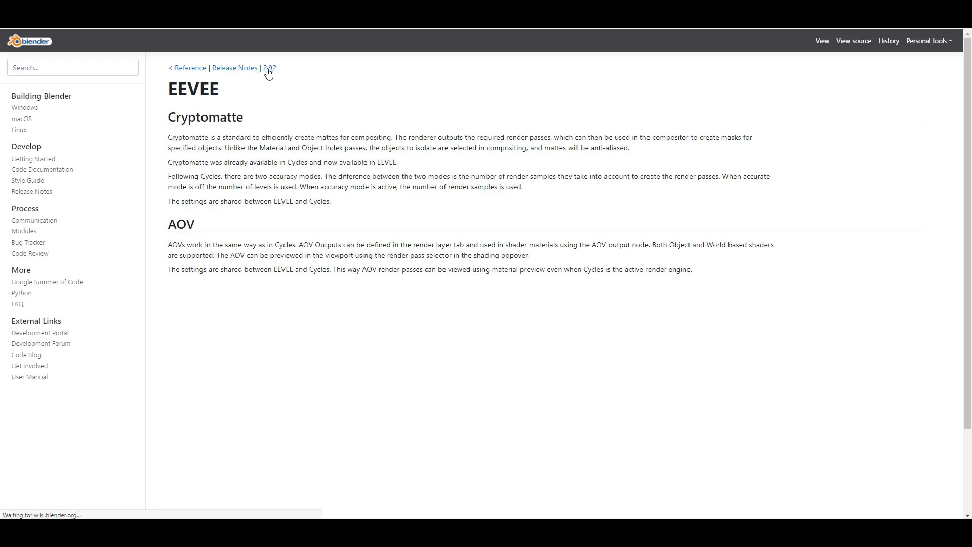
left_click(200, 262)
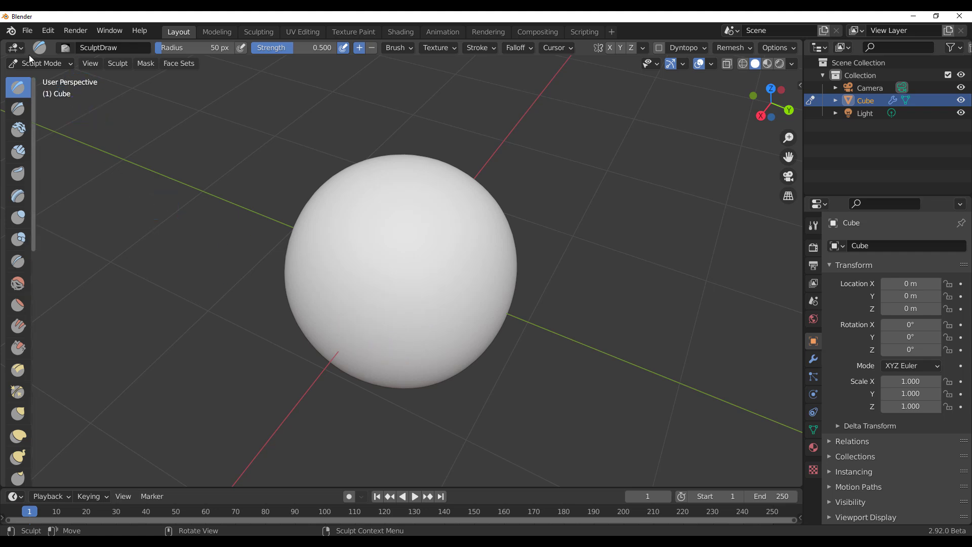
Step: Switch back to Blender, put the sphere in Object Mode and delete it
left_click(36, 64)
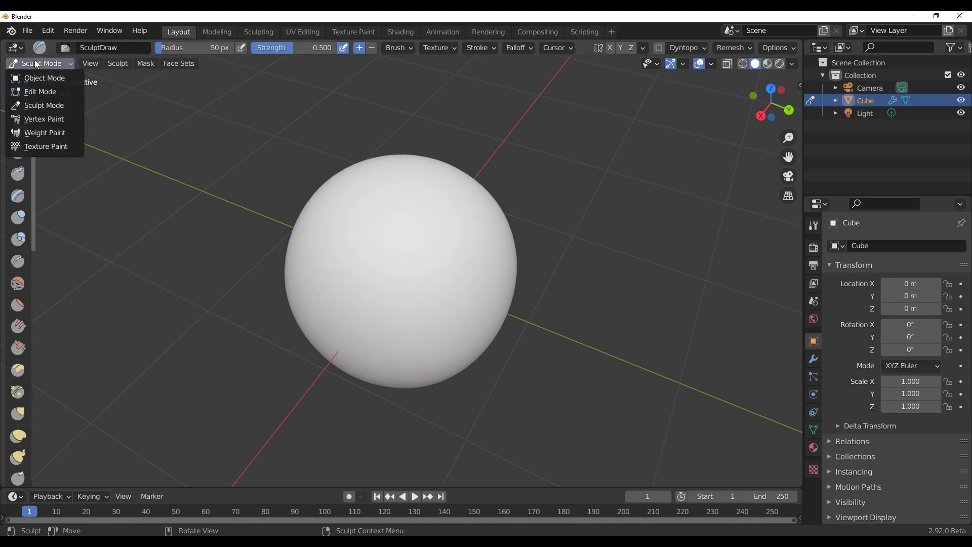
left_click(43, 78)
key("Delete")
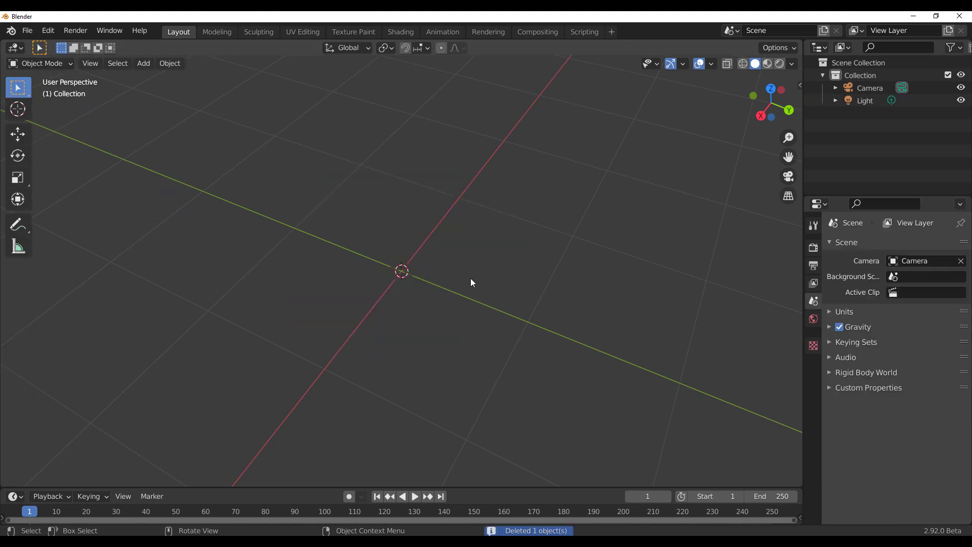
Step: Add a mesh cube at the centre of the empty scene
middle_click_drag(395, 226, 405, 308)
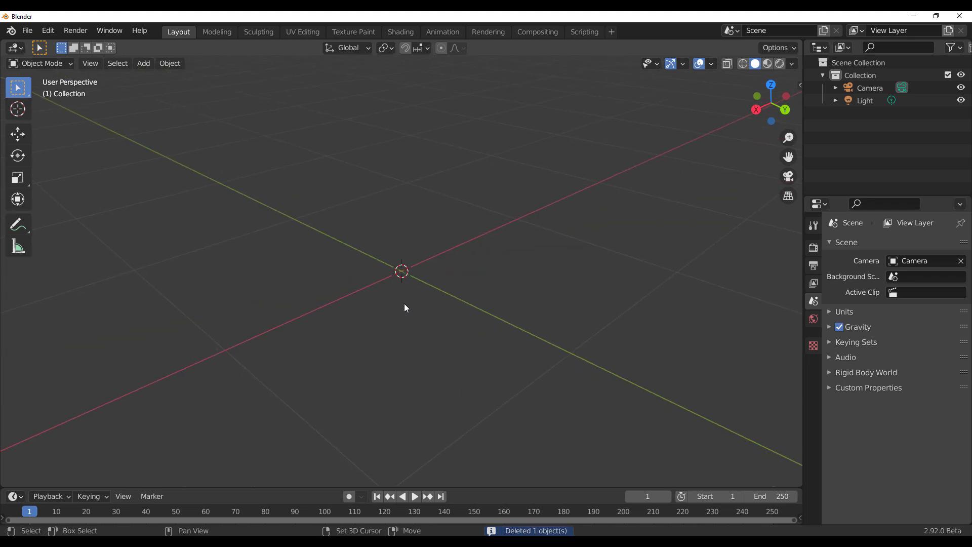
key("shift+a")
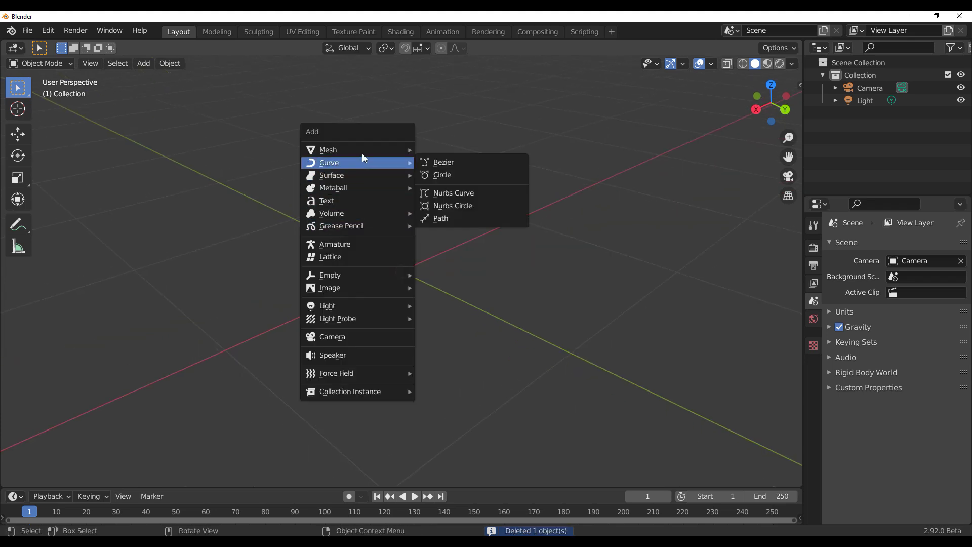
mouse_move(402, 157)
left_click(456, 163)
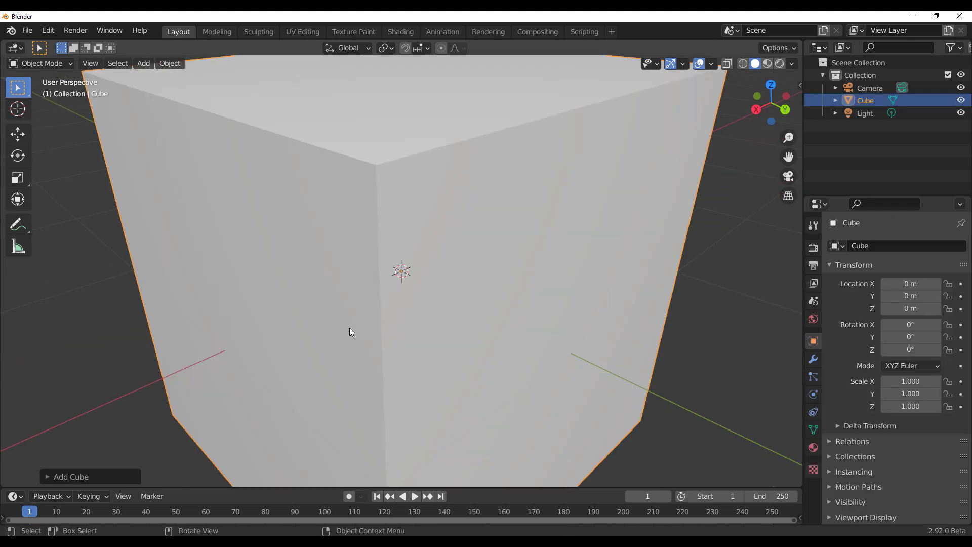
scroll(351, 332, "down", 3)
Step: Enlarge the timeline area to nearly half the window height and change it to the Shader Editor
left_click_drag(311, 486, 326, 290)
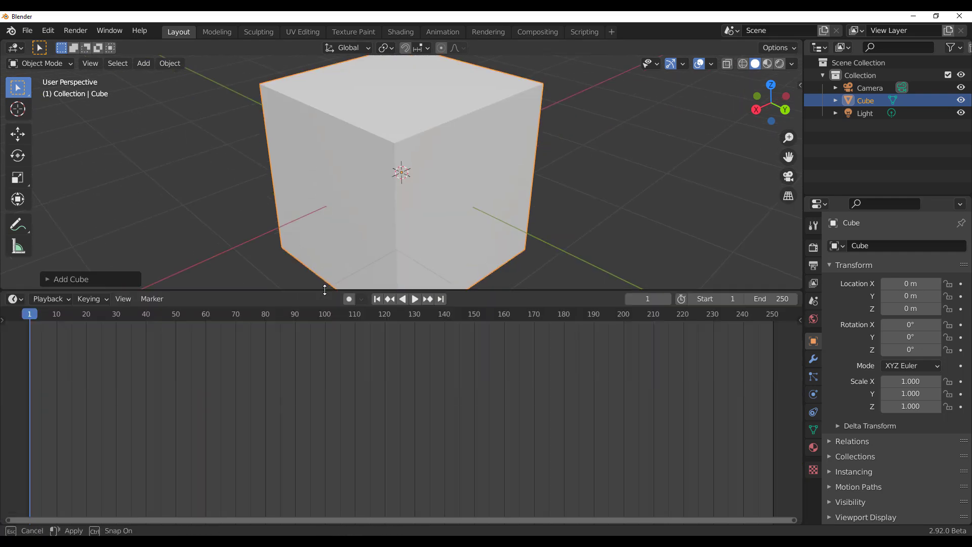
left_click(14, 298)
left_click(41, 417)
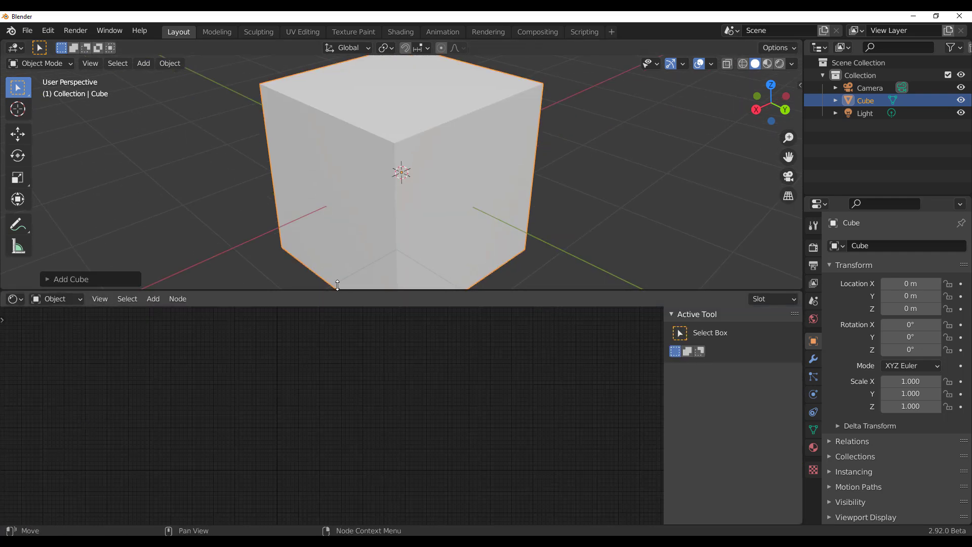
middle_click_drag(336, 282, 333, 295)
Step: Select the cube and create a new material for it
left_click(373, 199)
left_click(501, 223)
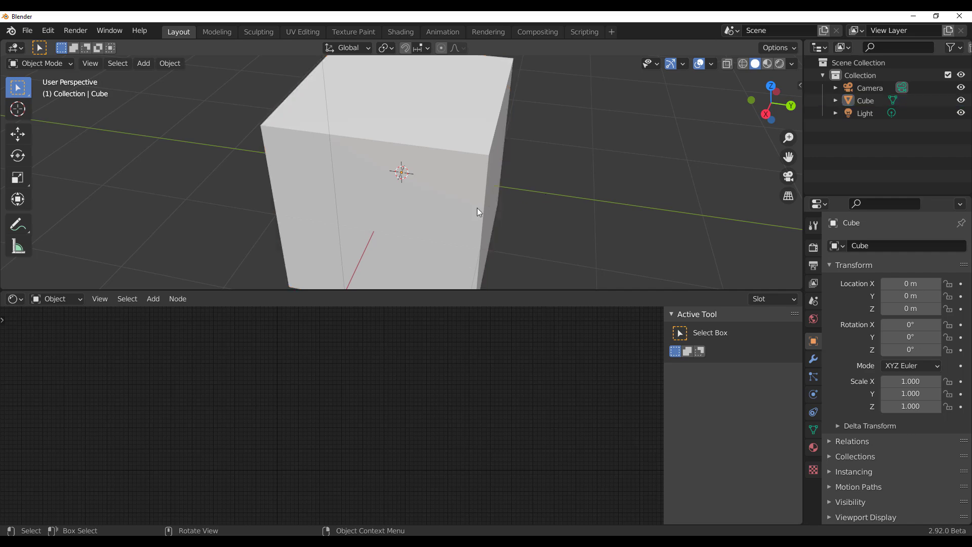
left_click(477, 207)
left_click(813, 447)
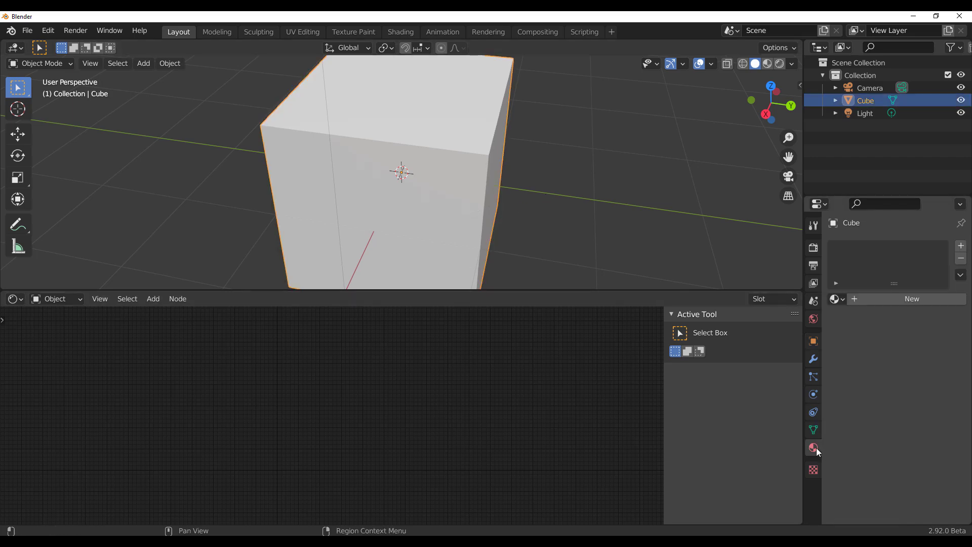
left_click(885, 299)
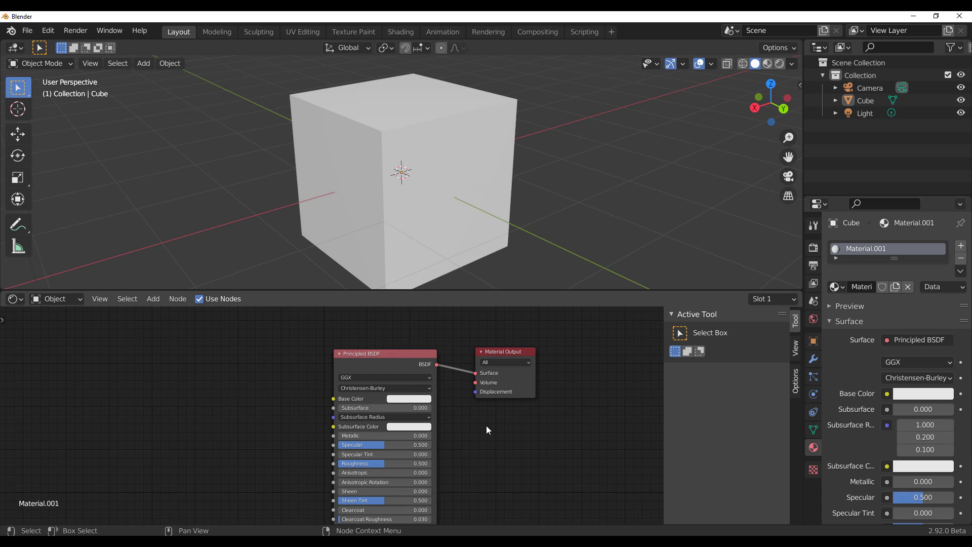
Step: Examine the header and socket colours of the new material's Principled BSDF and Material Output nodes
middle_click_drag(489, 432, 502, 455)
middle_click_drag(405, 208, 420, 204)
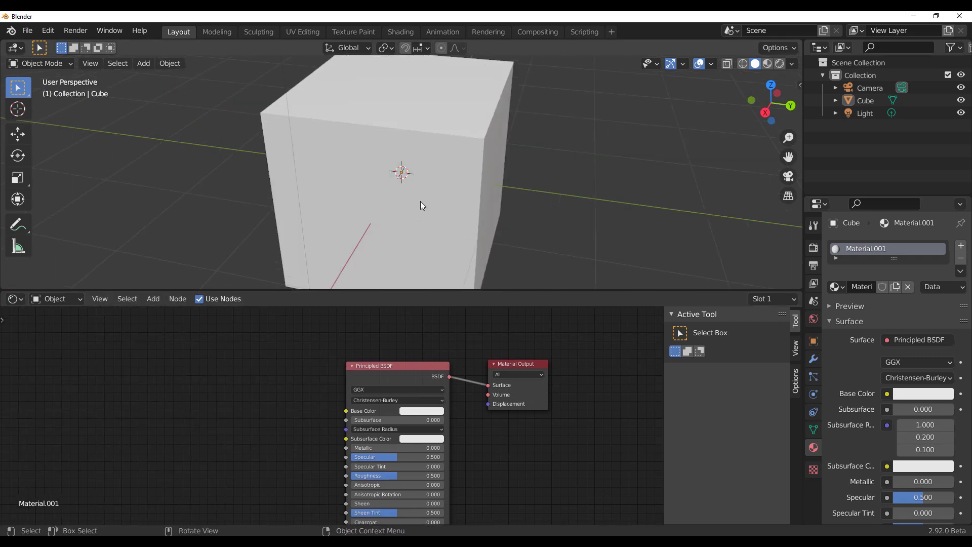
scroll(421, 204, "down", 3)
scroll(517, 441, "up", 2)
scroll(500, 374, "up", 2)
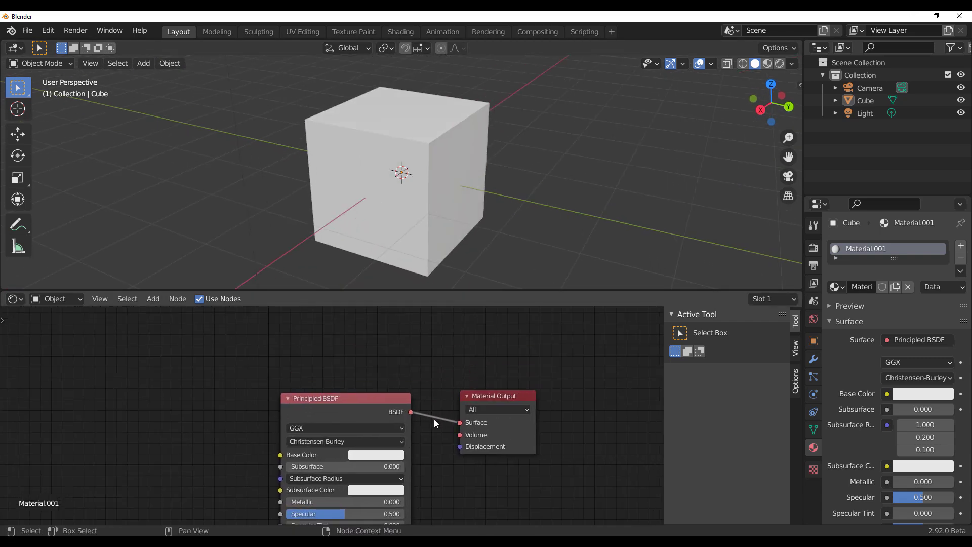
middle_click_drag(476, 415, 430, 375)
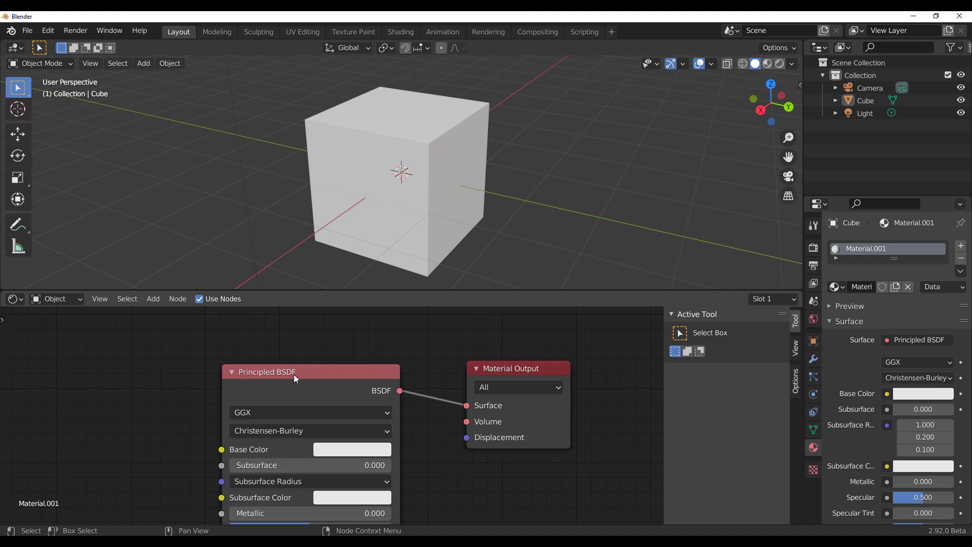
left_click_drag(306, 374, 313, 373)
left_click_drag(509, 379, 502, 369)
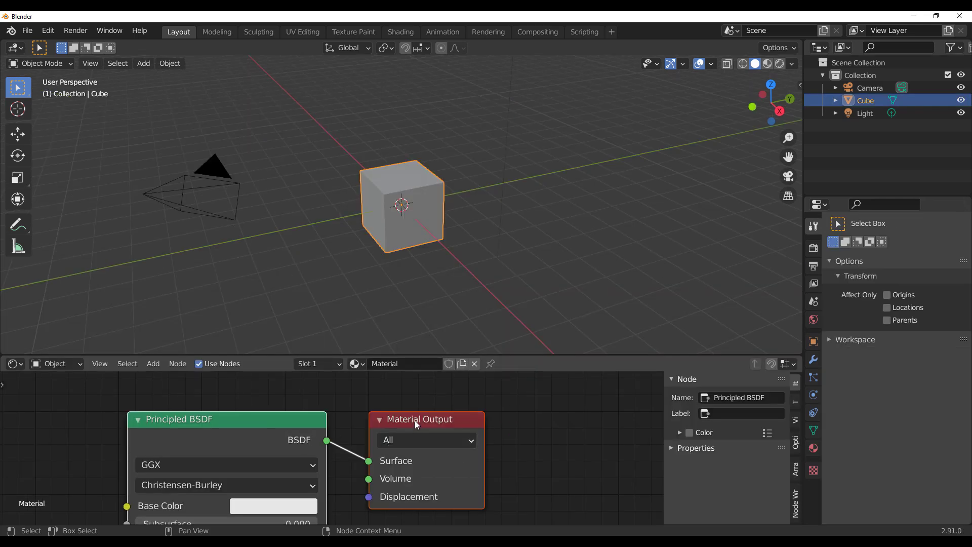
Step: Compare the shader nodes' socket colours in Blender 2.91 with those in the 2.92 window
middle_click_drag(325, 439, 393, 429)
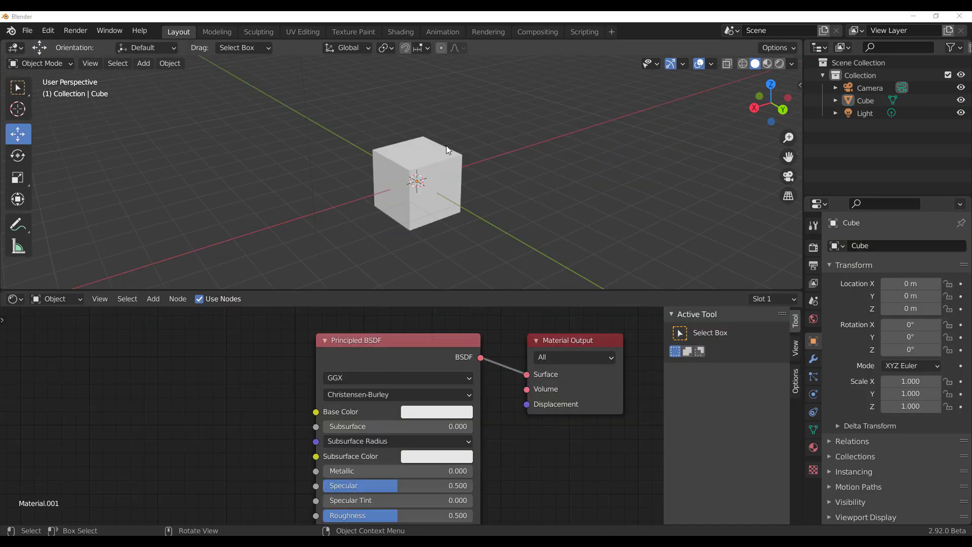
left_click(447, 148)
scroll(439, 226, "up", 2)
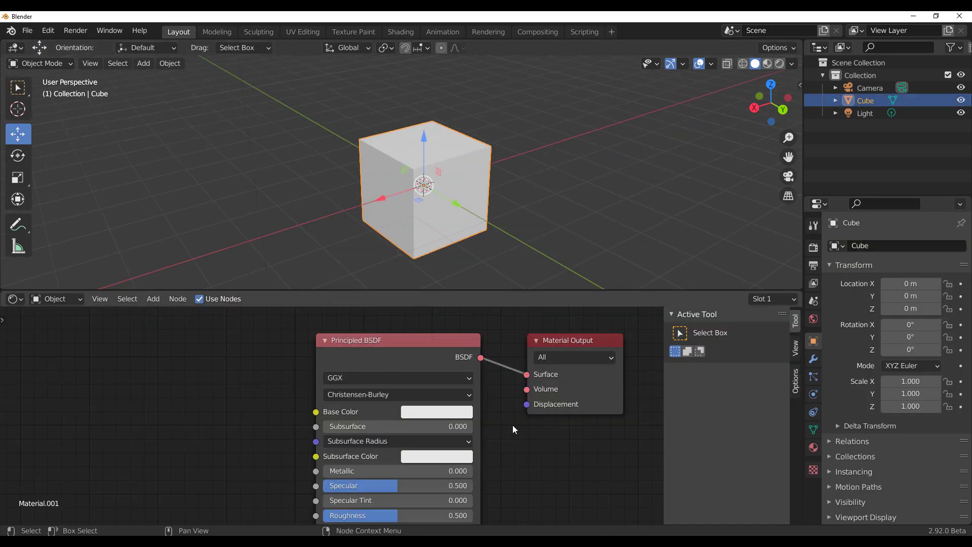
Step: Inspect the Principled BSDF node's inputs down to Emission Strength, Alpha and Tangent in the 2.92 Shader Editor
middle_click_drag(518, 430, 472, 421)
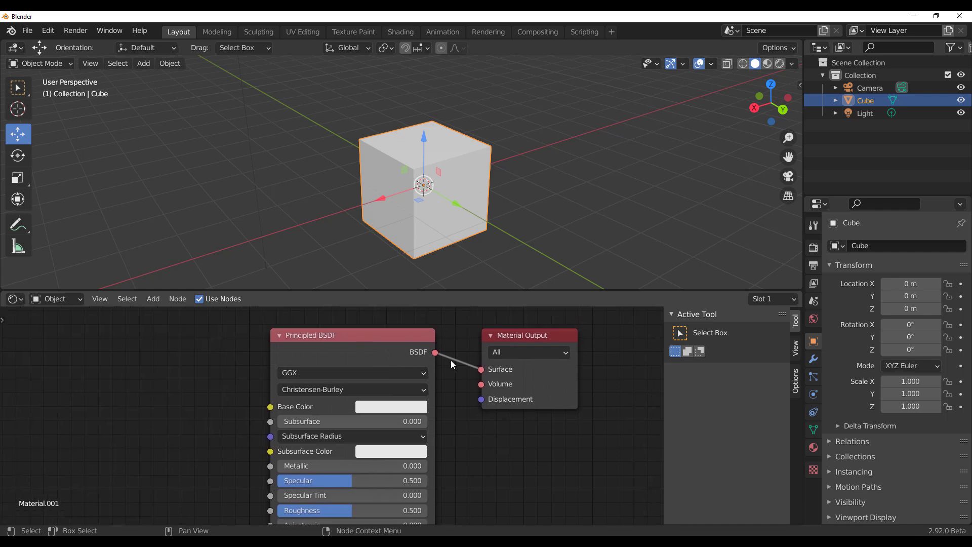
middle_click_drag(193, 425, 280, 366)
scroll(224, 414, "down", 3)
middle_click_drag(224, 414, 285, 316)
scroll(343, 400, "down", 3, "shift")
scroll(354, 402, "up", 2)
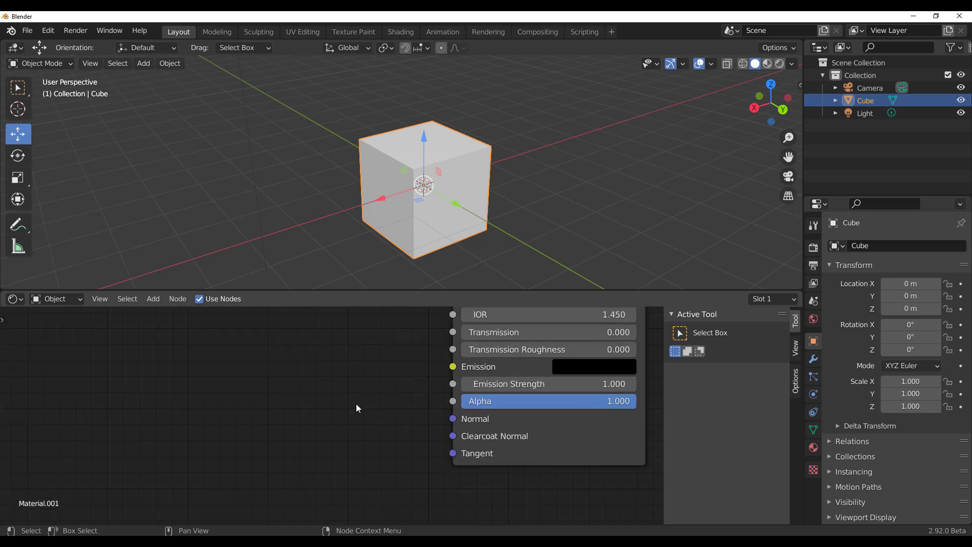
Step: Add a Bevel node and connect its Normal output to the Principled BSDF's Normal input
middle_click_drag(357, 403, 312, 388)
key("shift+a")
key("Escape")
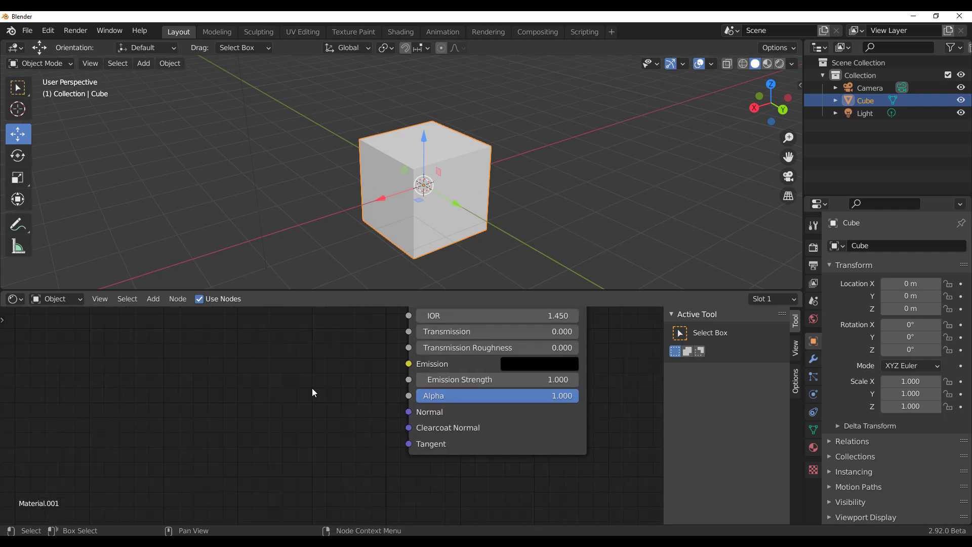
key("shift+a")
left_click(312, 388)
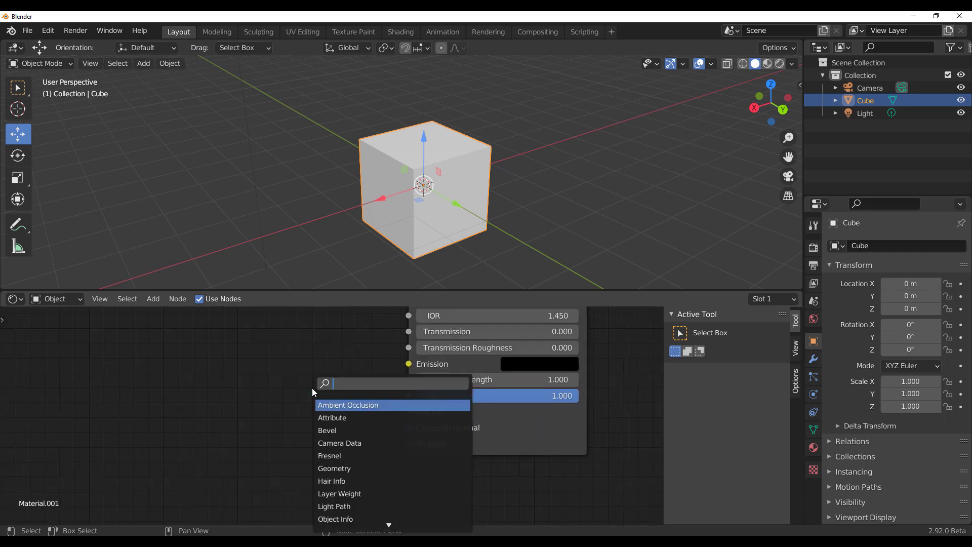
type("be")
key("Return")
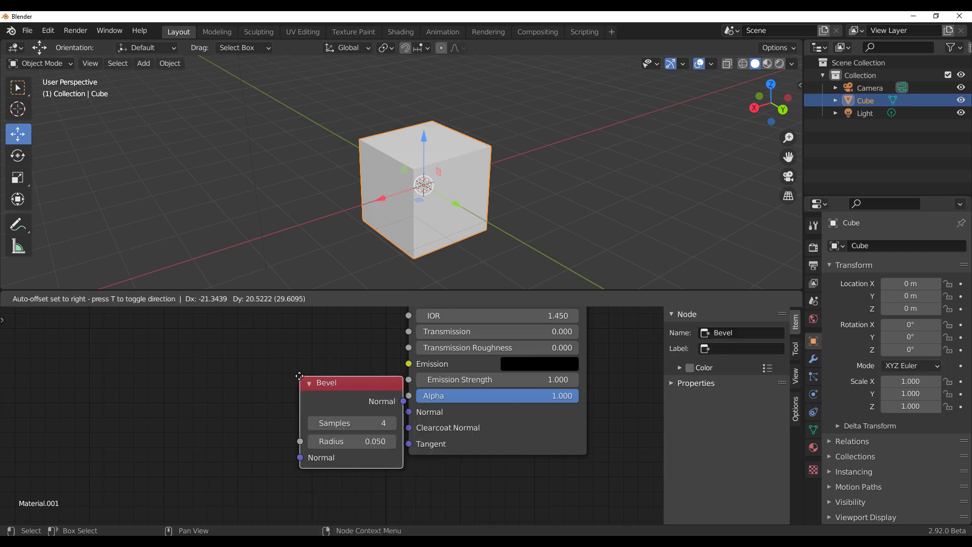
left_click(230, 343)
left_click_drag(335, 369, 409, 411)
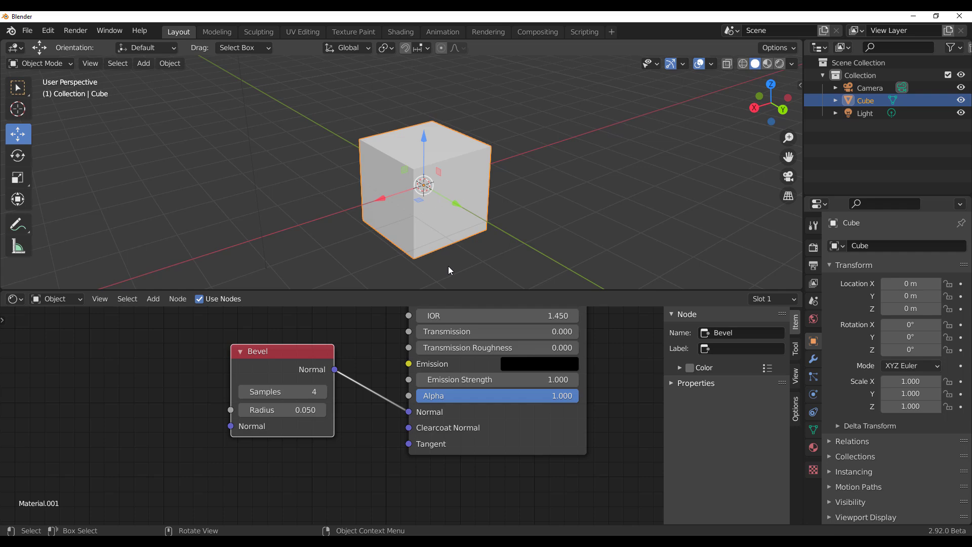
Step: Switch the 3D viewport to rendered shading and check the cube's edges up close
left_click(780, 67)
scroll(409, 157, "up", 5)
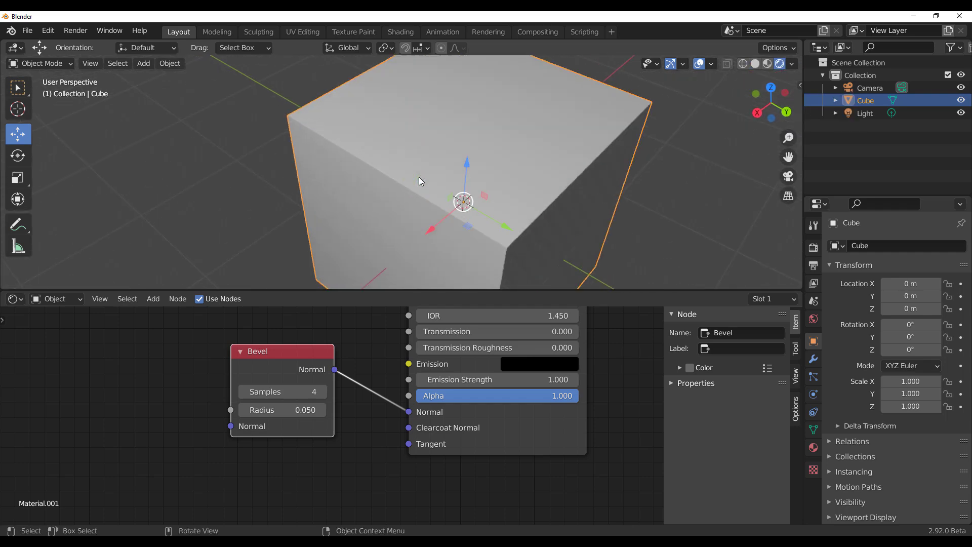
scroll(476, 187, "down", 3)
scroll(453, 184, "up", 2)
scroll(453, 183, "up", 3)
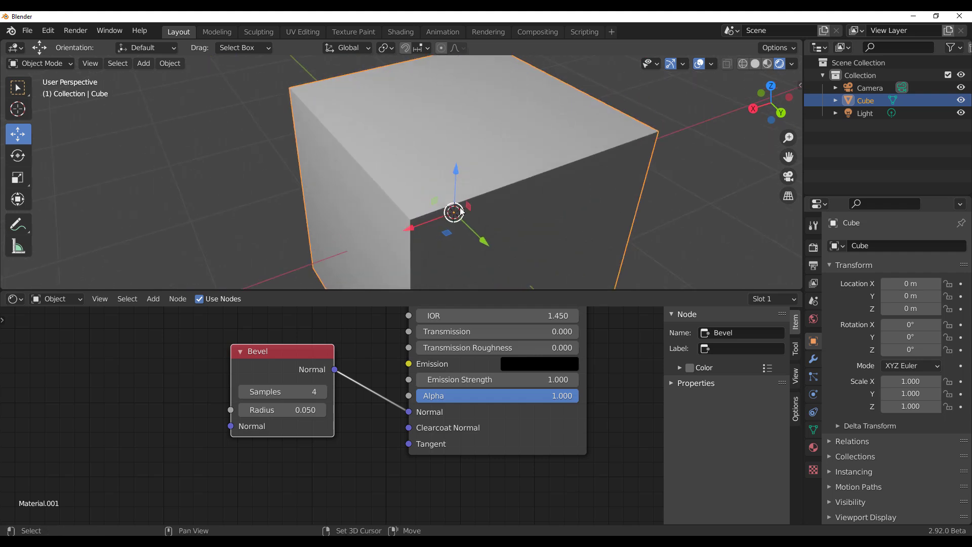
Step: Add a plane mesh and scale it up to about 5.16 as a floor under the cube
key("shift+a")
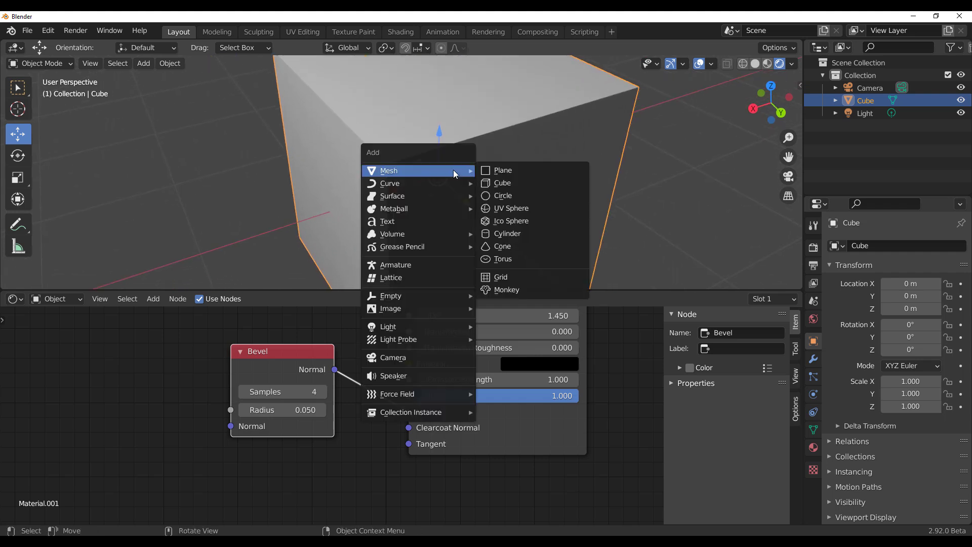
left_click(524, 170)
scroll(525, 169, "down", 5)
key("s")
left_click(623, 253)
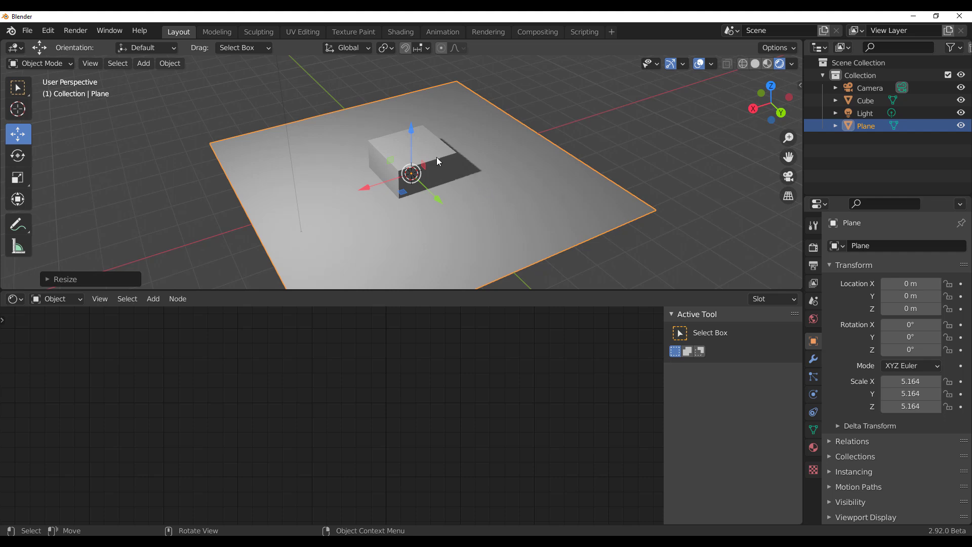
Step: Select the cube and set its Z location to 1 m
left_click(437, 158)
left_click(910, 308)
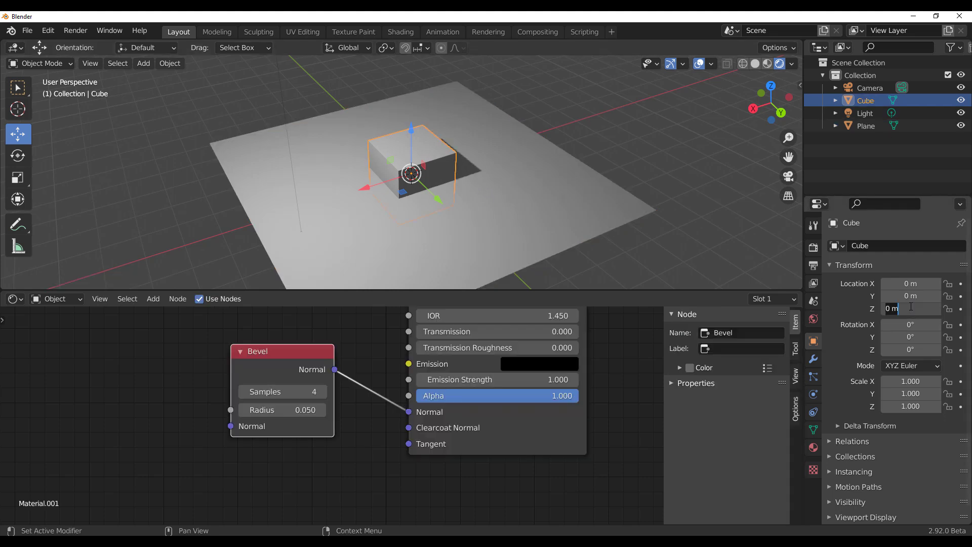
type("1")
key("Return")
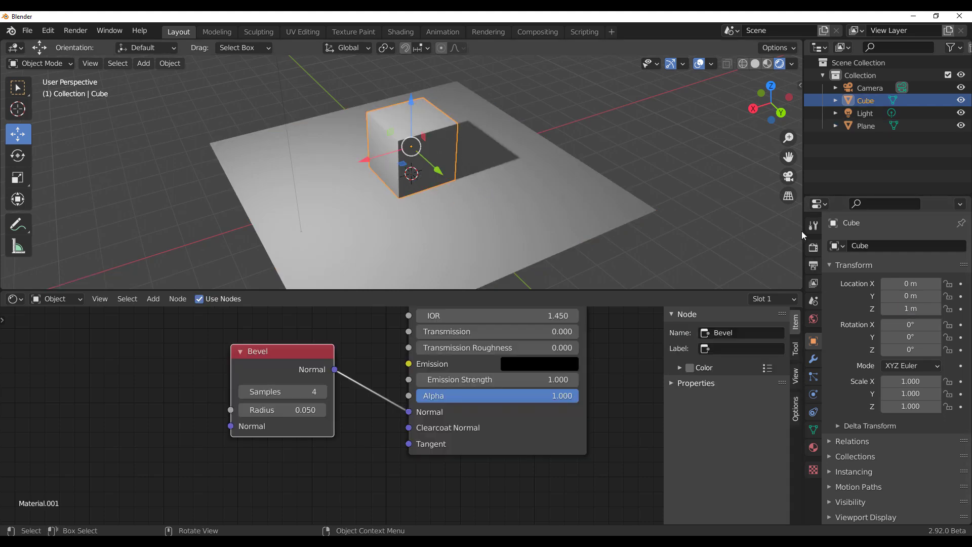
Step: Set the render engine to Cycles and check the cube's corner in the rendered viewport
left_click(812, 247)
left_click(927, 246)
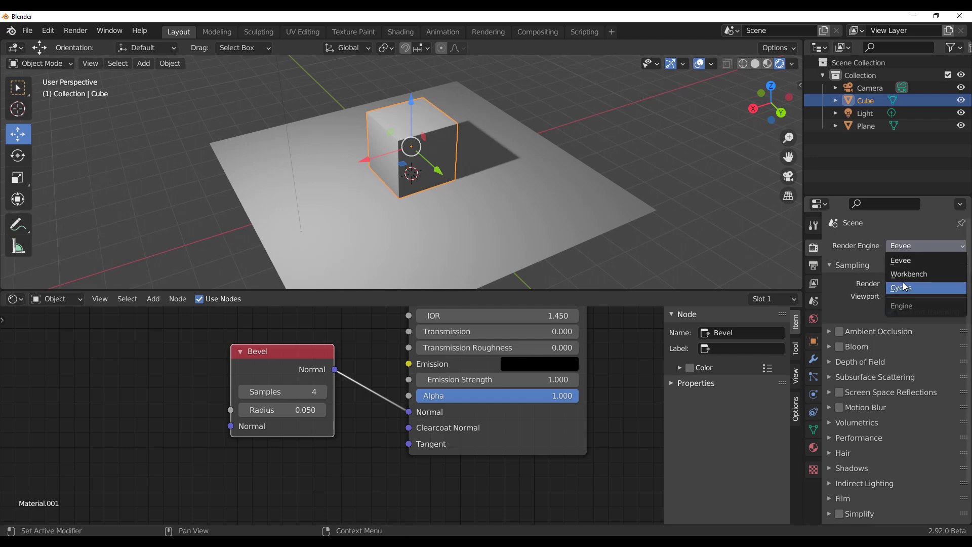
left_click(909, 293)
middle_click_drag(364, 156, 414, 125)
scroll(414, 126, "up", 4)
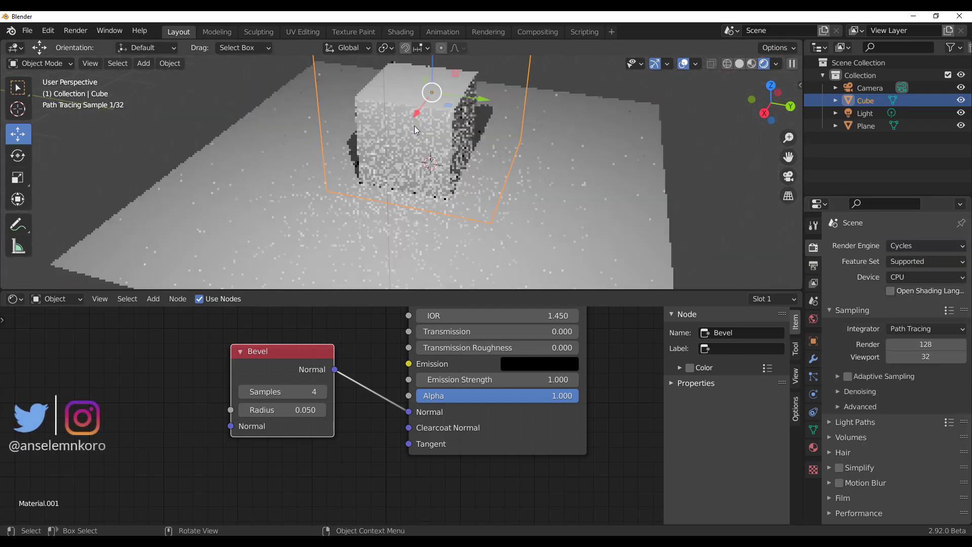
scroll(414, 126, "up", 1)
middle_click_drag(555, 107, 387, 156, "shift")
scroll(387, 156, "up", 4)
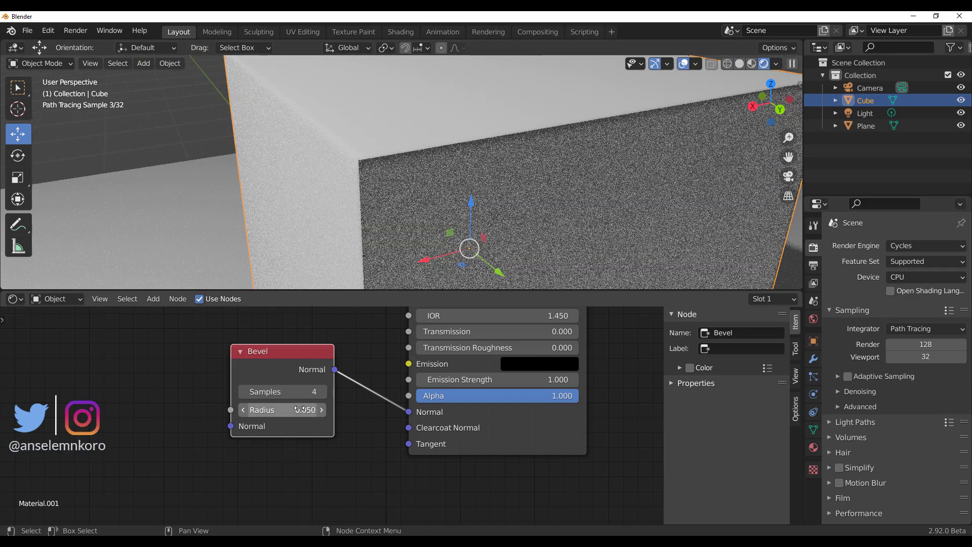
Step: Set the Bevel node's samples to 5 and its radius to 0.01
left_click(322, 391)
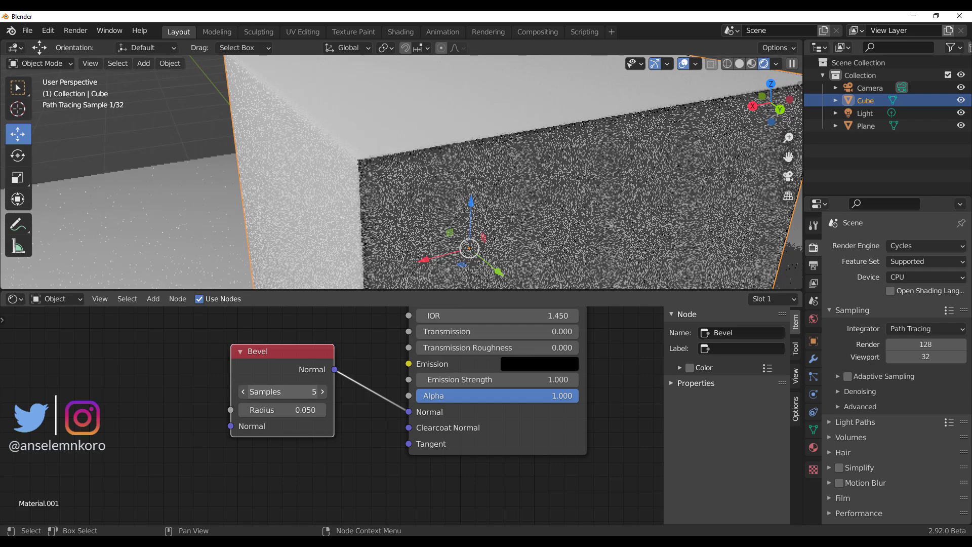
left_click(286, 414)
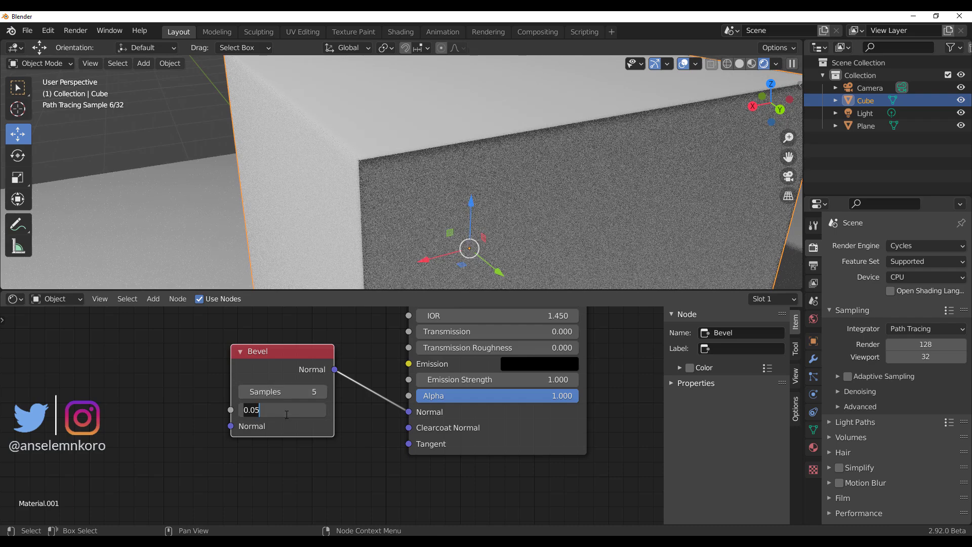
type("0.01")
key("Return")
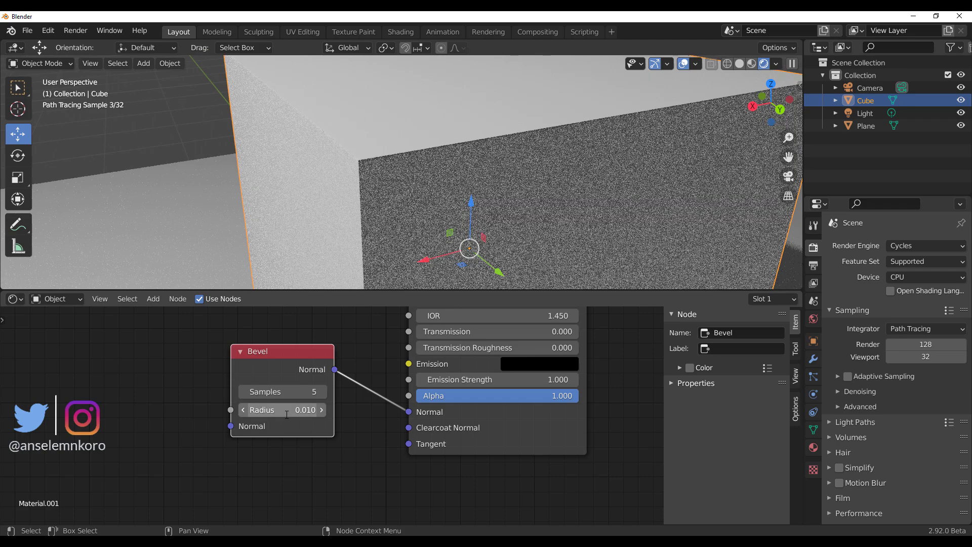
Step: Set the Bevel node's radius to 0.08 and inspect the cube's rendered edges
left_click(286, 413)
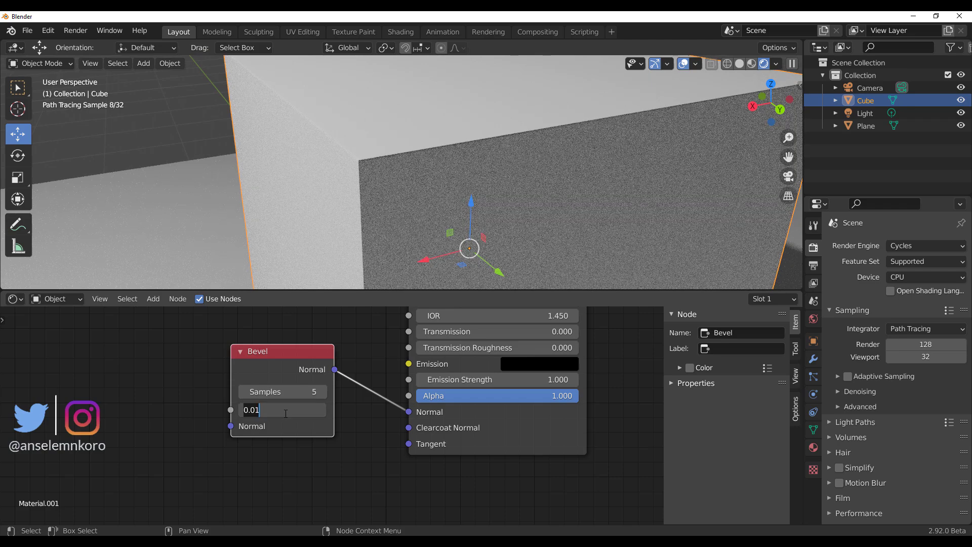
type("0.08")
key("Return")
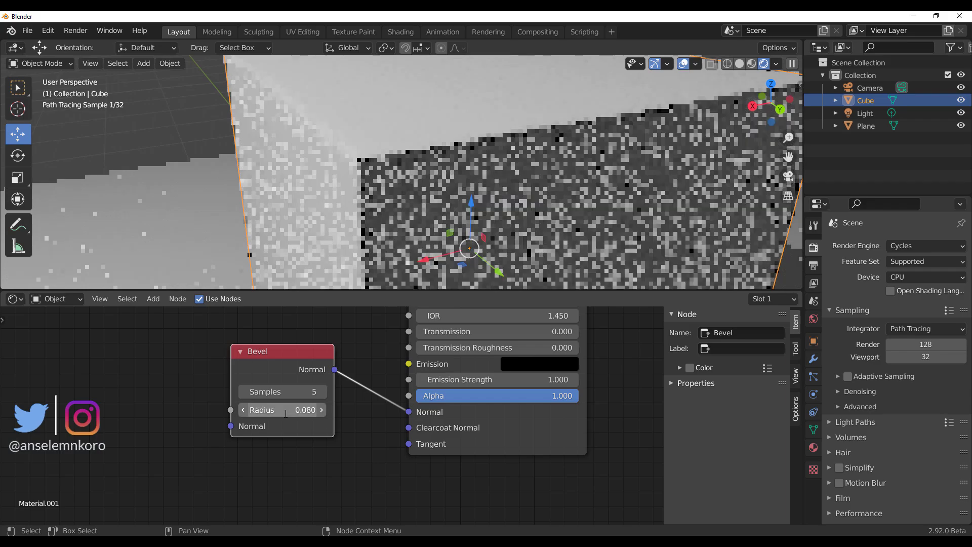
scroll(286, 414, "up", 1)
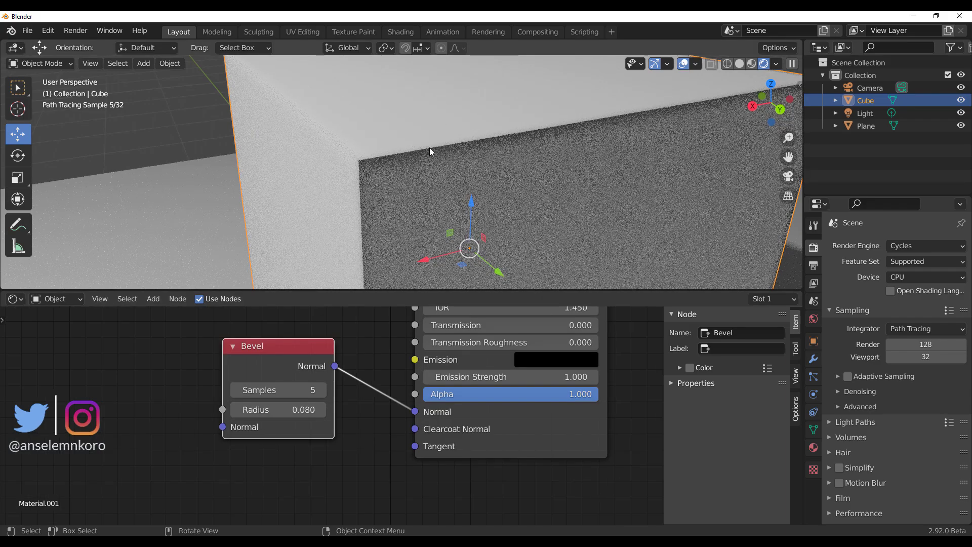
scroll(429, 149, "down", 5)
middle_click_drag(428, 149, 461, 146)
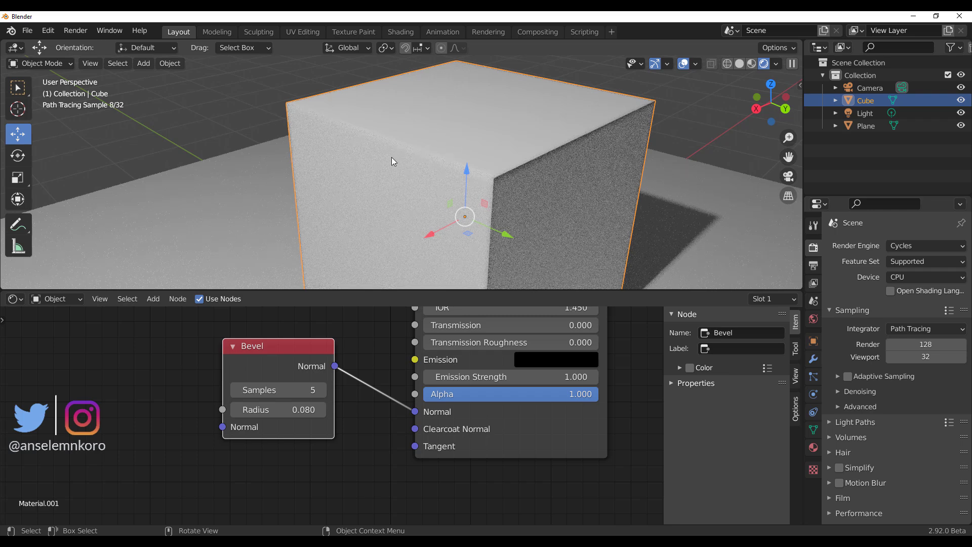
Step: Set the Cycles render device to GPU Compute and inspect the beveled edges from several angles
left_click(935, 278)
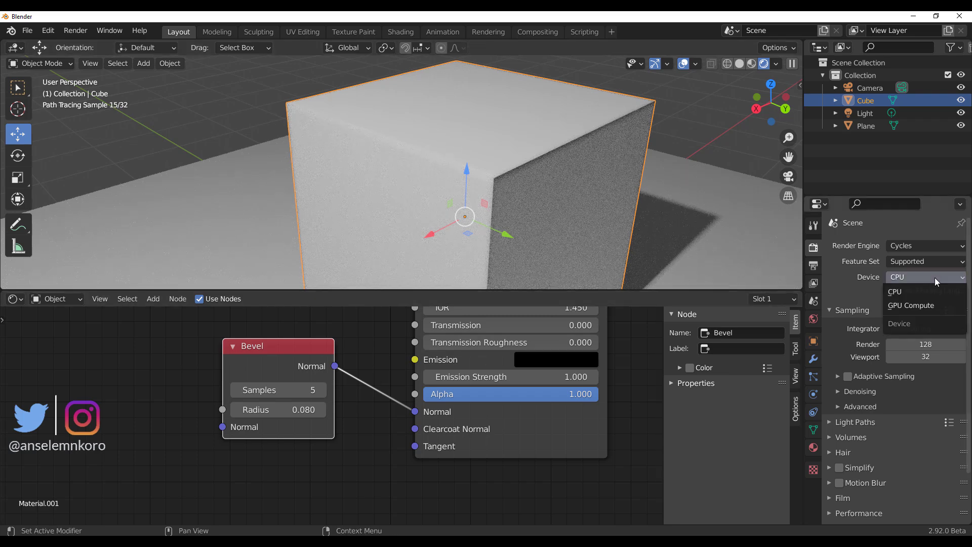
left_click(913, 304)
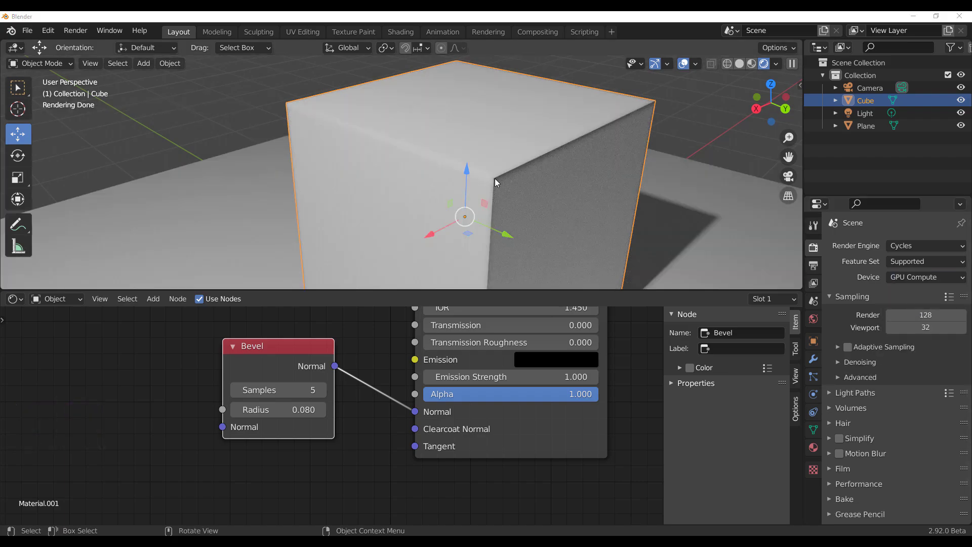
middle_click_drag(495, 179, 441, 190)
middle_click_drag(336, 197, 389, 188)
scroll(389, 188, "up", 2)
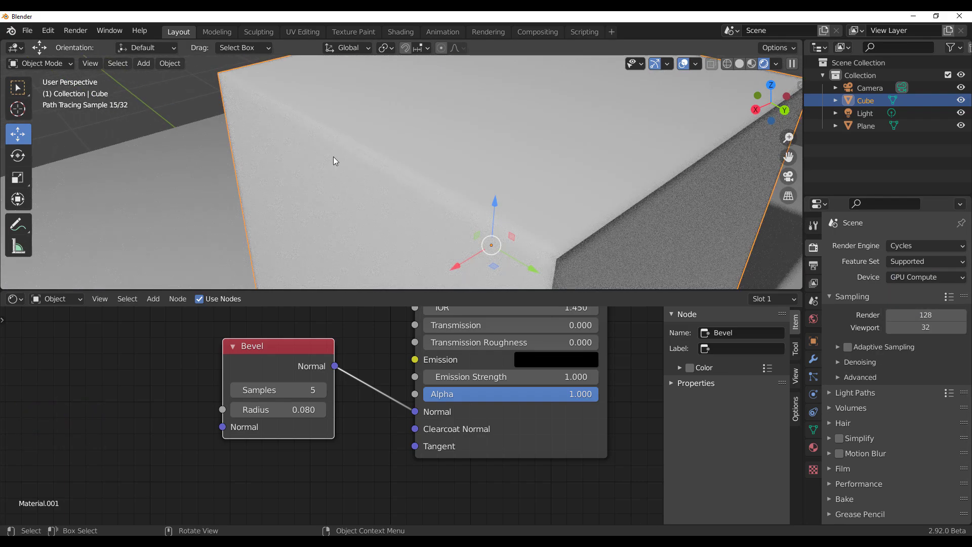
mouse_move(333, 161)
middle_mouse_down()
mouse_move(378, 174)
mouse_move(334, 176)
mouse_move(361, 197)
mouse_move(388, 191)
mouse_move(364, 207)
middle_mouse_up()
Step: Try a much larger radius on the Bevel node and set it back to 0.08
mouse_move(284, 410)
left_mouse_down()
mouse_move(251, 410)
mouse_move(431, 409)
mouse_move(283, 409)
mouse_move(338, 410)
left_mouse_up()
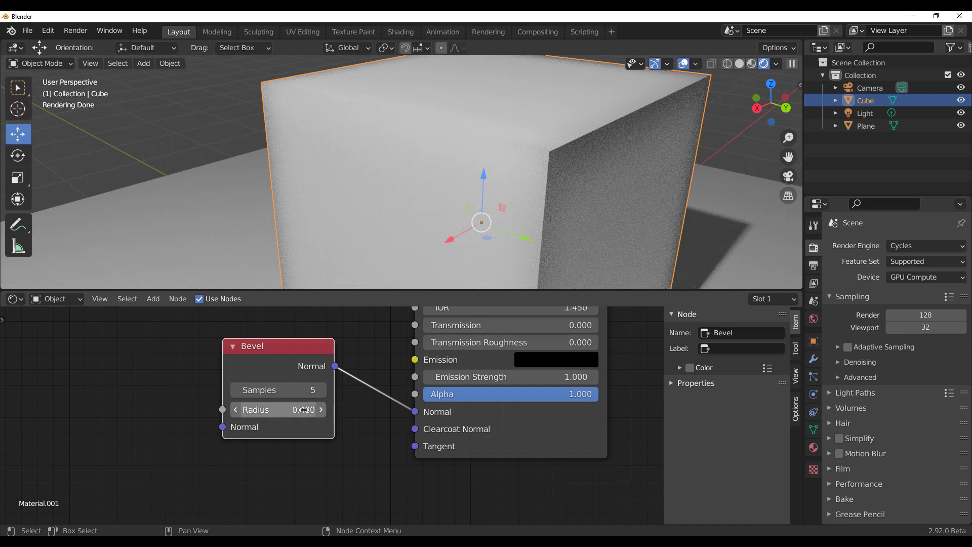
left_click(302, 409)
type("0.")
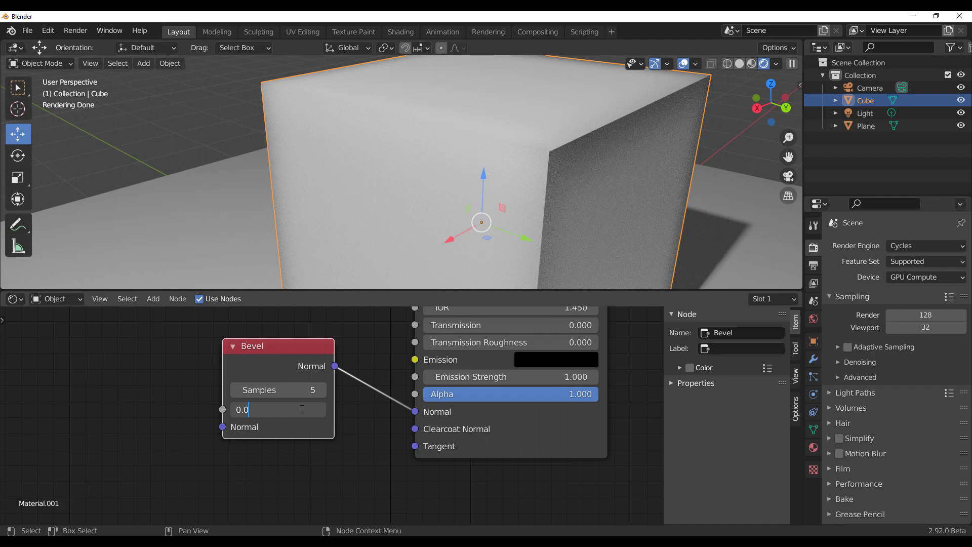
type("08")
key("Return")
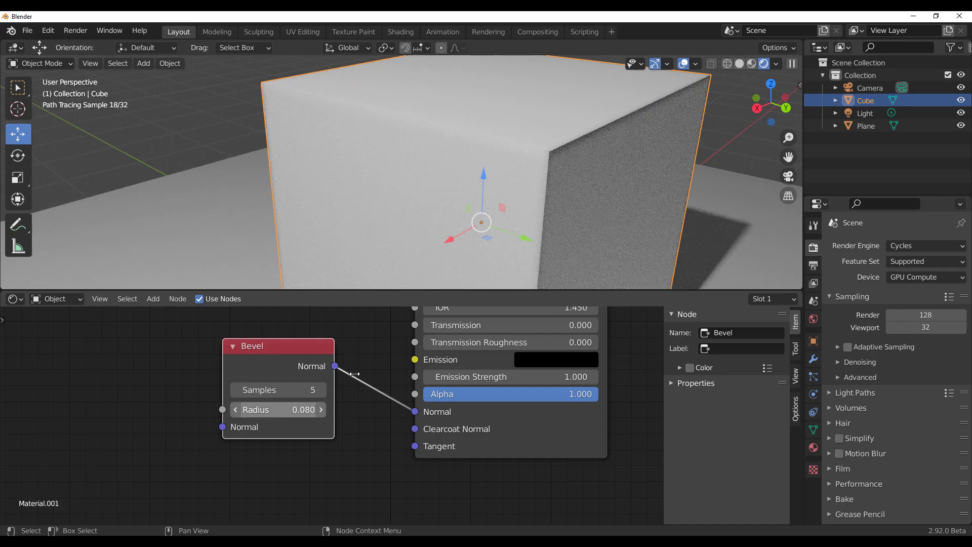
Step: Enter Edit Mode with face selection and inset the cube's shaded side face by about 0.17 m
scroll(491, 180, "down", 5)
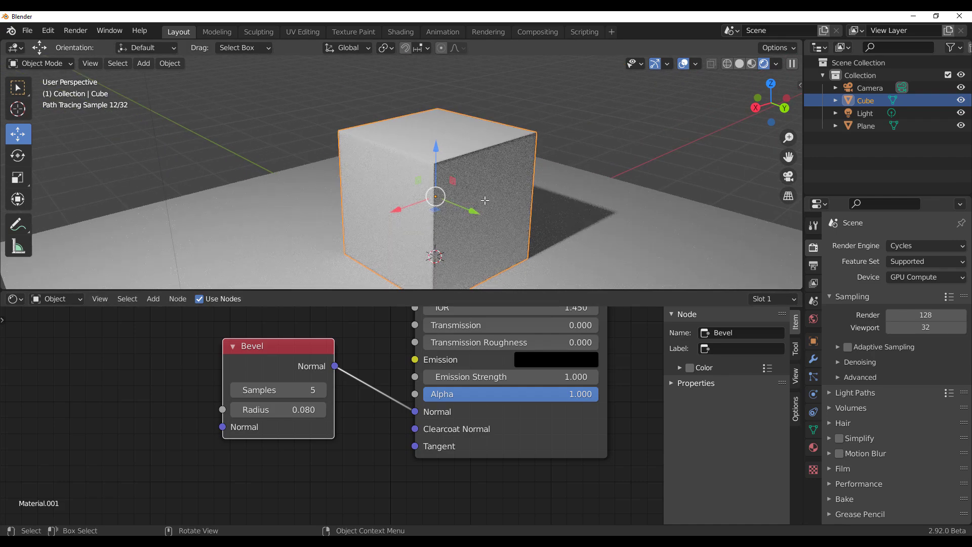
key("Tab")
key("3")
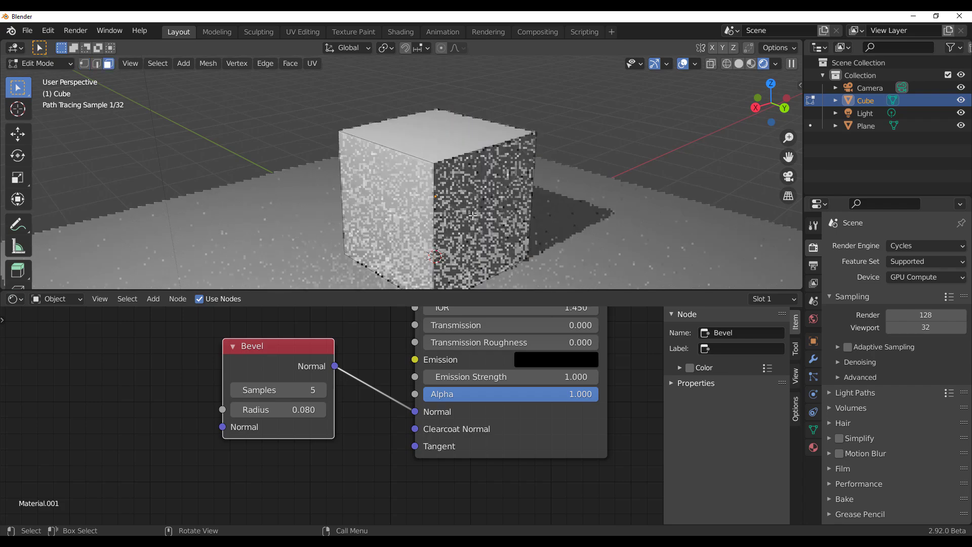
left_click(448, 203)
middle_click_drag(448, 203, 505, 218)
scroll(505, 218, "up", 4)
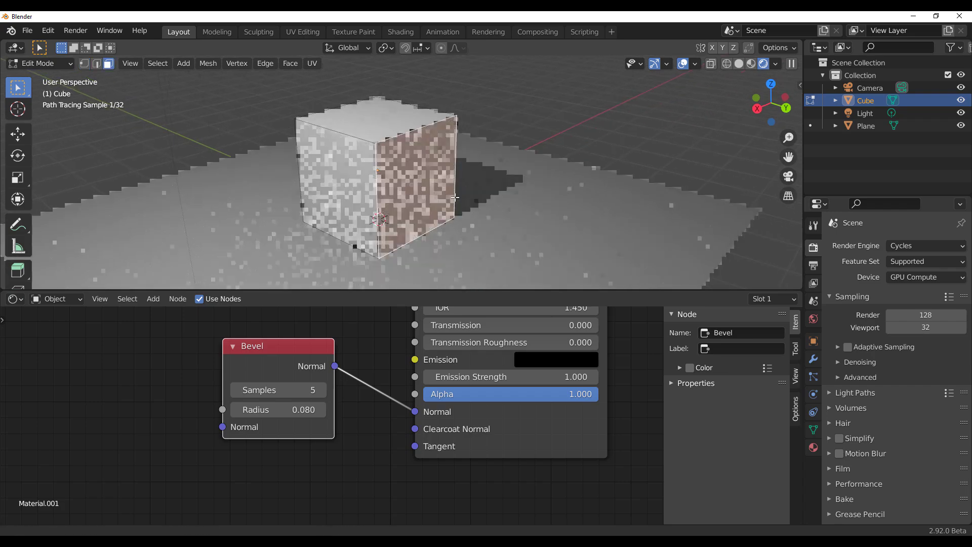
key("i")
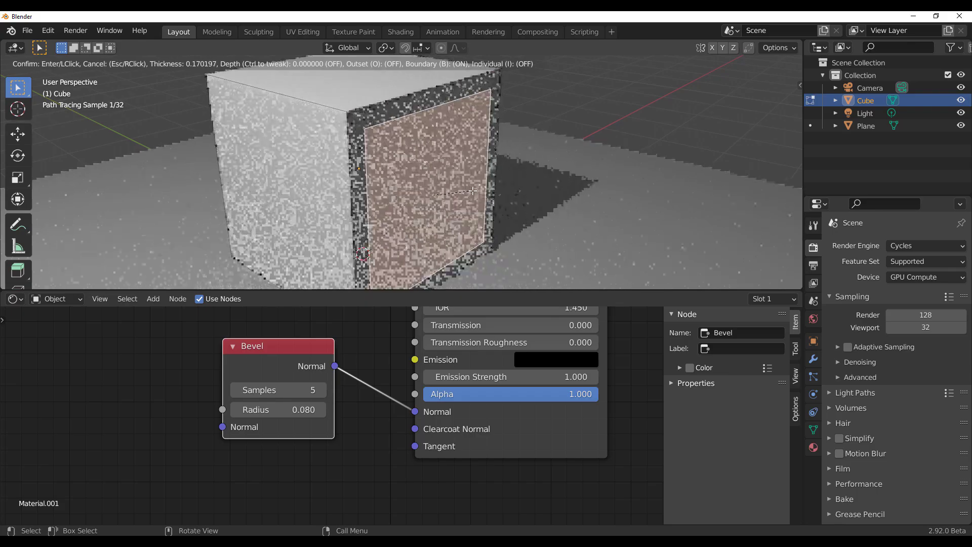
left_click(468, 188)
Step: Extrude the inset face about 0.37 m into the cube and return to Object Mode
key("e")
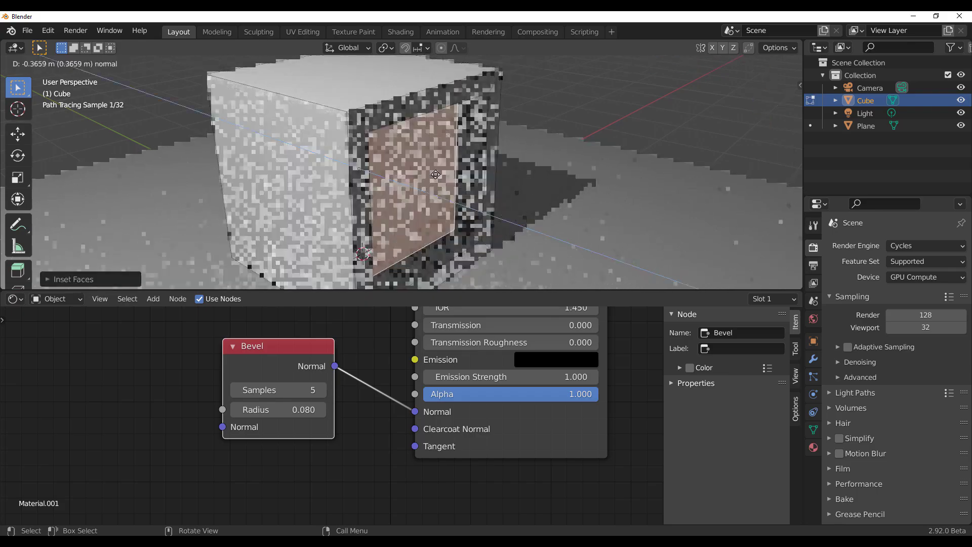
left_click(436, 179)
middle_click_drag(458, 191, 325, 164)
scroll(324, 165, "up", 4)
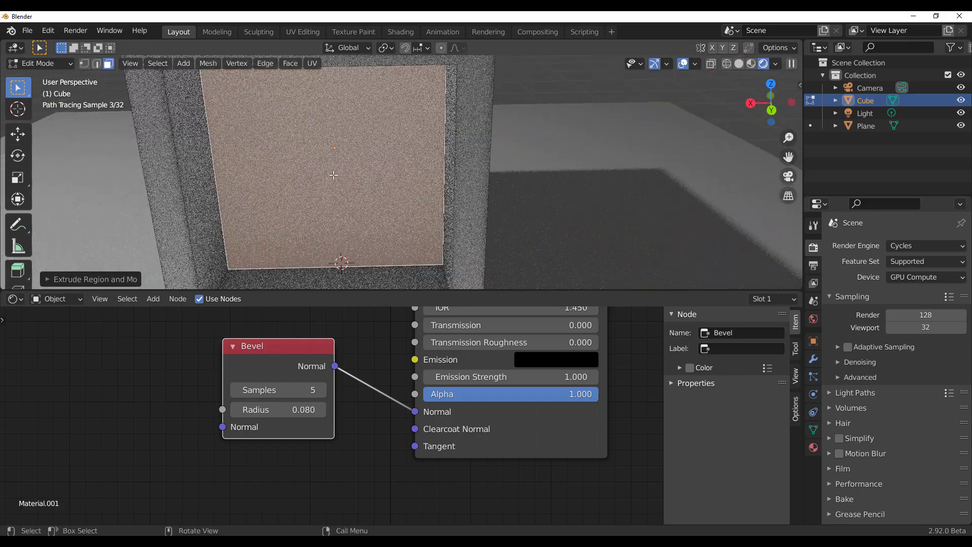
key("Tab")
Step: Deselect the cube and inspect the bevel shading along the recess and outer edges
scroll(296, 199, "down", 2)
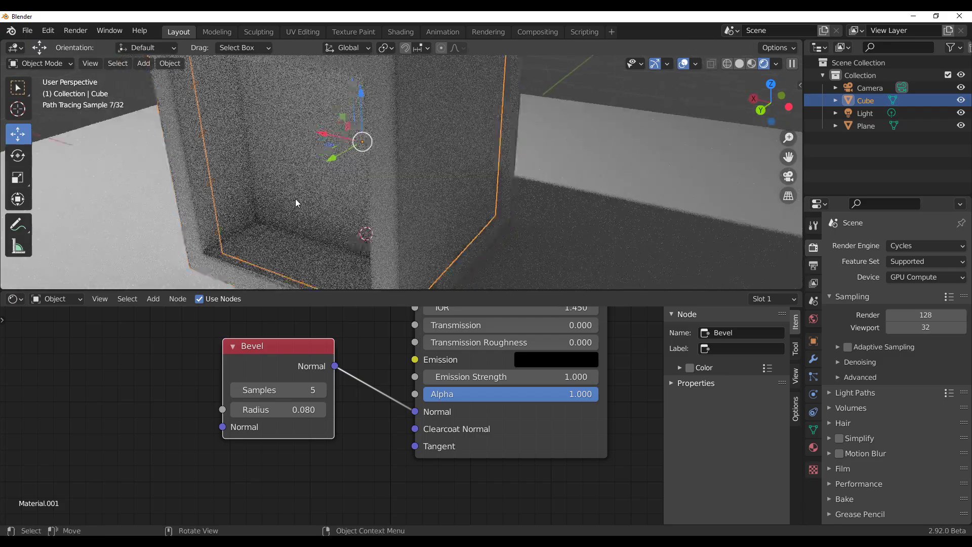
left_click(123, 114)
middle_click_drag(265, 193, 348, 156)
scroll(382, 154, "up", 3)
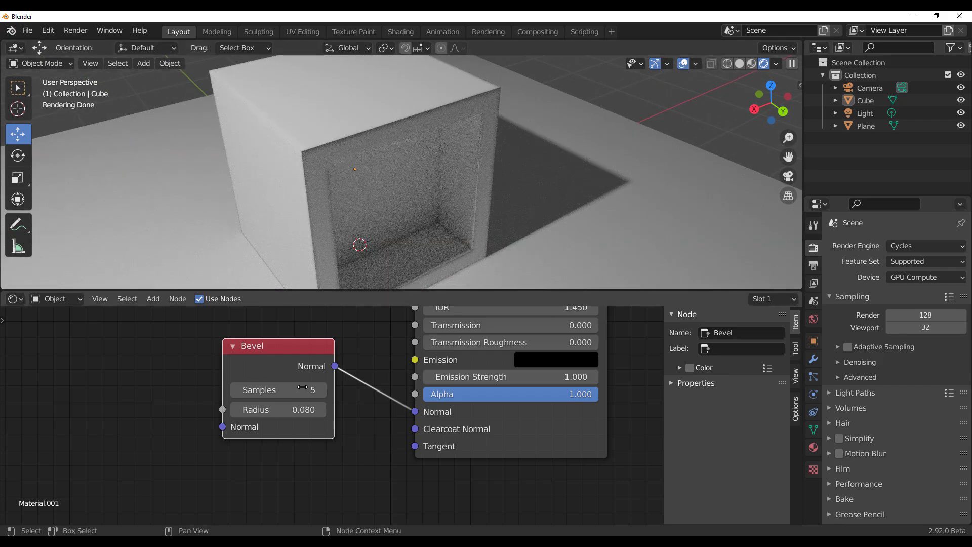
middle_click_drag(402, 248, 400, 162)
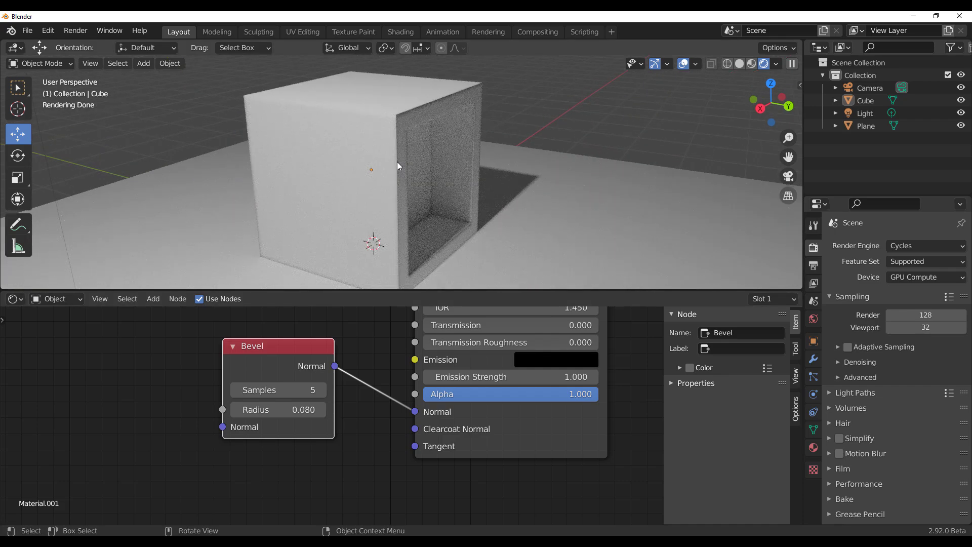
middle_click_drag(398, 162, 384, 150)
mouse_move(483, 136)
middle_mouse_down("shift")
mouse_move(483, 154)
mouse_move(492, 138)
middle_mouse_up("shift")
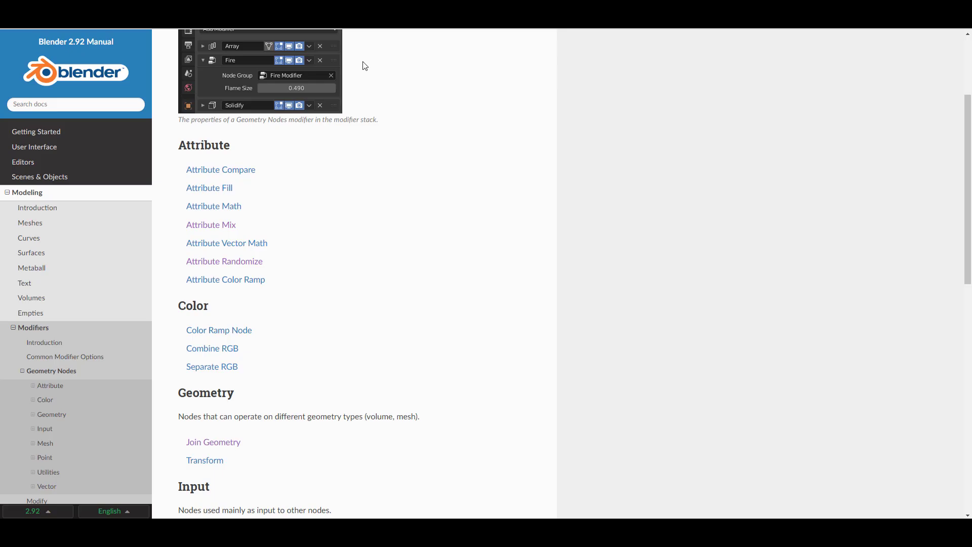
Step: Switch to the web browser and review the Blender 2.92 Cycles release notes and the Geometry Nodes manual page
scroll(406, 267, "up", 3)
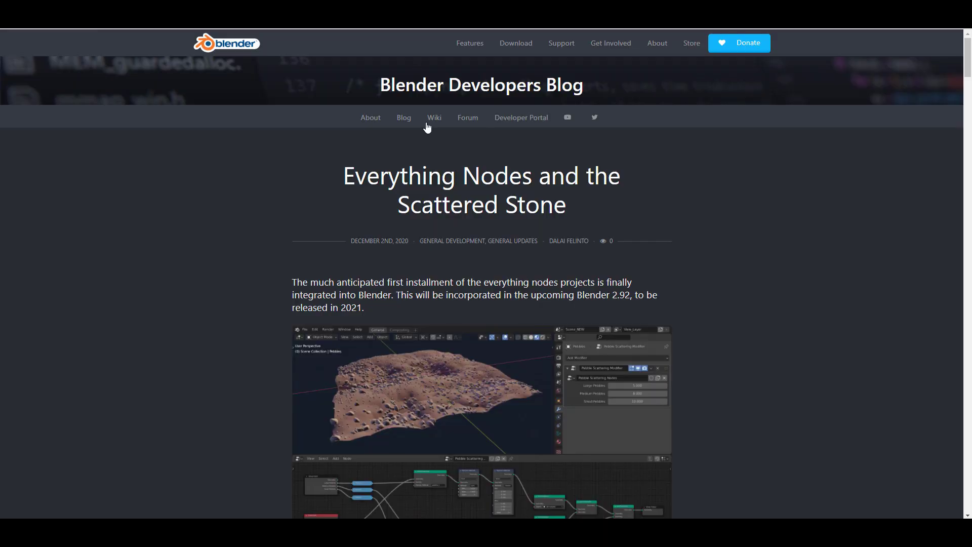
scroll(434, 217, "down", 15)
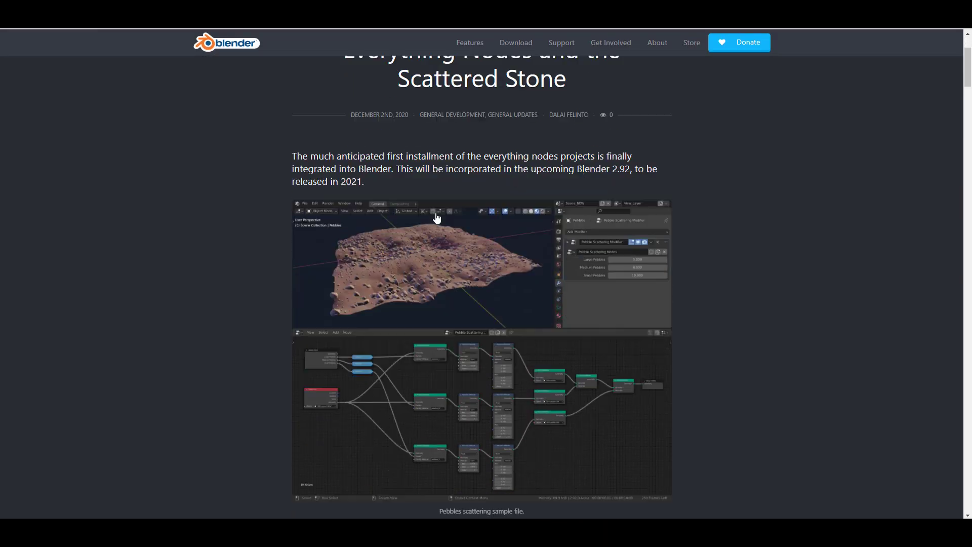
Step: Read the Everything Nodes and the Scattered Stone blog post, examining its pebble scattering sample and trees and flowers target file
scroll(437, 216, "up", 5)
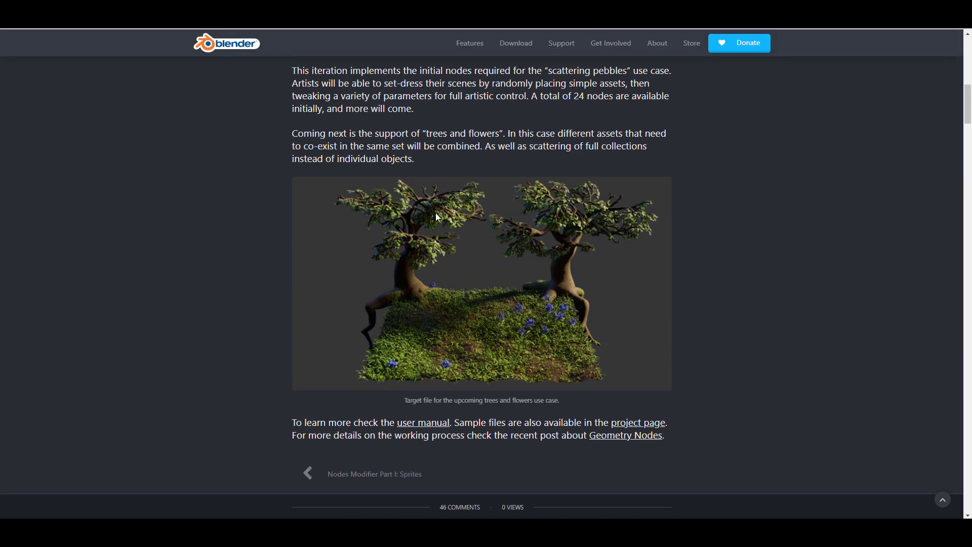
scroll(436, 217, "up", 5)
scroll(437, 218, "up", 3)
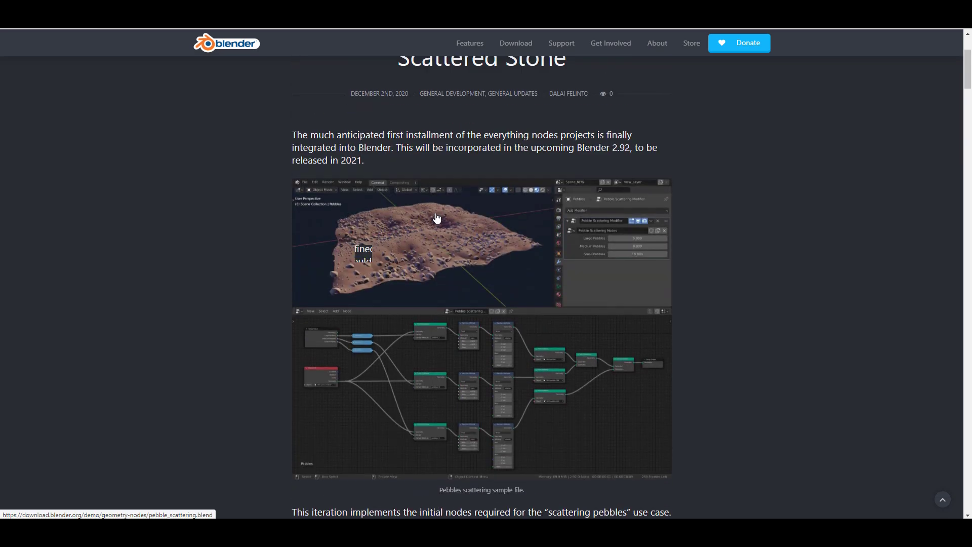
scroll(437, 218, "up", 3)
scroll(436, 217, "down", 14)
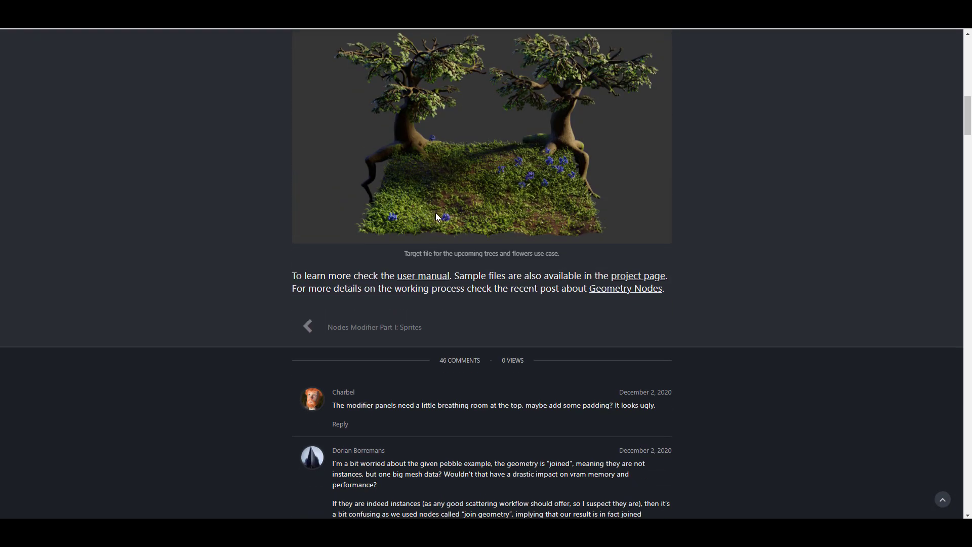
scroll(437, 217, "up", 3)
scroll(437, 216, "up", 3)
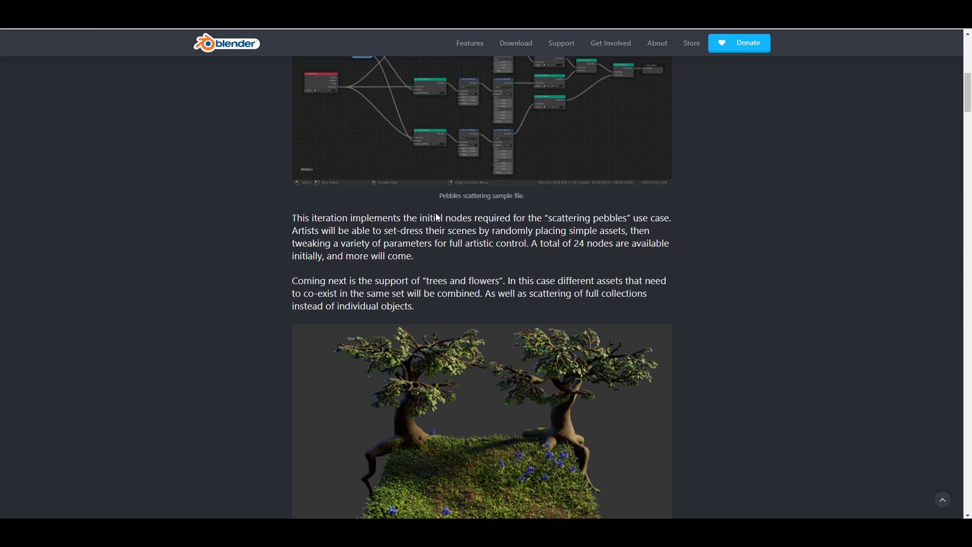
scroll(438, 218, "up", 1)
scroll(438, 218, "down", 7)
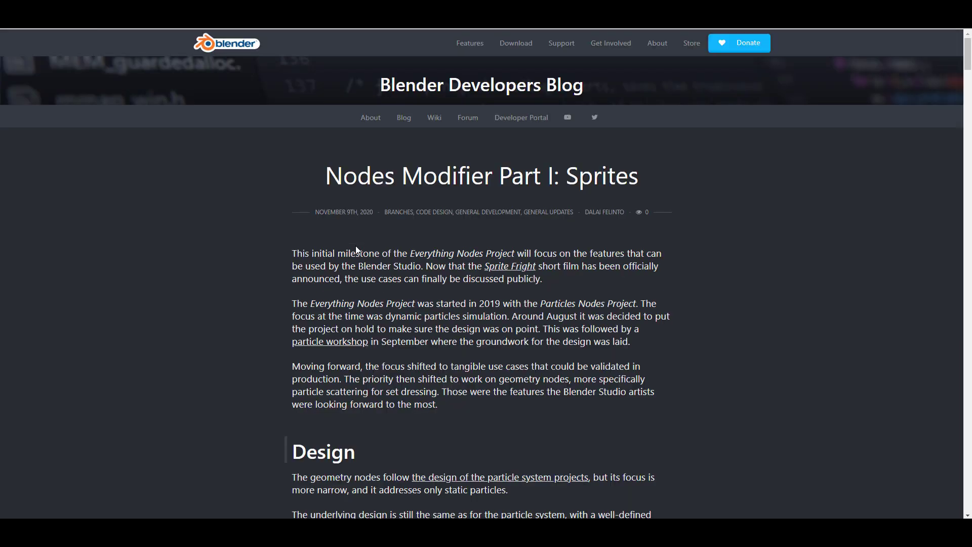
Step: Read through the Nodes Modifier Part I: Sprites blog post, covering the design, the sprints and the node tree diagrams
scroll(357, 249, "down", 5)
scroll(358, 250, "down", 5)
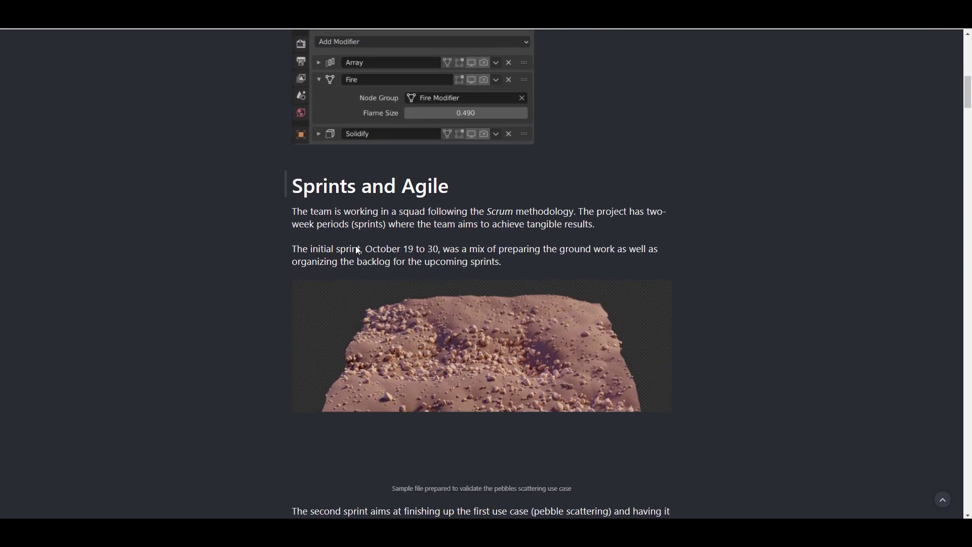
scroll(358, 249, "down", 8)
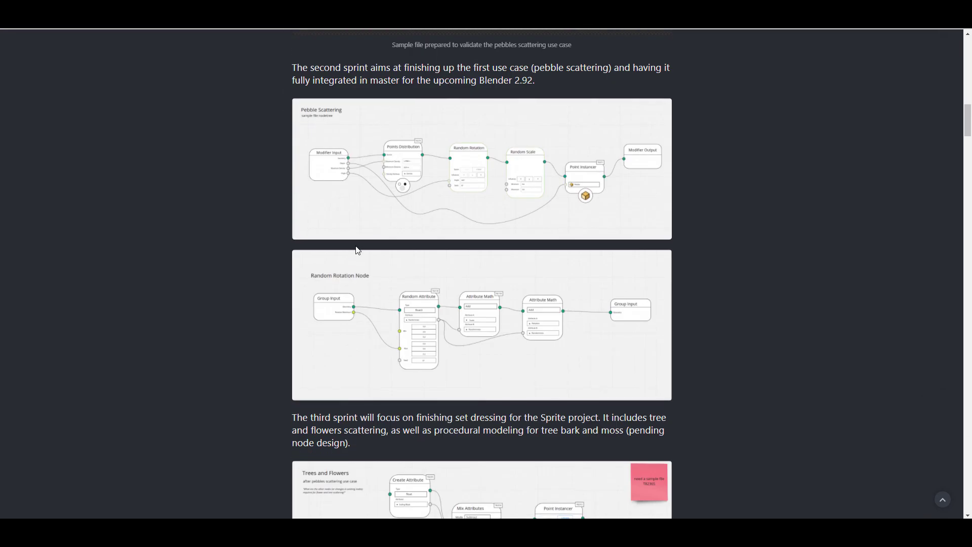
scroll(358, 250, "down", 8)
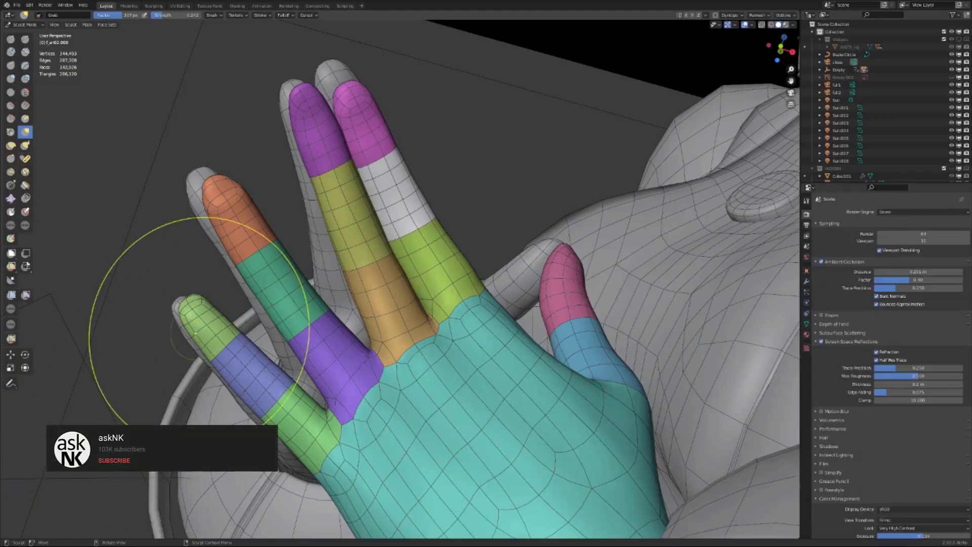
Step: Switch to Blender and reshape the hand's fingers in Sculpt Mode by pulling them with the Grab brush
mouse_move(269, 230)
left_mouse_down()
mouse_move(332, 178)
mouse_move(268, 230)
mouse_move(293, 205)
left_mouse_up()
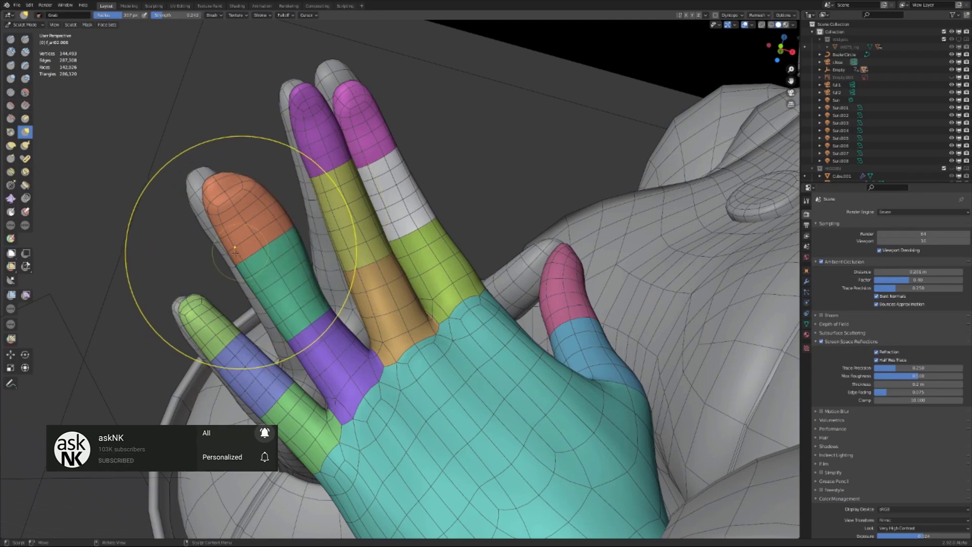
mouse_move(235, 253)
left_mouse_down()
mouse_move(19, 341)
mouse_move(289, 223)
mouse_move(151, 290)
mouse_move(243, 246)
mouse_move(218, 257)
left_mouse_up()
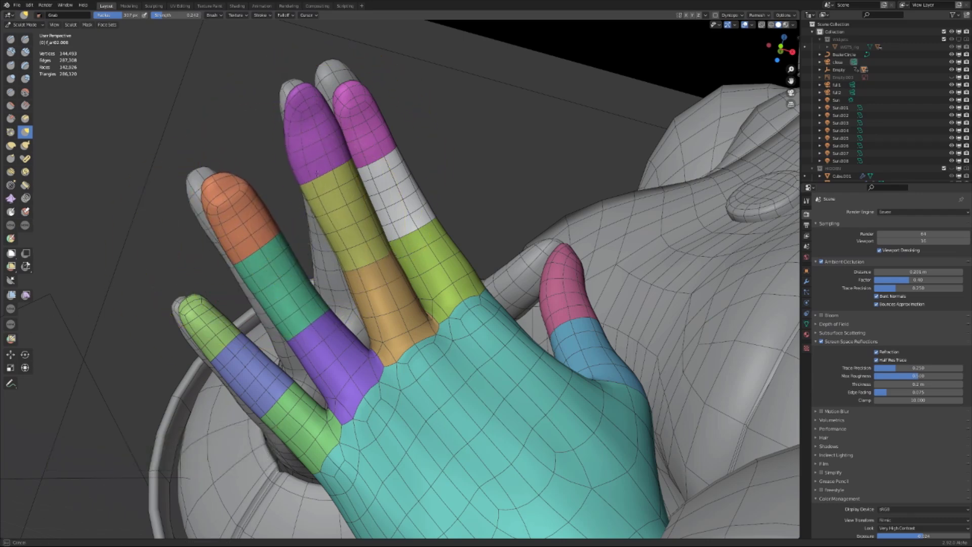